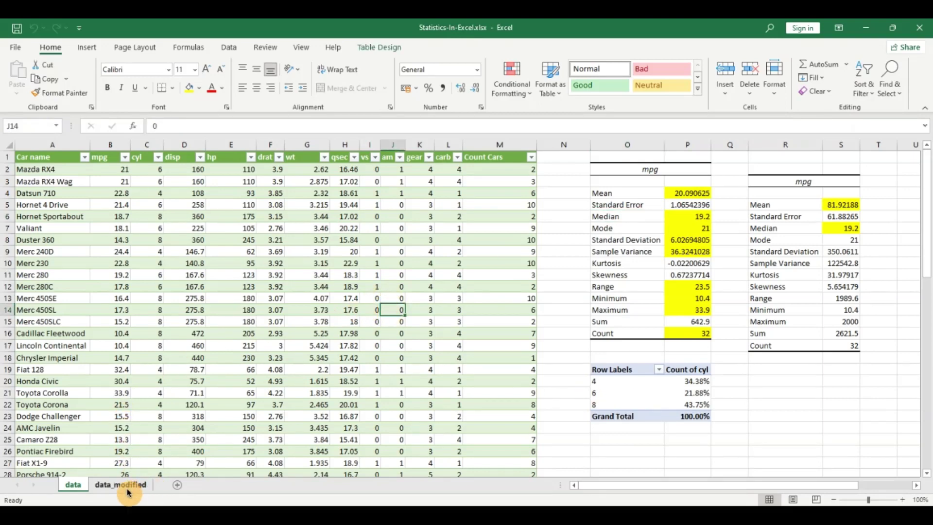
Compare how the cyl and gear columns are coded on the data_modified and data sheets
{"action": "left_click", "coordinate": [149, 486]}
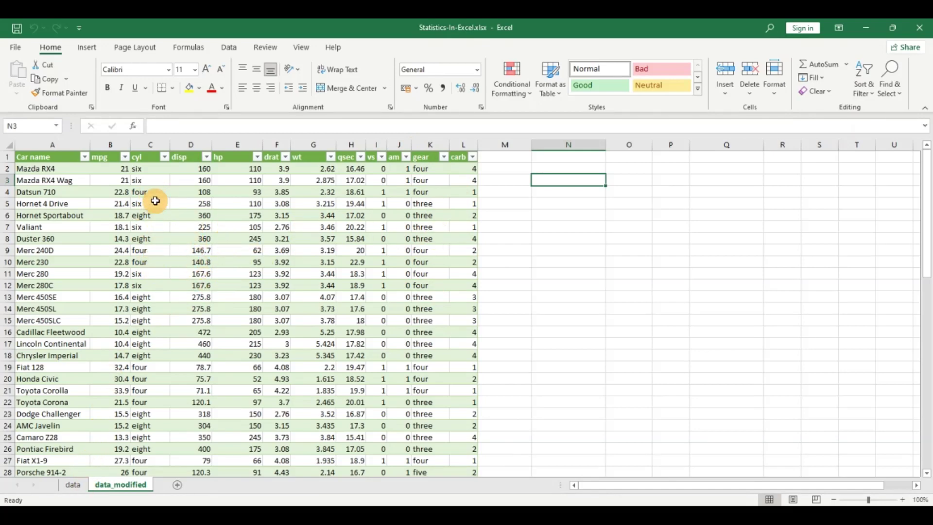
{"action": "left_click", "coordinate": [156, 156]}
{"action": "left_click", "coordinate": [77, 488]}
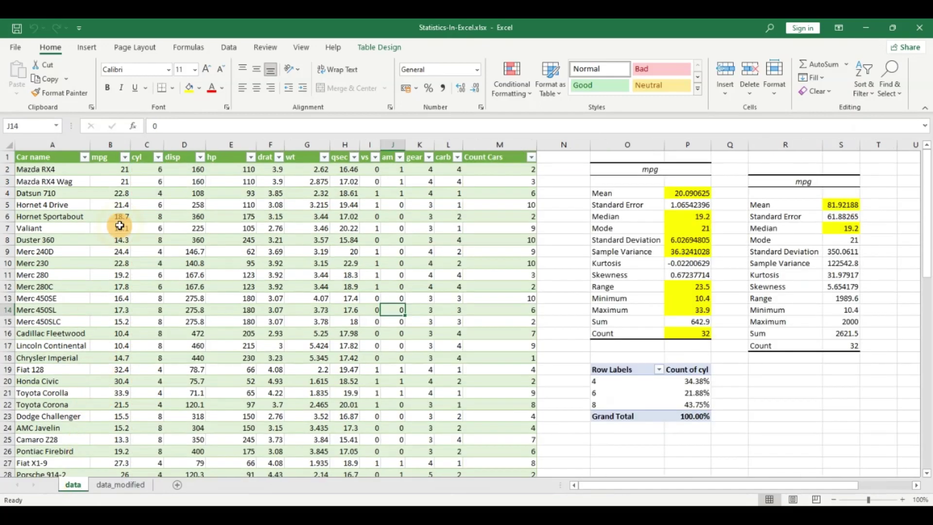
{"action": "left_click", "coordinate": [420, 158]}
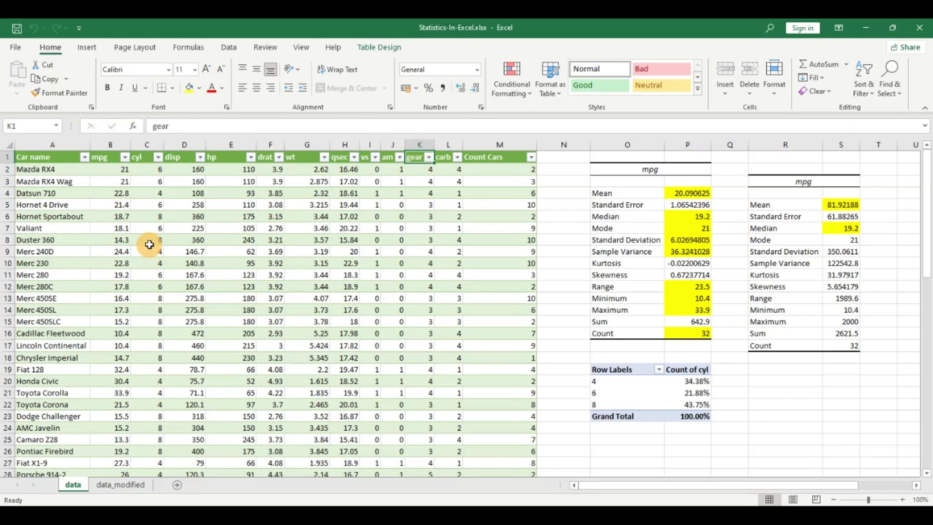
Check the distinct values of the cyl, gear and carb columns on the data sheet without filtering anything
{"action": "left_click", "coordinate": [158, 157]}
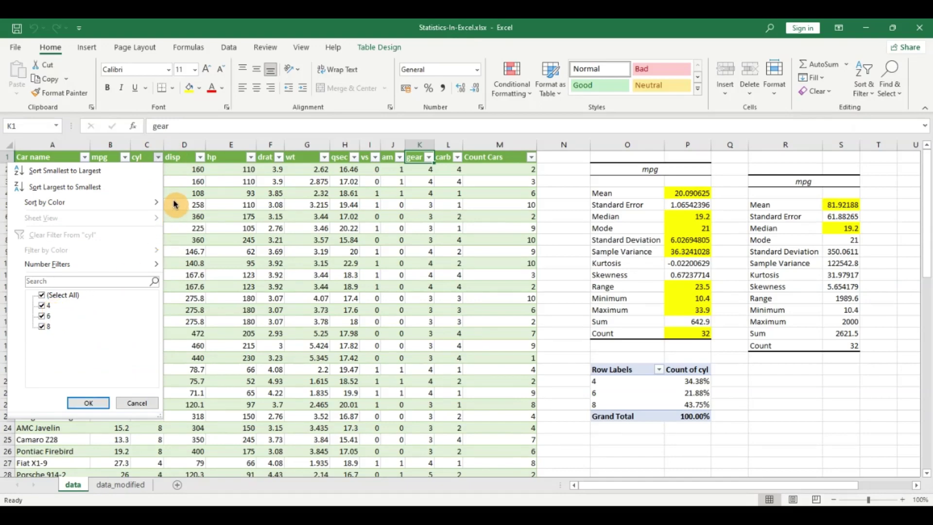
{"action": "left_click", "coordinate": [175, 204]}
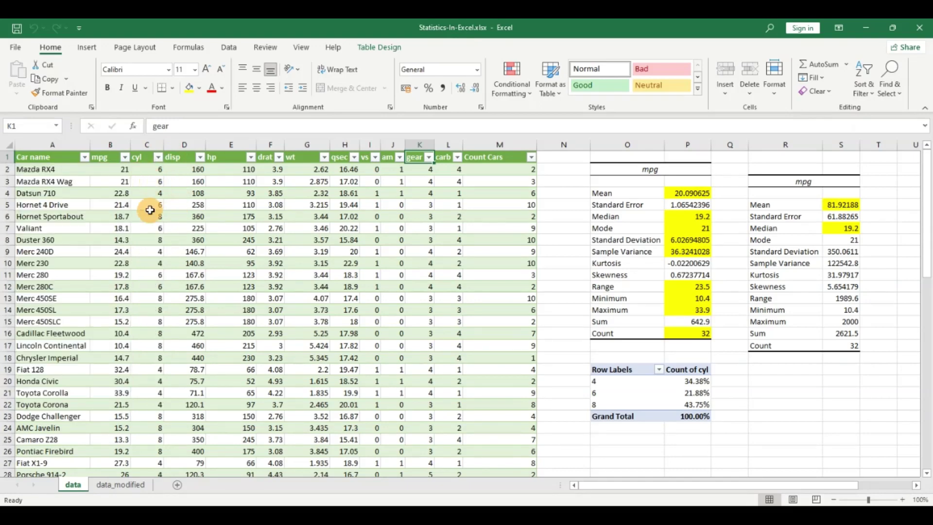
{"action": "left_click", "coordinate": [428, 157]}
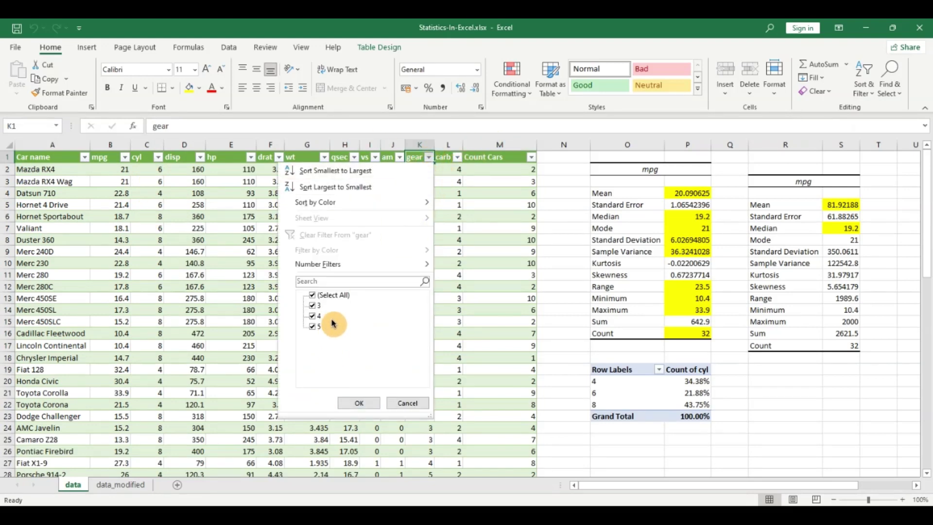
{"action": "left_click", "coordinate": [451, 199]}
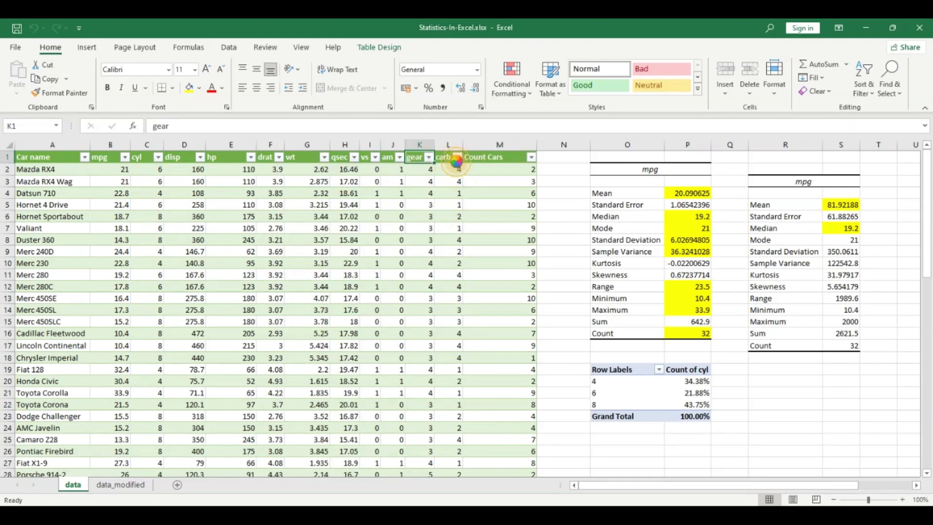
{"action": "left_click", "coordinate": [458, 157]}
{"action": "left_click", "coordinate": [259, 209]}
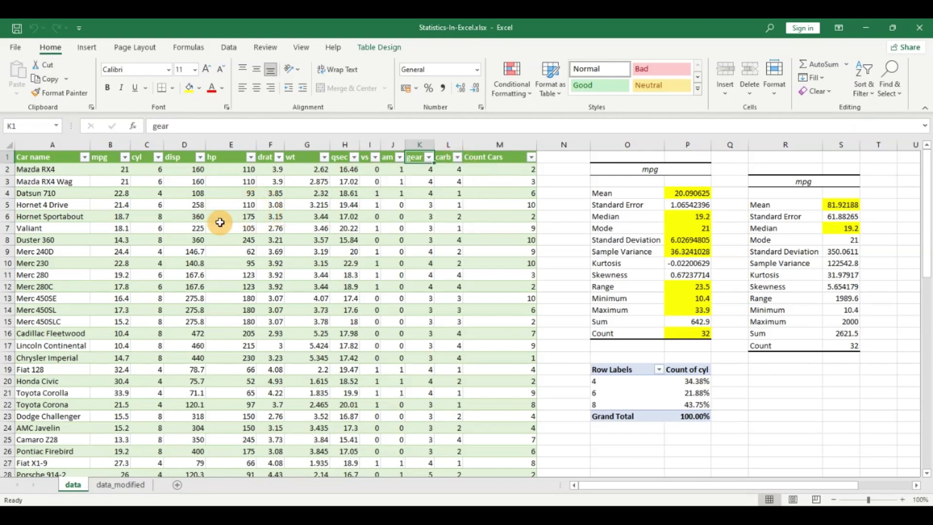
Review the cyl and gear categories on the data_modified sheet and compare them with the data sheet
{"action": "left_click", "coordinate": [121, 485]}
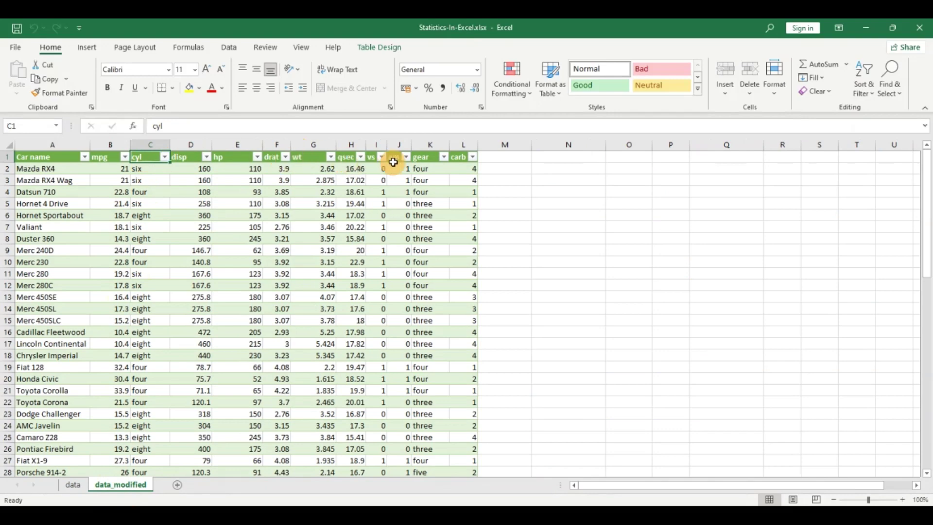
{"action": "left_click", "coordinate": [421, 156]}
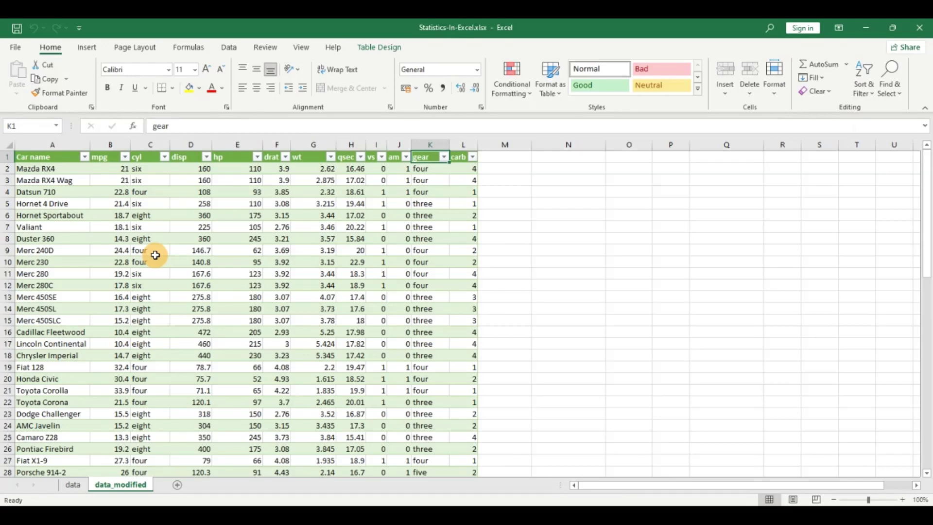
{"action": "left_click", "coordinate": [535, 181]}
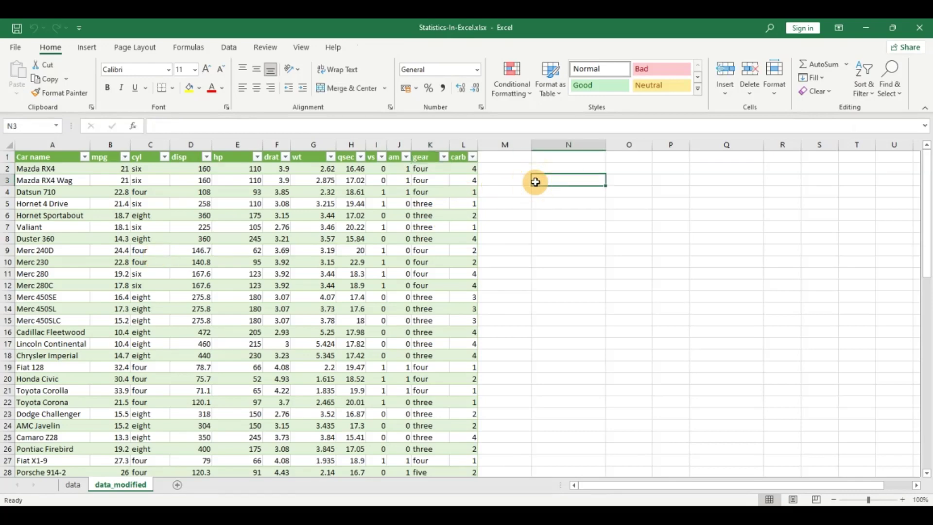
{"action": "left_click", "coordinate": [353, 215]}
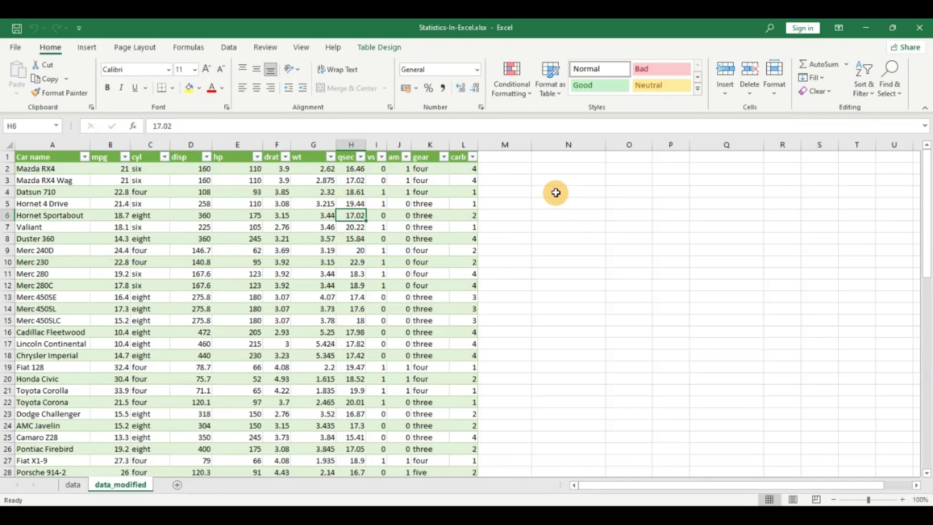
{"action": "left_click", "coordinate": [73, 485]}
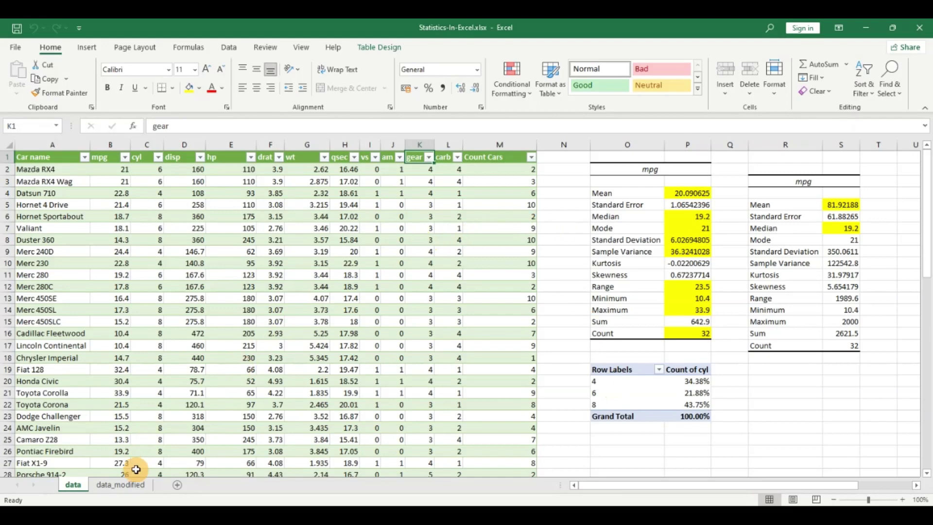
{"action": "left_click", "coordinate": [127, 485]}
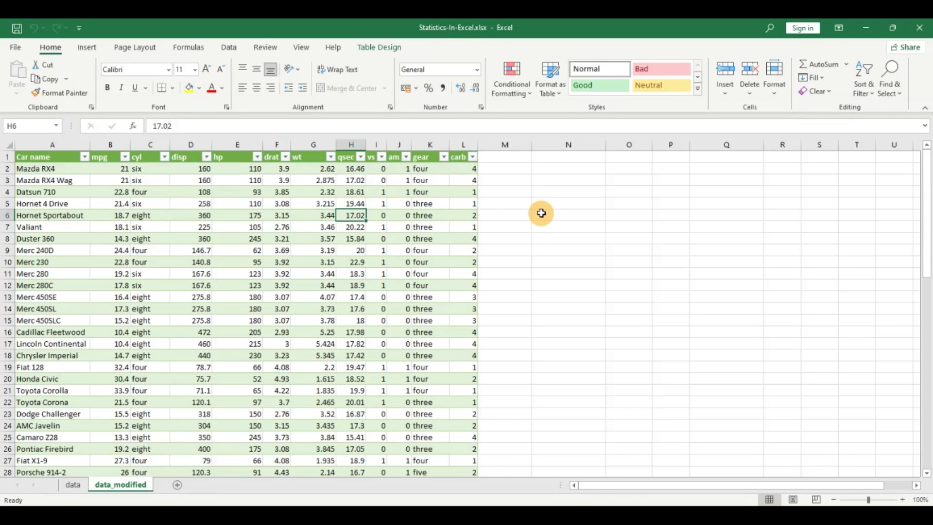
{"action": "left_click", "coordinate": [558, 181]}
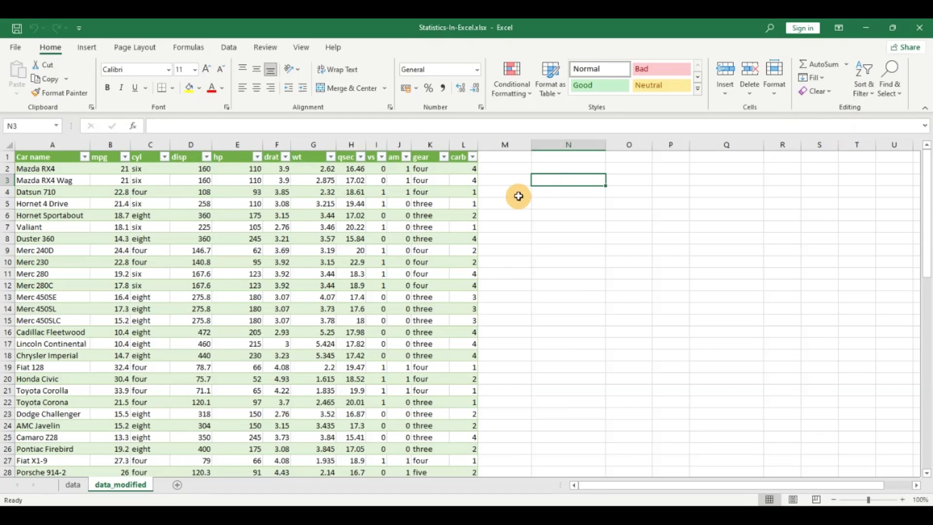
Create a PivotTable from the cars3 table on a new worksheet
{"action": "left_click", "coordinate": [226, 204]}
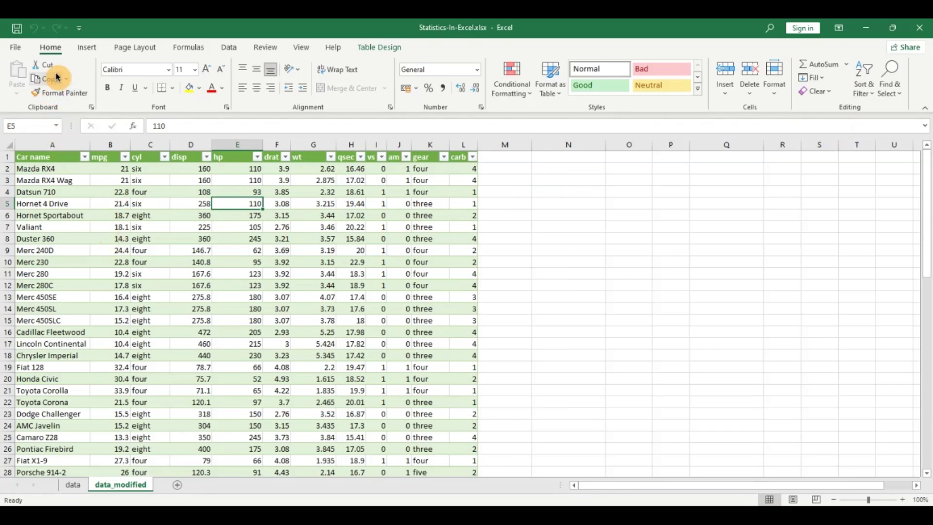
{"action": "left_click", "coordinate": [88, 49]}
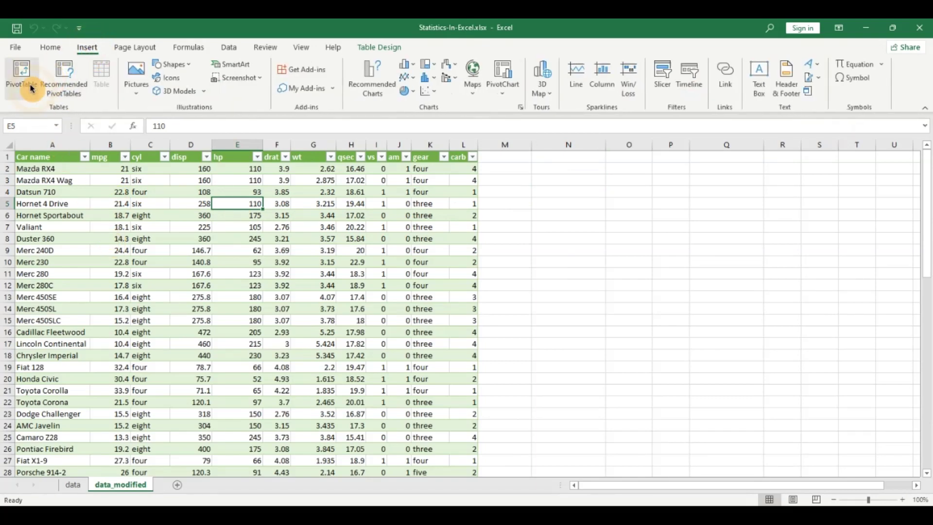
{"action": "left_click", "coordinate": [29, 92]}
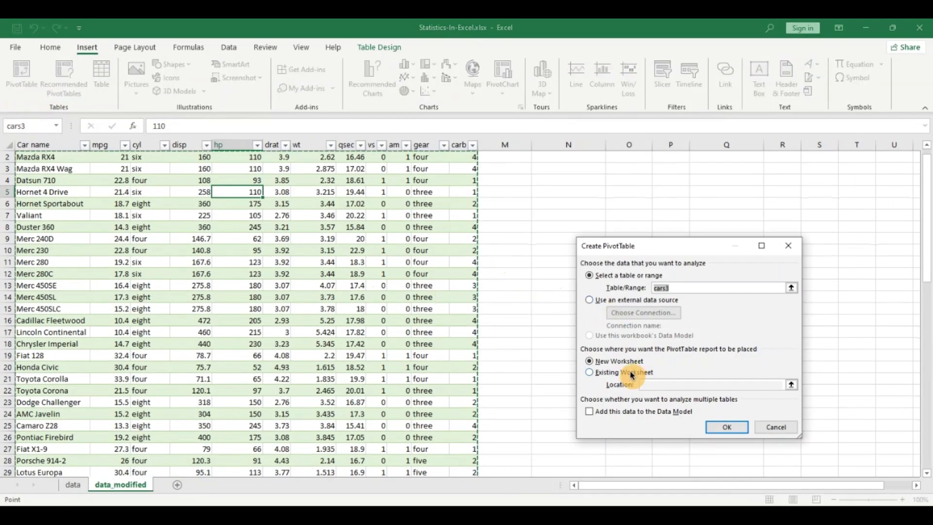
{"action": "left_click", "coordinate": [724, 427]}
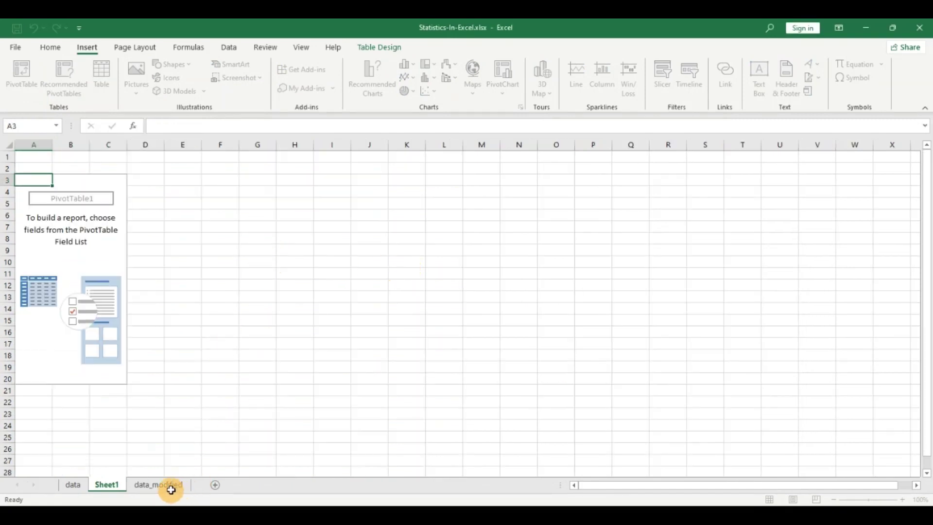
Move the new PivotTable sheet after data_modified and rename it analysis
{"action": "left_click", "coordinate": [107, 487]}
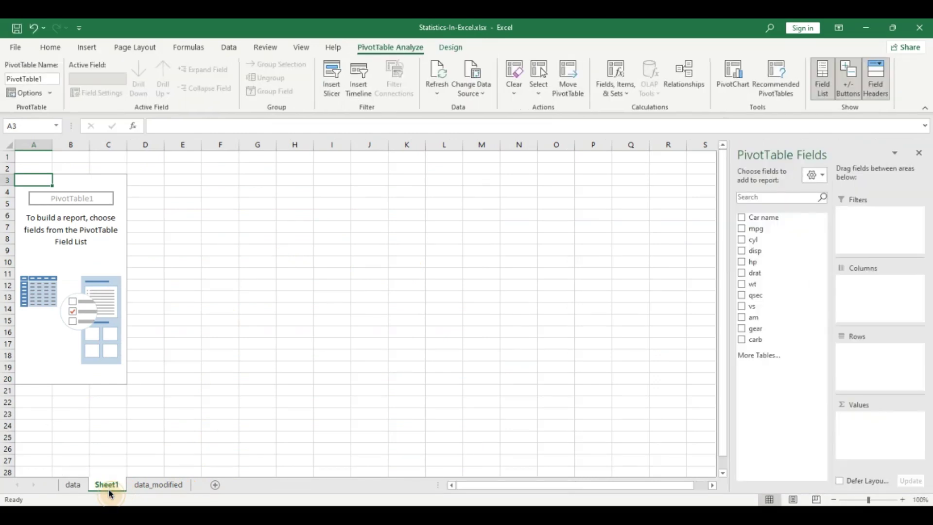
{"action": "mouse_move", "coordinate": [184, 493]}
{"action": "left_mouse_down"}
{"action": "mouse_move", "coordinate": [198, 492]}
{"action": "mouse_move", "coordinate": [185, 491]}
{"action": "left_mouse_up"}
{"action": "double_click", "coordinate": [181, 490]}
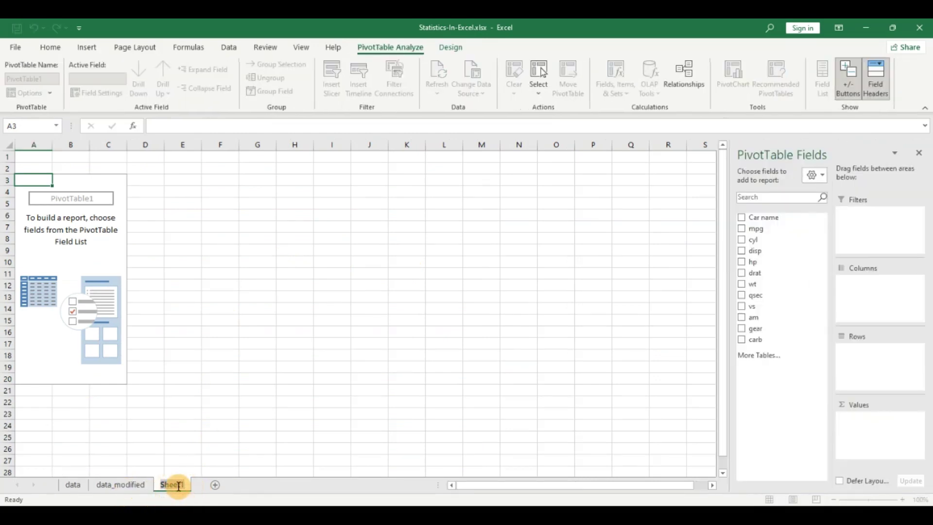
{"action": "type", "text": "aal"}
{"action": "key", "text": "BackSpace"}
{"action": "key", "text": "BackSpace"}
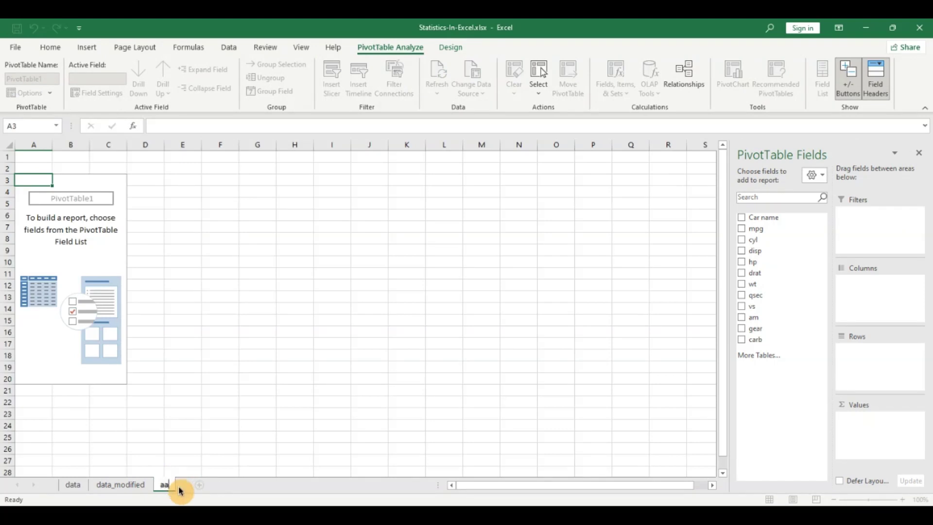
{"action": "type", "text": "nalysis"}
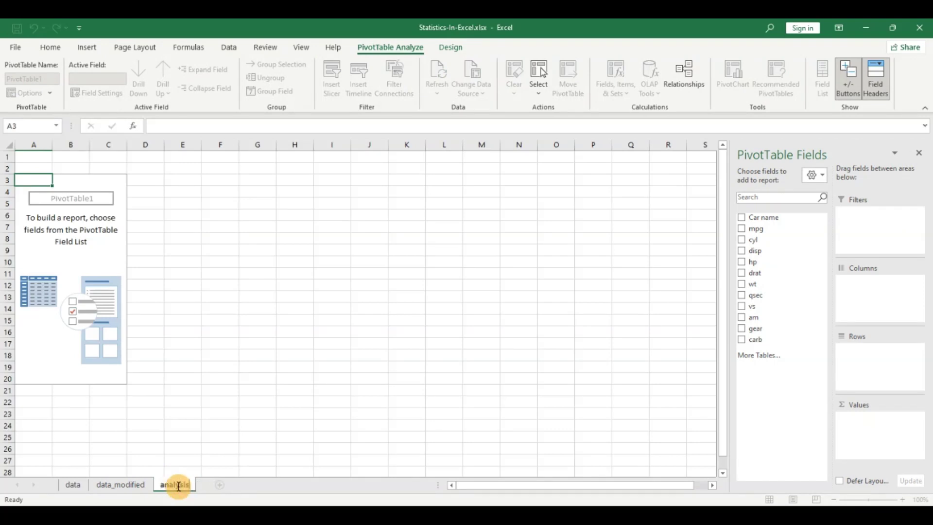
{"action": "key", "text": "Return"}
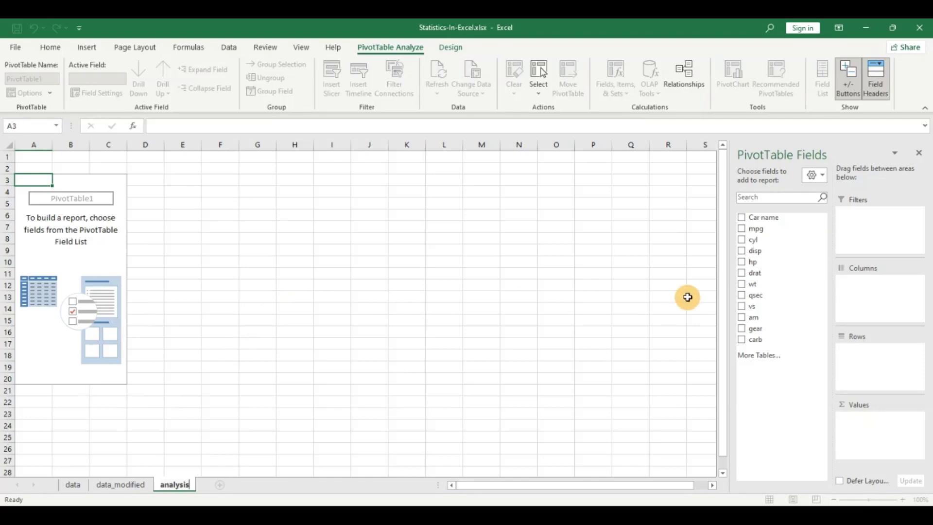
Build the PivotTable with cyl as the row field and the count of cyl as the values
{"action": "left_click", "coordinate": [68, 249]}
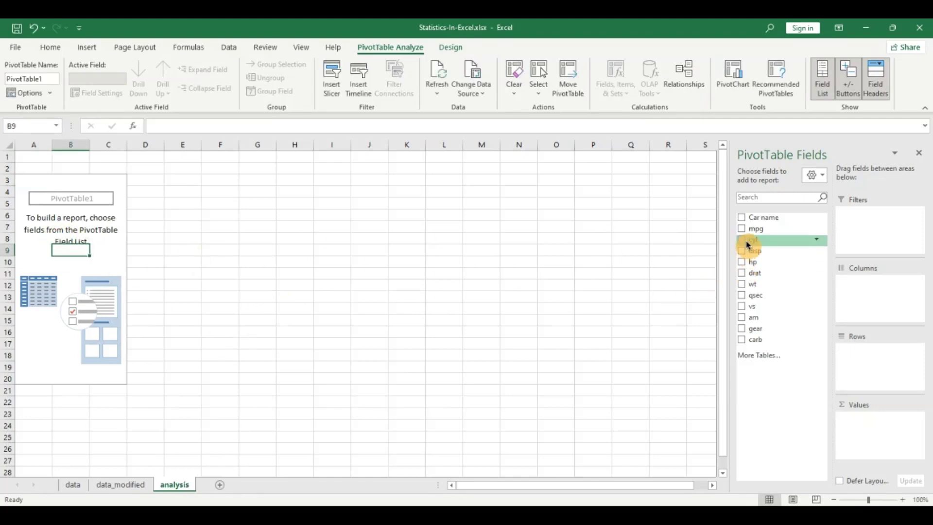
{"action": "left_click_drag", "start_coordinate": [753, 246], "coordinate": [848, 361]}
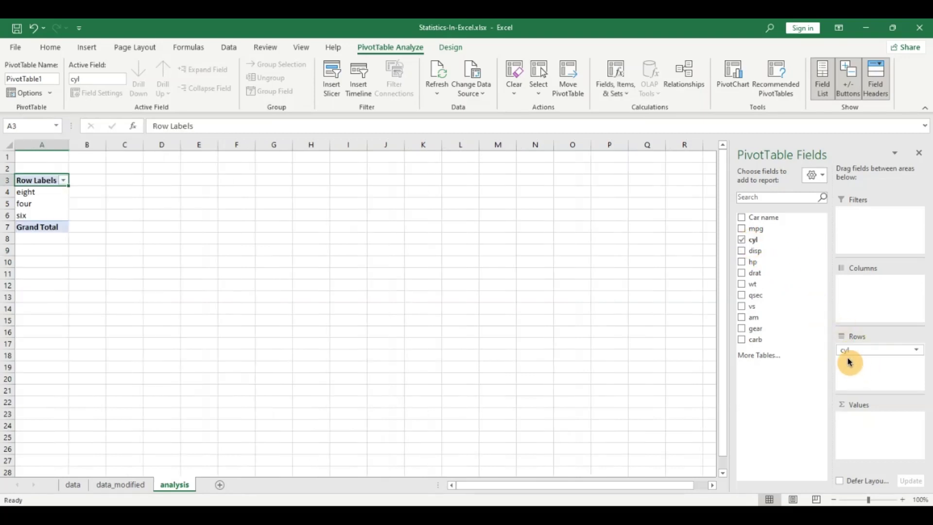
{"action": "left_click_drag", "start_coordinate": [788, 302], "coordinate": [868, 428]}
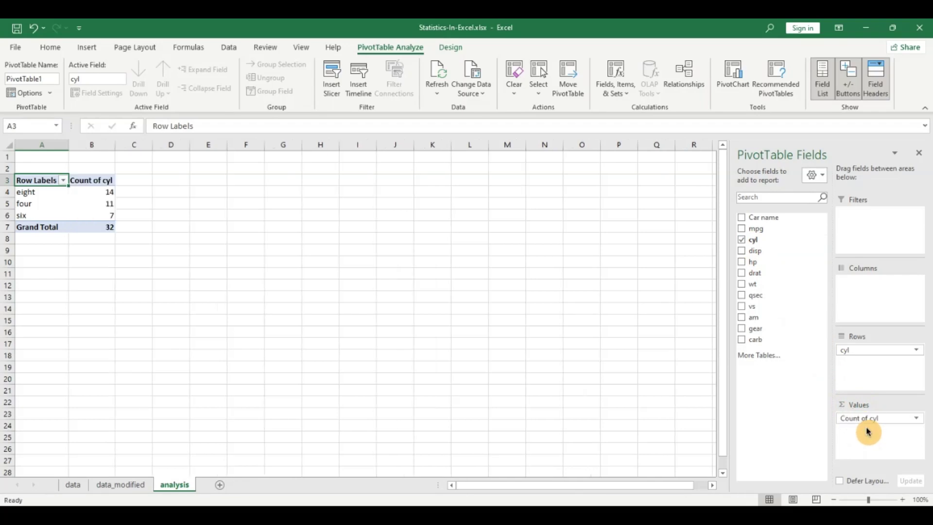
Insert a Clustered Column PivotChart of the cyl counts and place it directly beside the PivotTable
{"action": "left_click", "coordinate": [46, 199]}
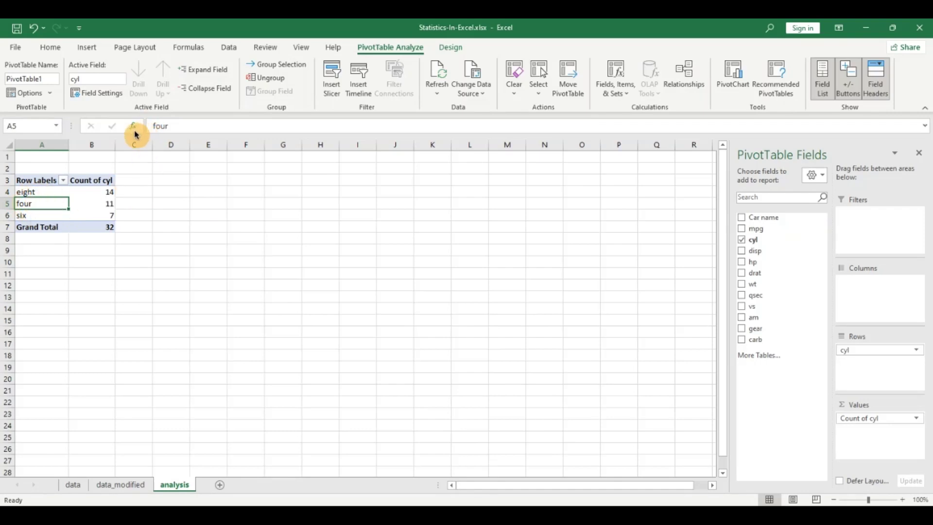
{"action": "left_click", "coordinate": [92, 47]}
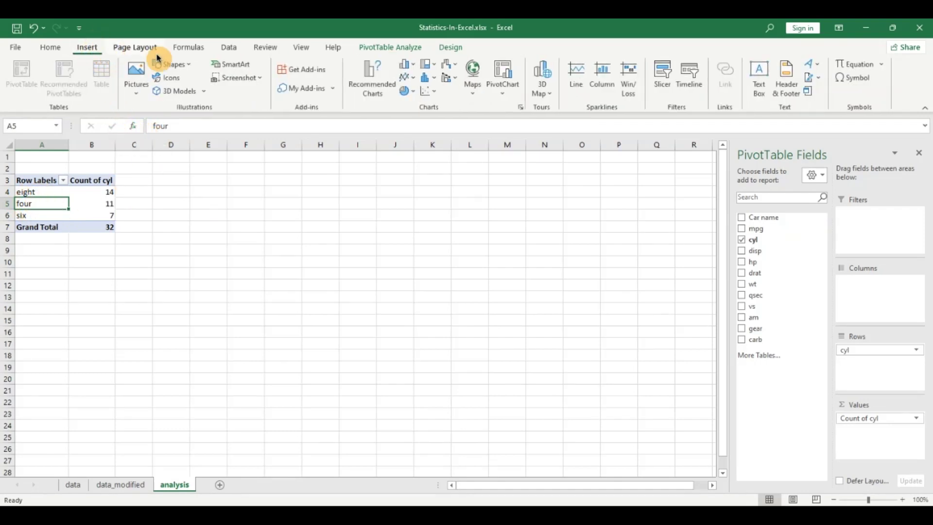
{"action": "left_click", "coordinate": [502, 92]}
{"action": "left_click", "coordinate": [515, 109]}
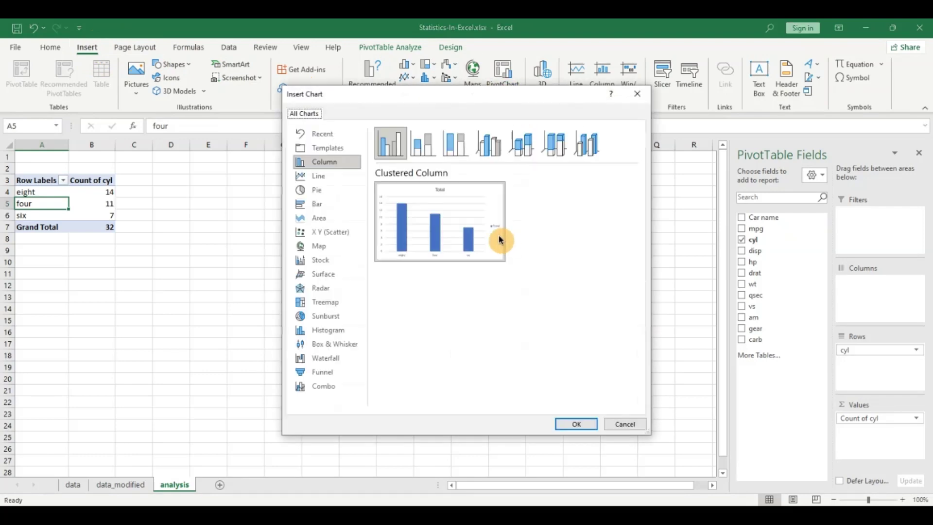
{"action": "left_click", "coordinate": [574, 423]}
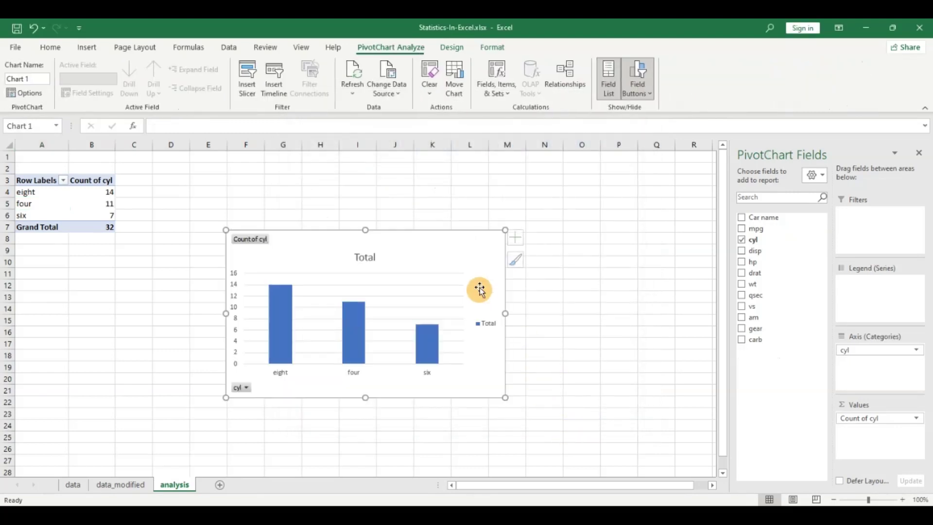
{"action": "mouse_move", "coordinate": [358, 208]}
{"action": "left_mouse_down"}
{"action": "mouse_move", "coordinate": [348, 190]}
{"action": "mouse_move", "coordinate": [358, 177]}
{"action": "mouse_move", "coordinate": [354, 193]}
{"action": "left_mouse_up"}
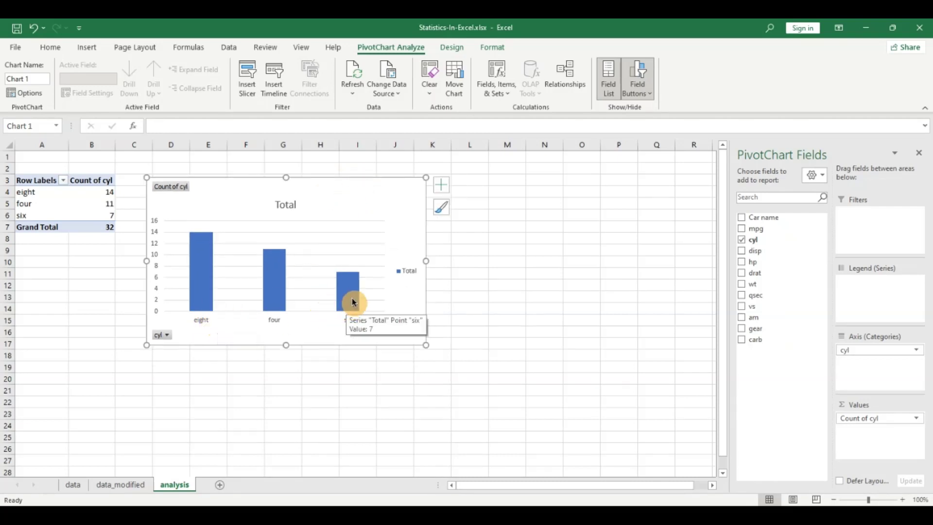
Copy the whole cyl PivotTable and paste the duplicate at cell A20 of the analysis sheet
{"action": "left_click", "coordinate": [30, 181]}
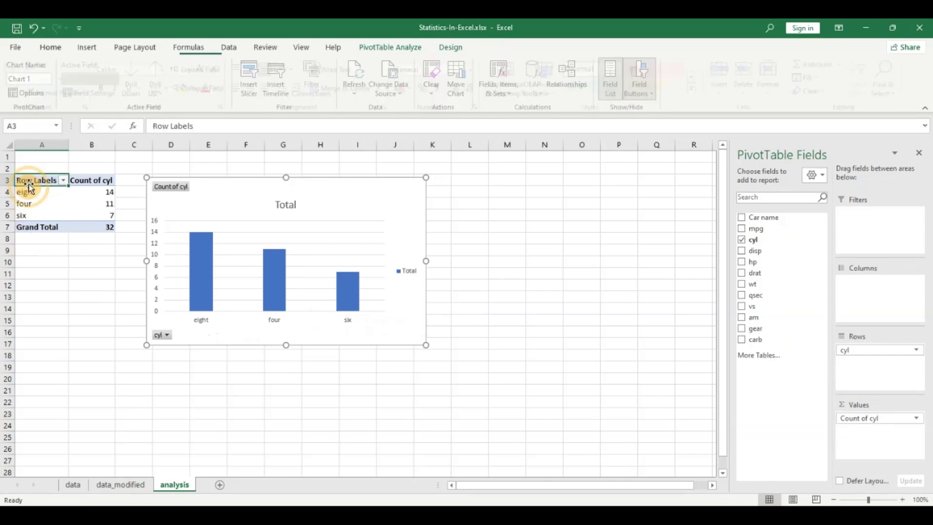
{"action": "left_click_drag", "start_coordinate": [44, 180], "coordinate": [99, 227]}
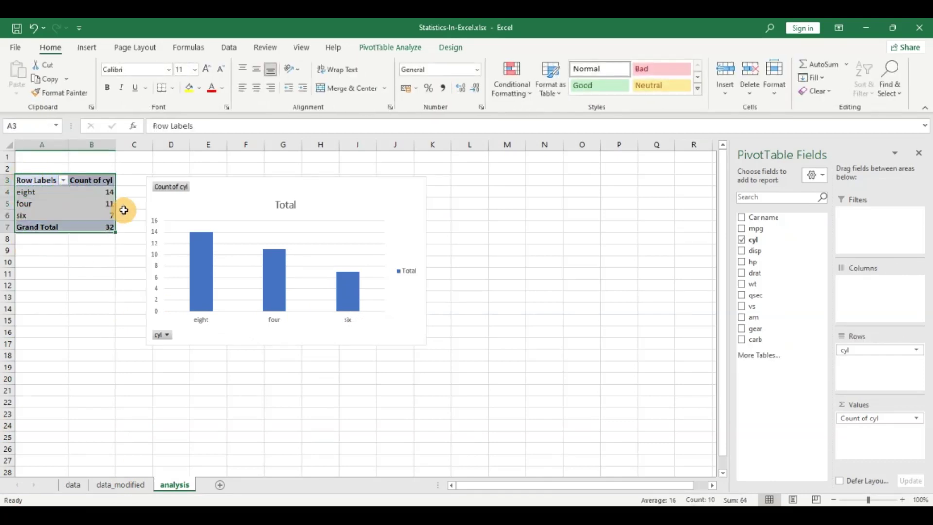
{"action": "key", "text": "ctrl+c"}
{"action": "left_click", "coordinate": [52, 376]}
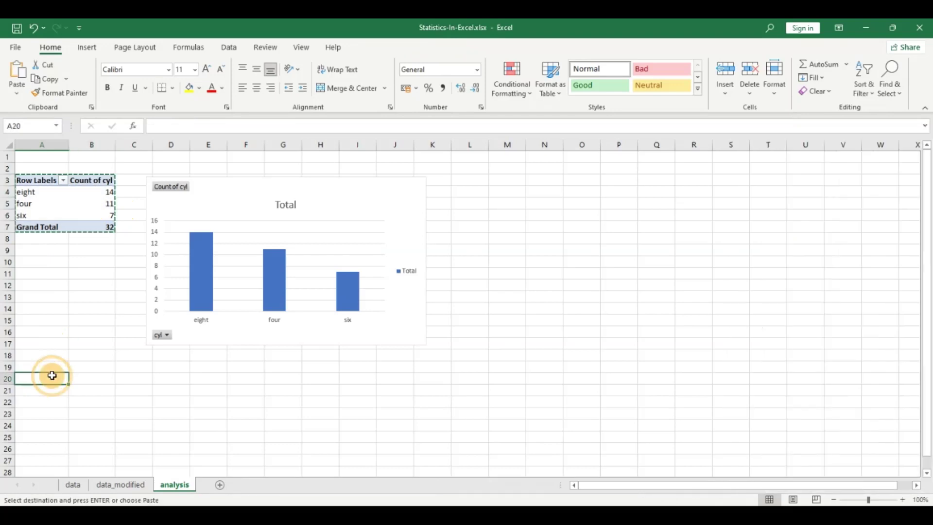
{"action": "key", "text": "ctrl+v"}
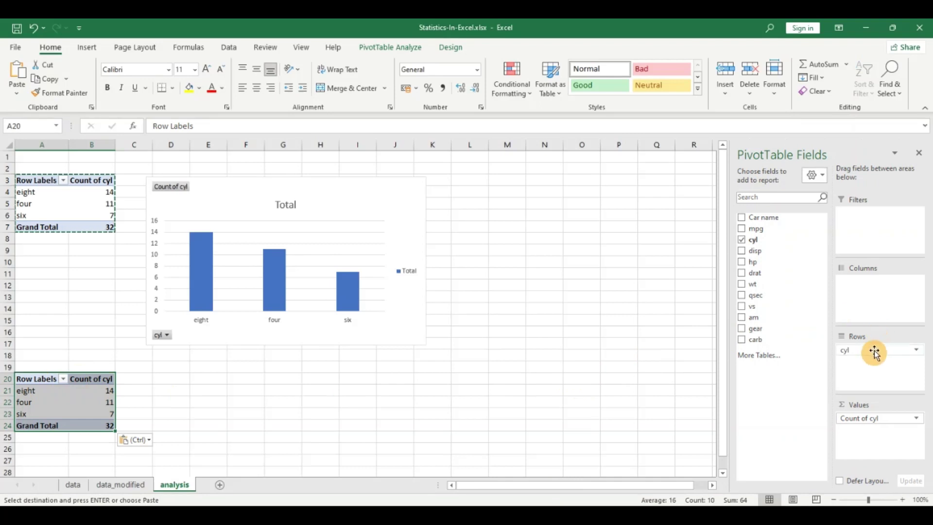
Replace the fields of the PivotTable at A20 with mpg as the row field and the count of Car name as the values
{"action": "left_click_drag", "start_coordinate": [873, 351], "coordinate": [786, 382]}
{"action": "left_click_drag", "start_coordinate": [857, 416], "coordinate": [769, 428]}
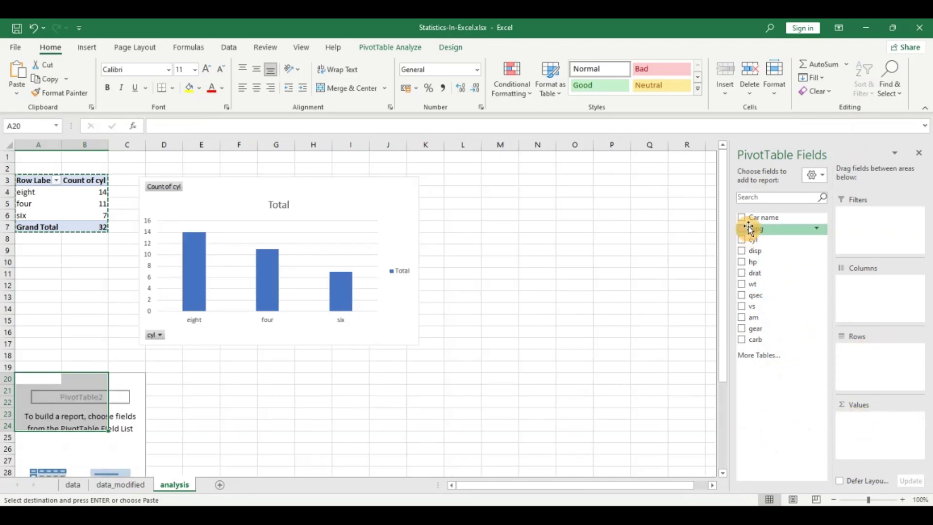
{"action": "left_click_drag", "start_coordinate": [751, 230], "coordinate": [861, 365]}
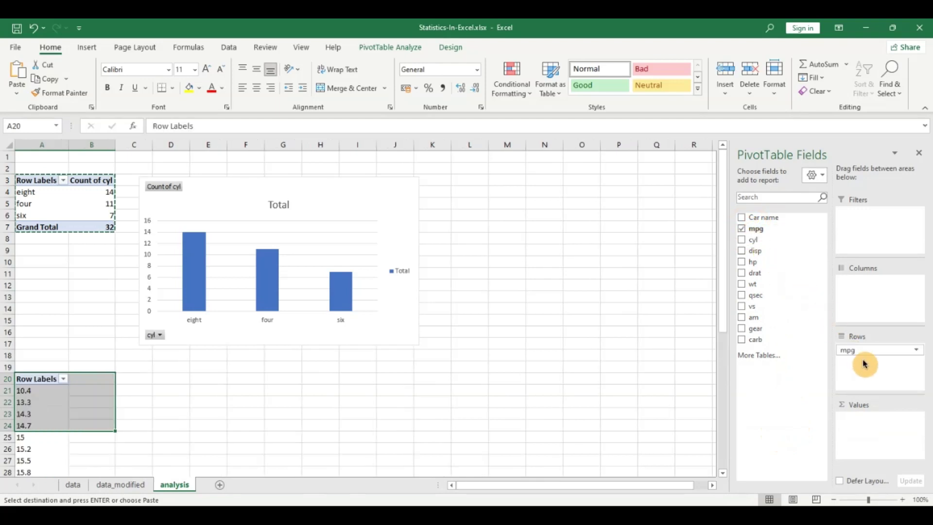
{"action": "scroll", "coordinate": [34, 389], "scroll_direction": "down", "scroll_amount": 4}
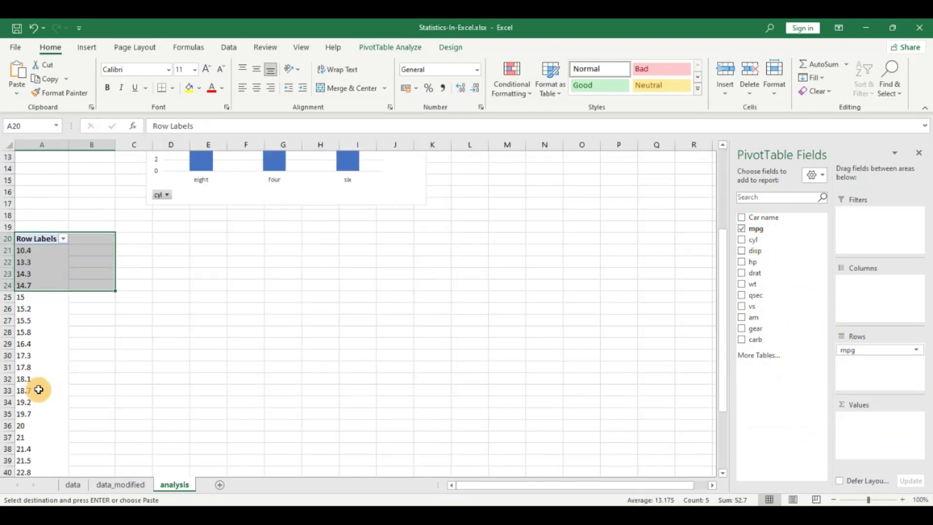
{"action": "left_click", "coordinate": [50, 319]}
{"action": "scroll", "coordinate": [50, 319], "scroll_direction": "up", "scroll_amount": 4}
{"action": "scroll", "coordinate": [49, 319], "scroll_direction": "down", "scroll_amount": 11}
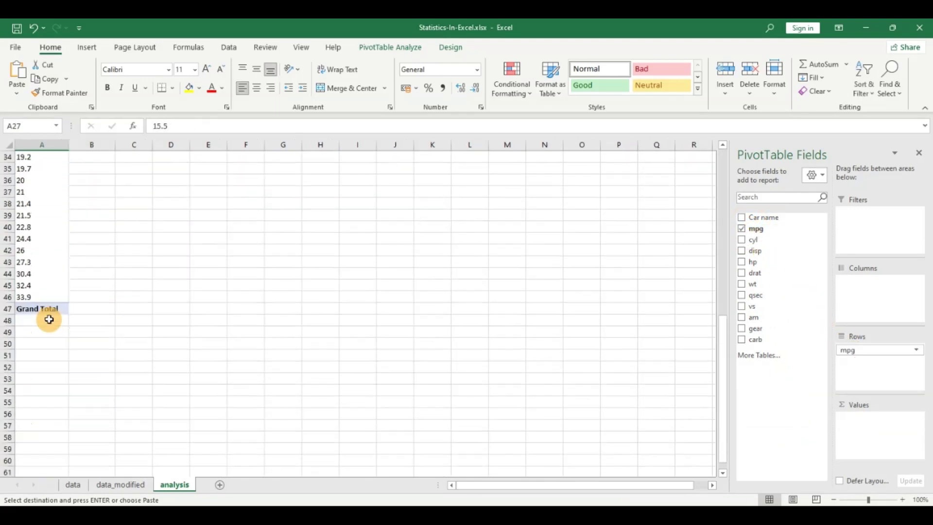
{"action": "scroll", "coordinate": [49, 319], "scroll_direction": "up", "scroll_amount": 7}
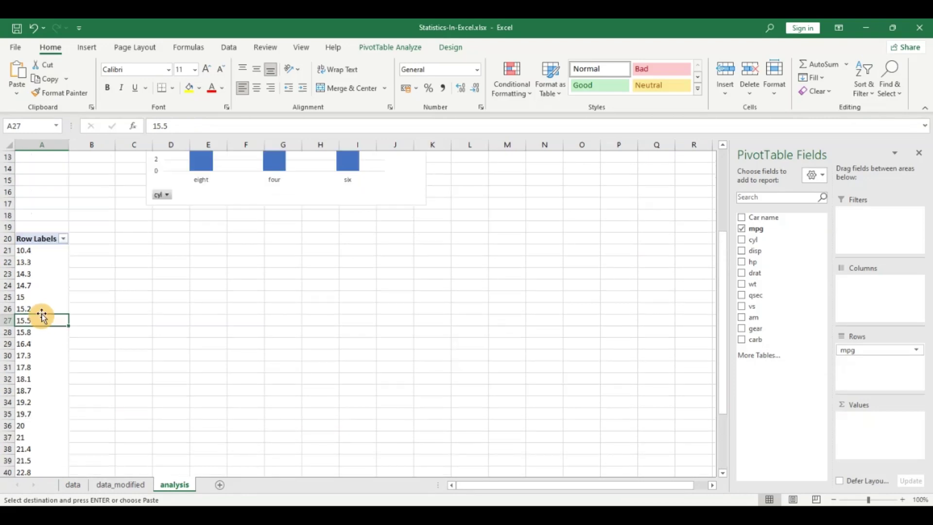
{"action": "scroll", "coordinate": [42, 316], "scroll_direction": "up", "scroll_amount": 2}
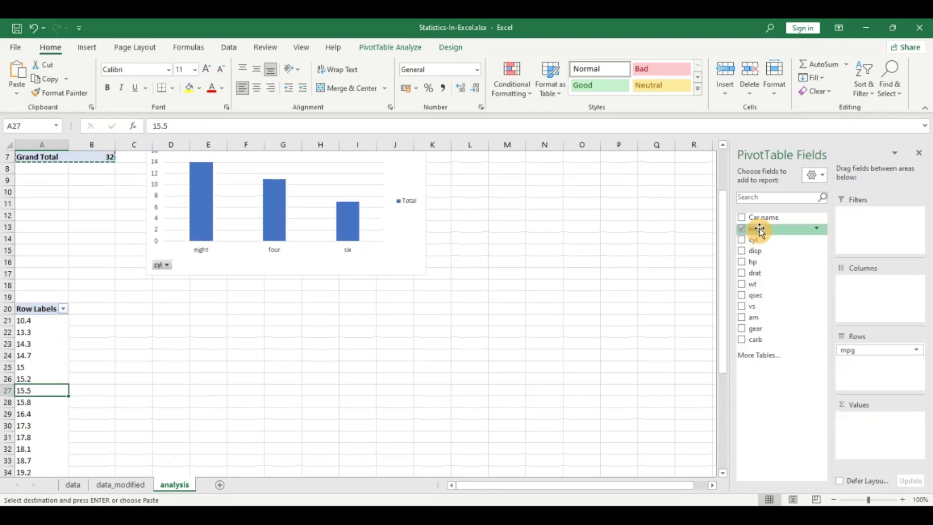
{"action": "left_click_drag", "start_coordinate": [762, 218], "coordinate": [876, 439]}
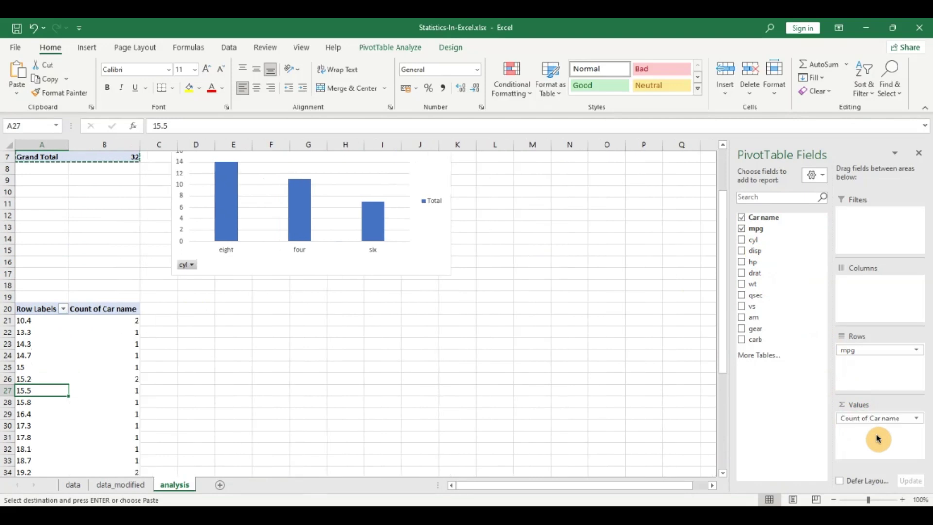
Group the mpg row labels into intervals of 5, keeping the automatic start of 10.4 and end of 33.9
{"action": "left_click", "coordinate": [38, 335]}
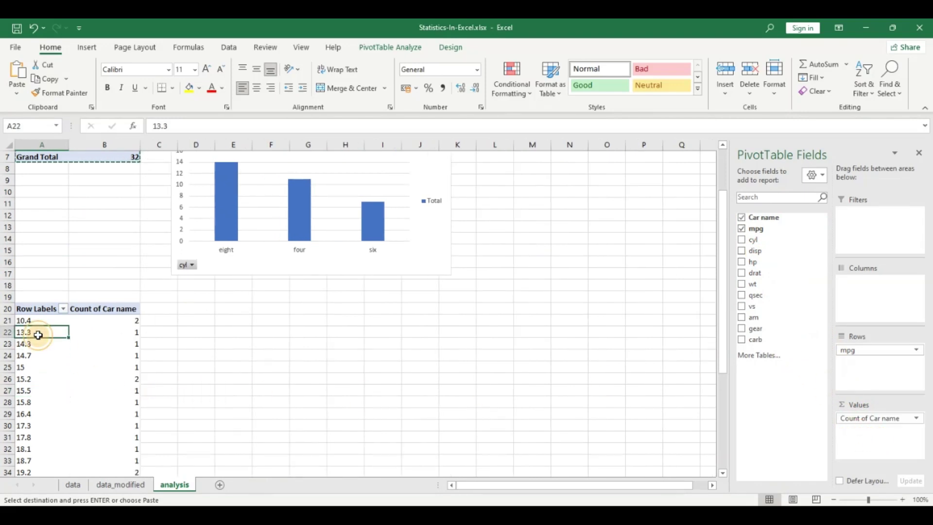
{"action": "right_click", "coordinate": [32, 335]}
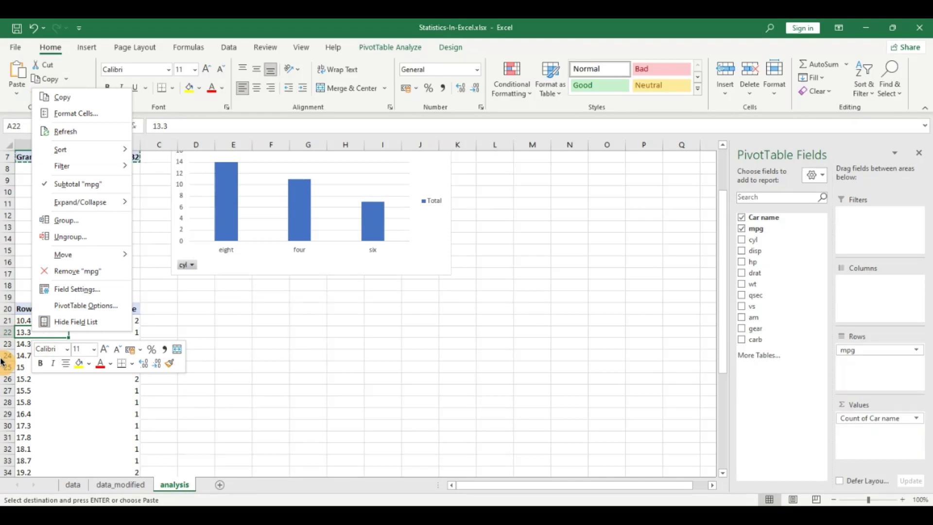
{"action": "left_click", "coordinate": [111, 280]}
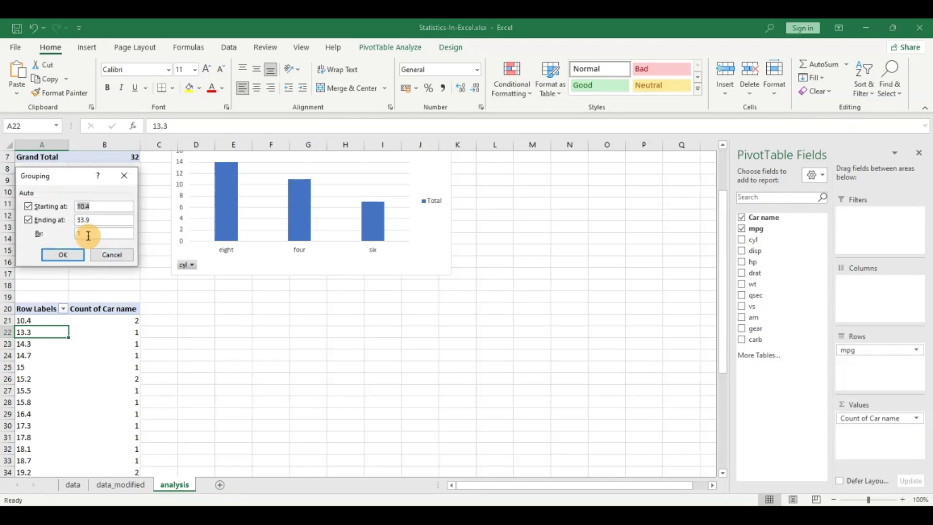
{"action": "double_click", "coordinate": [89, 236]}
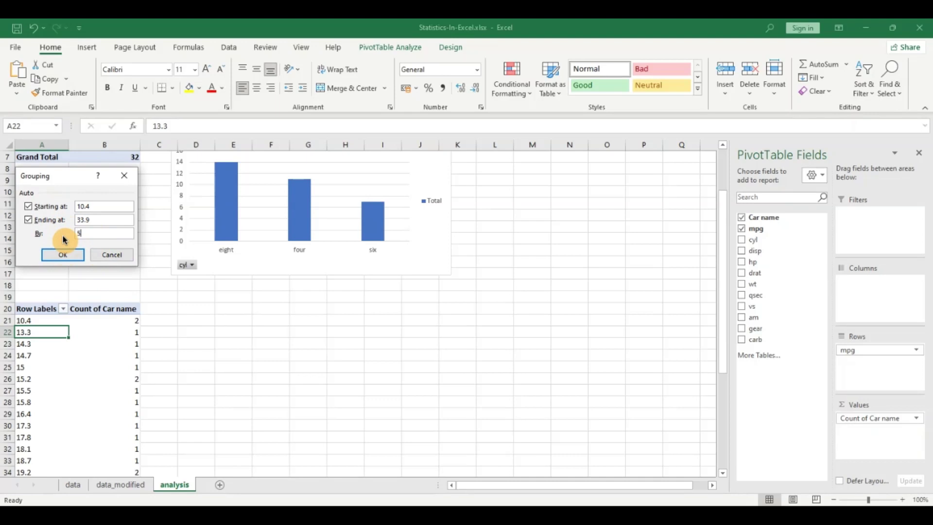
{"action": "type", "text": "5"}
{"action": "key", "text": "Return"}
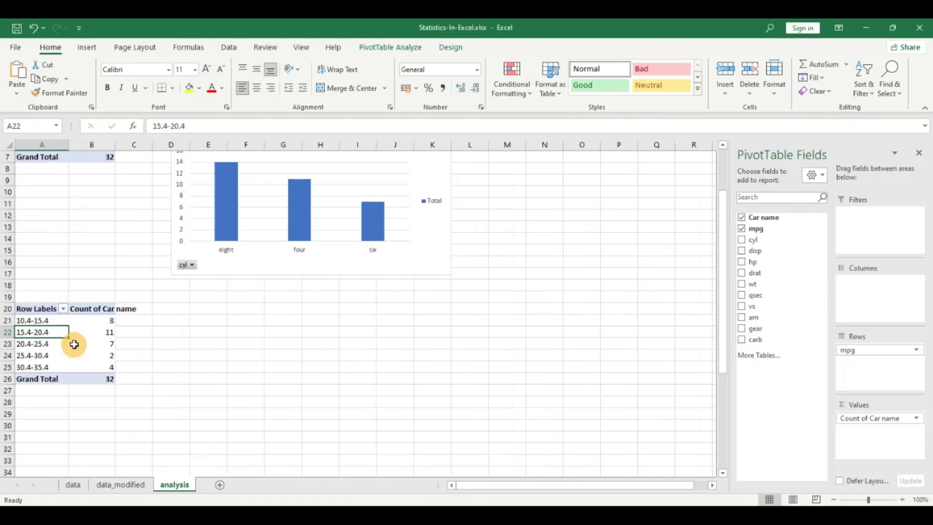
Insert a Clustered Column PivotChart of the grouped mpg counts and place it directly beside its PivotTable
{"action": "scroll", "coordinate": [44, 343], "scroll_direction": "up", "scroll_amount": 1}
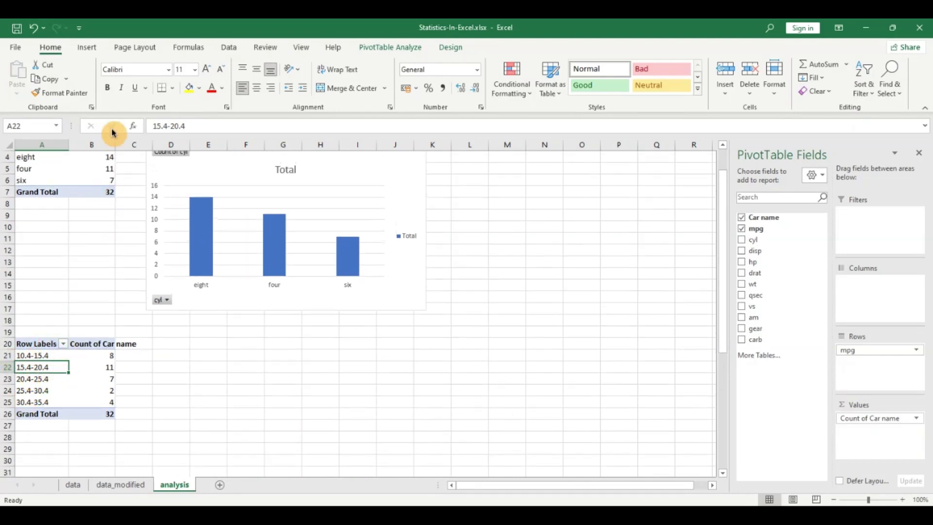
{"action": "left_click", "coordinate": [87, 49]}
{"action": "left_click", "coordinate": [502, 86]}
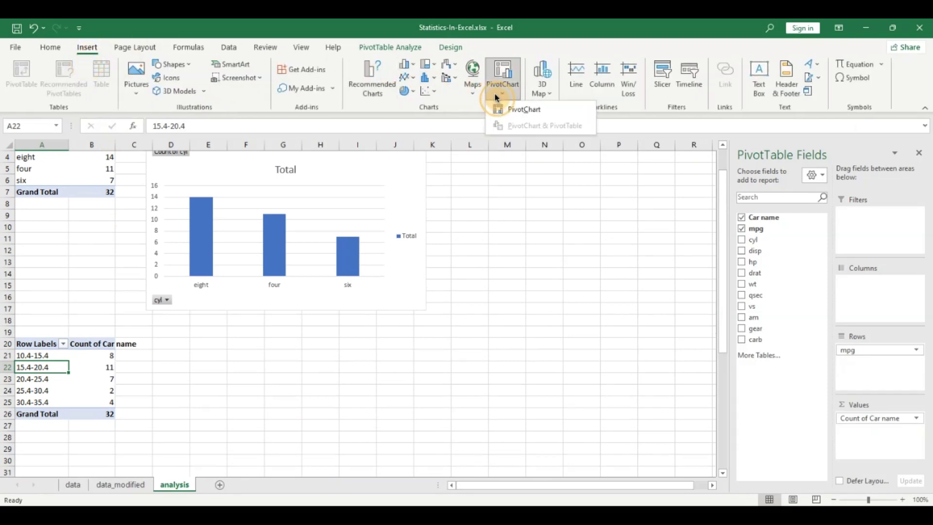
{"action": "left_click", "coordinate": [505, 110]}
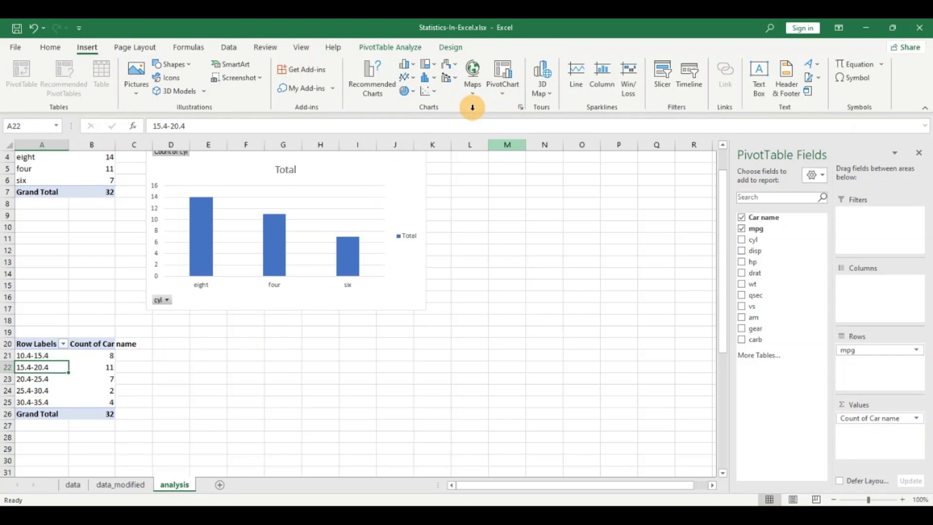
{"action": "left_click", "coordinate": [505, 90]}
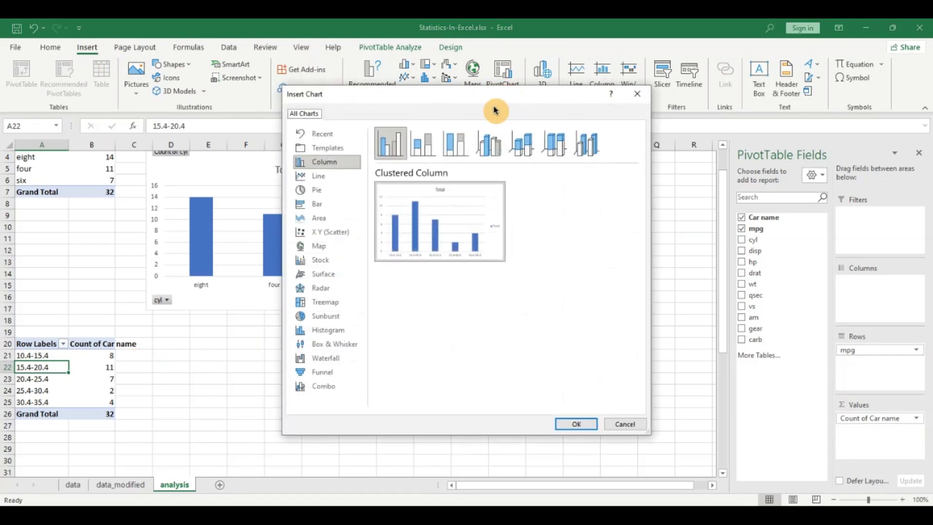
{"action": "left_click", "coordinate": [575, 424]}
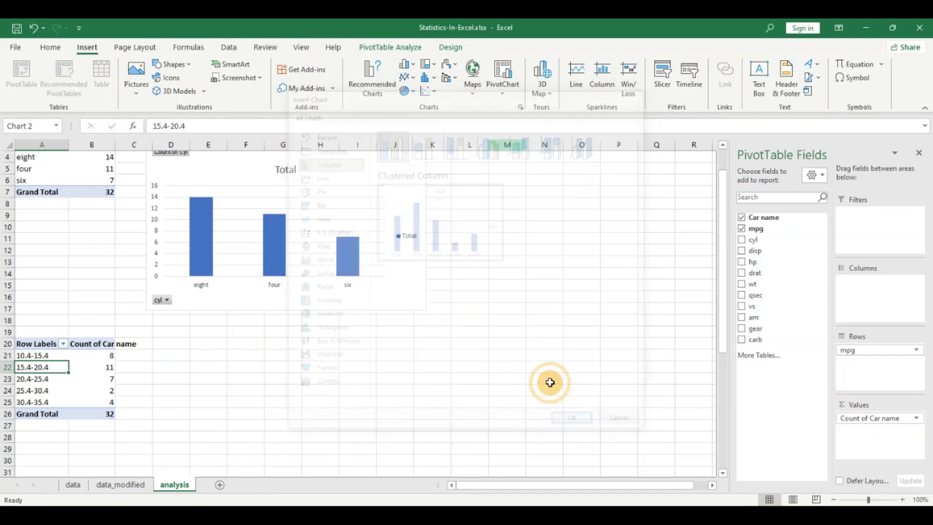
{"action": "left_click_drag", "start_coordinate": [421, 268], "coordinate": [353, 360]}
{"action": "scroll", "coordinate": [369, 345], "scroll_direction": "down", "scroll_amount": 2}
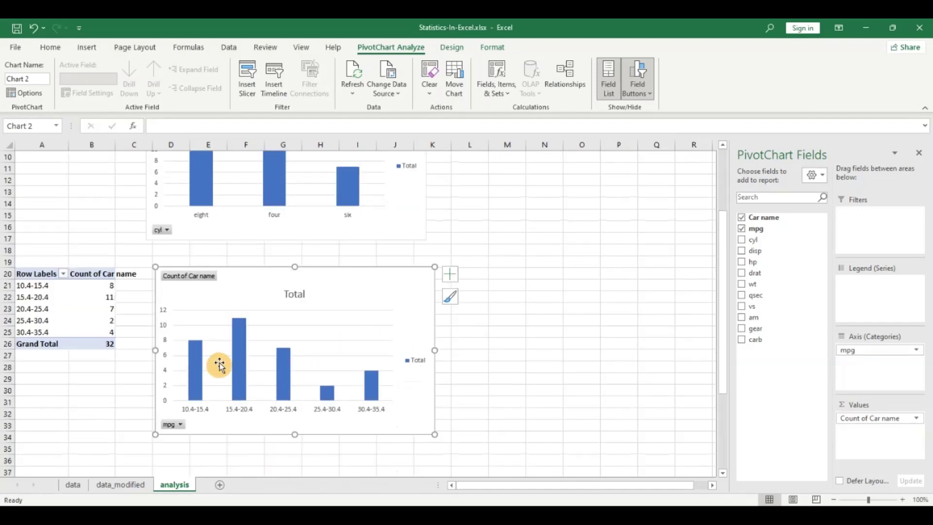
Set the gap width of the mpg chart's columns to 0% so it reads as a histogram, and close the formatting pane
{"action": "left_click", "coordinate": [238, 358]}
{"action": "left_click", "coordinate": [238, 362]}
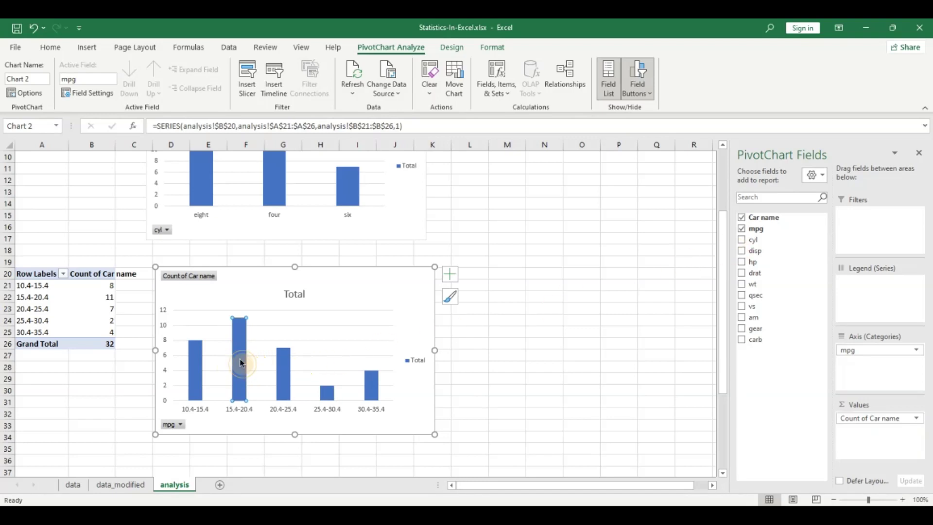
{"action": "left_click", "coordinate": [241, 363]}
{"action": "double_click", "coordinate": [241, 363]}
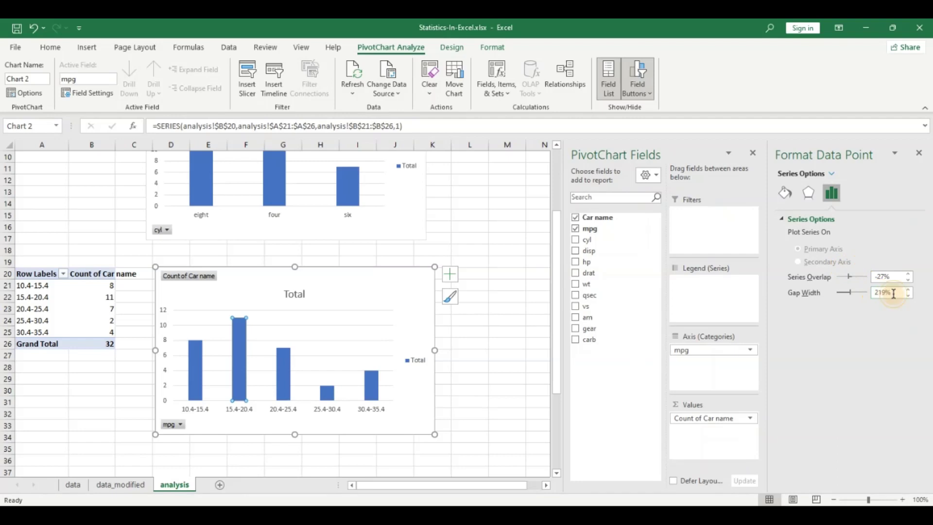
{"action": "left_click", "coordinate": [829, 298]}
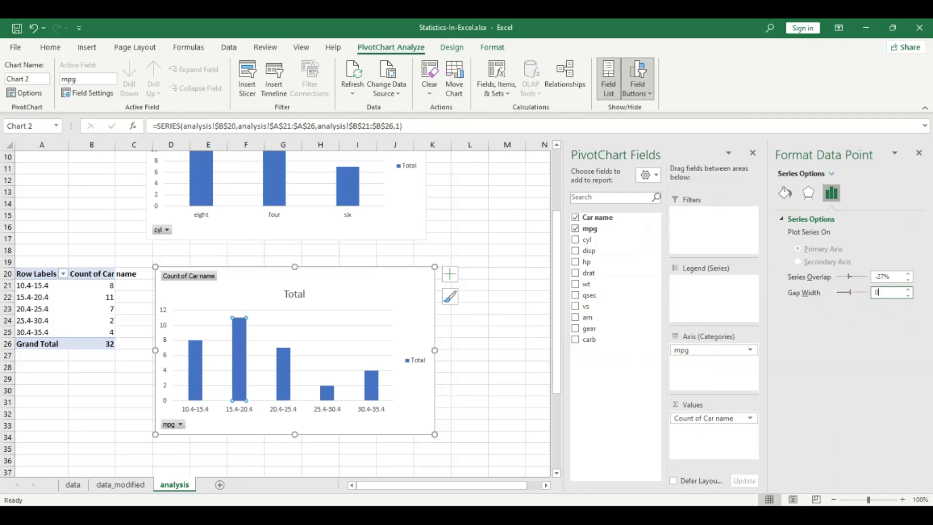
{"action": "type", "text": "0%"}
{"action": "key", "text": "Return"}
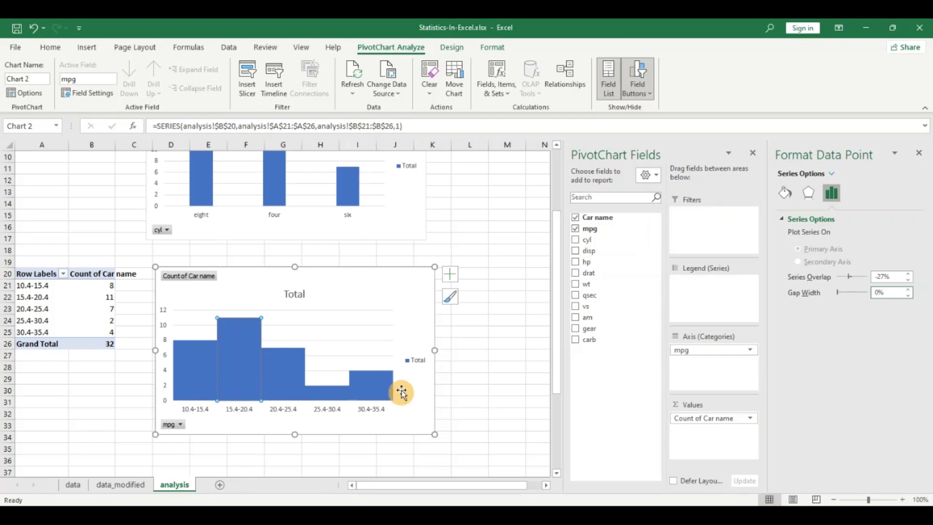
{"action": "left_click", "coordinate": [919, 153]}
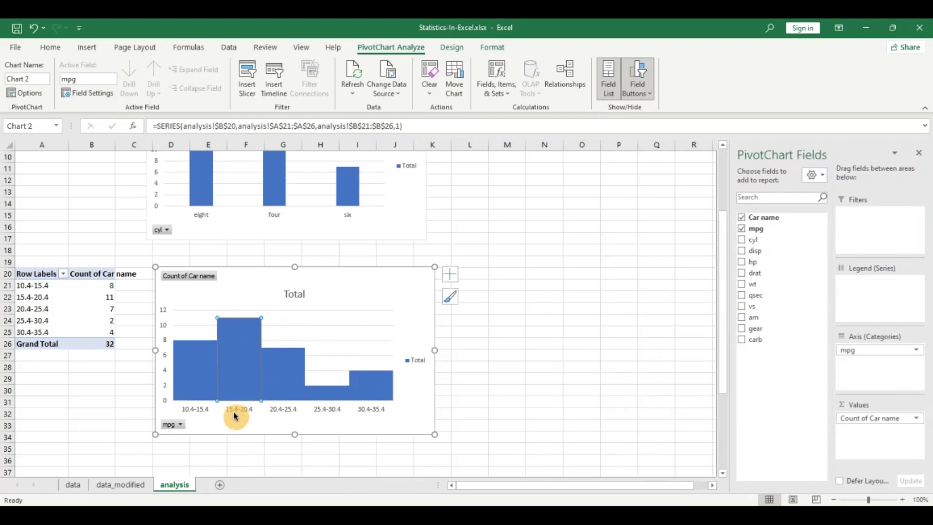
{"action": "mouse_move", "coordinate": [250, 340]}
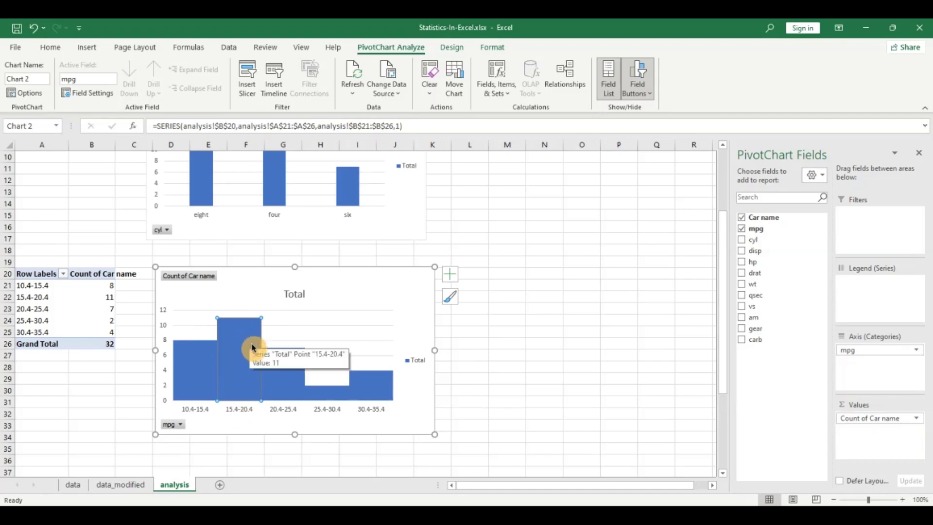
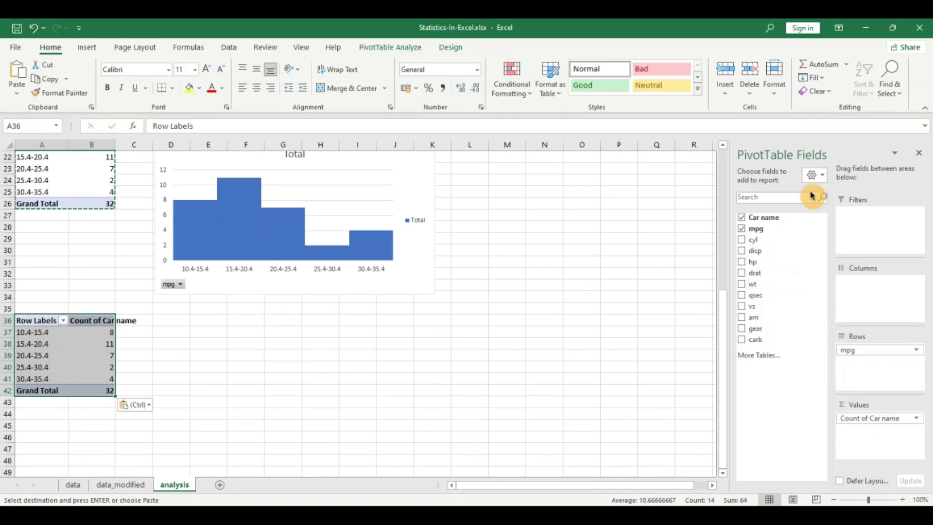
Replace the fields of the copied PivotTable at A36 with cyl as the row field and gear as the column field
{"action": "left_click_drag", "start_coordinate": [757, 231], "coordinate": [878, 412]}
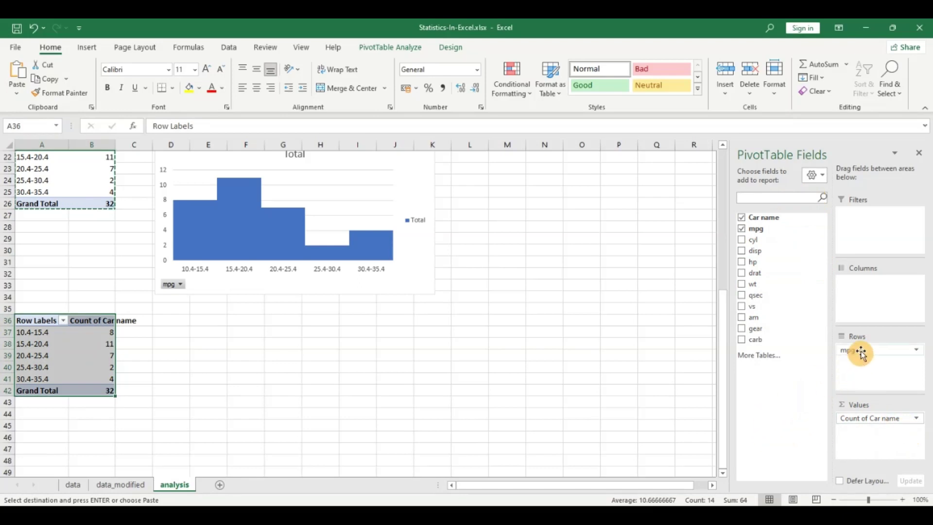
{"action": "left_click_drag", "start_coordinate": [861, 354], "coordinate": [727, 323]}
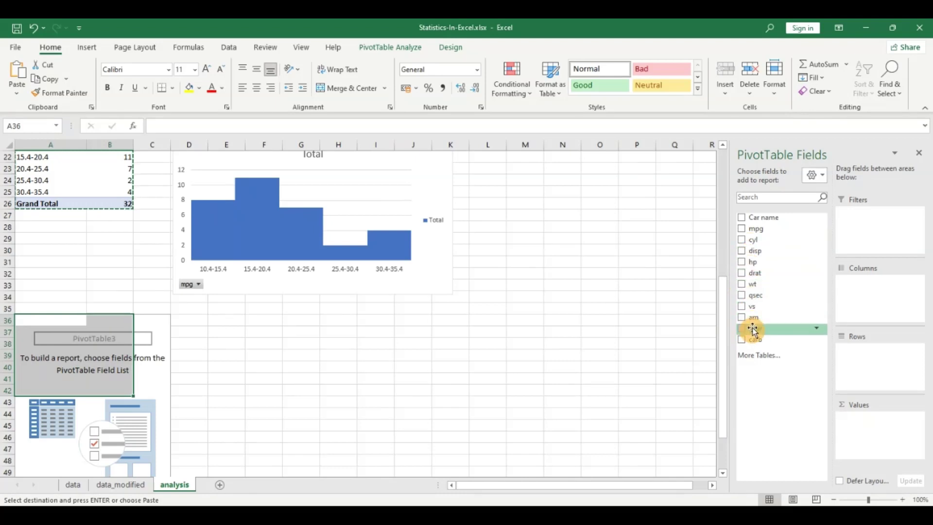
{"action": "left_click_drag", "start_coordinate": [755, 330], "coordinate": [864, 359]}
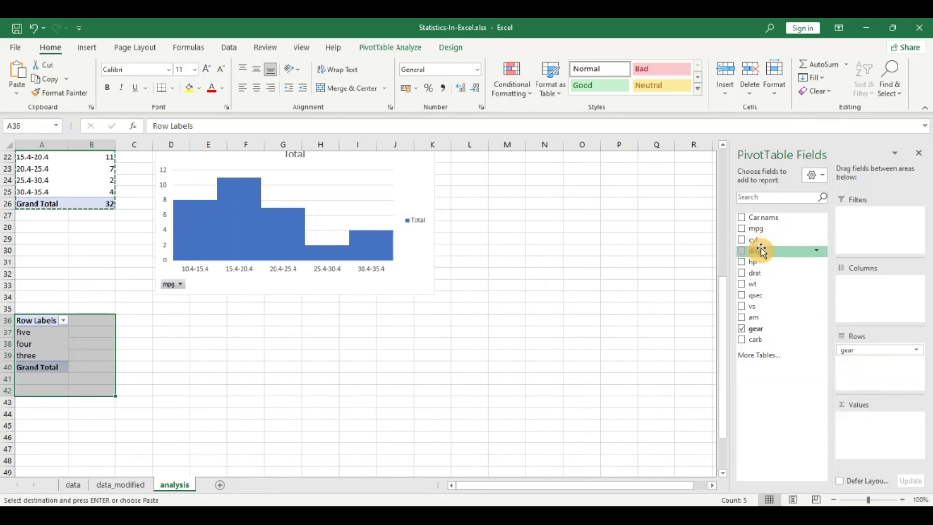
{"action": "left_click_drag", "start_coordinate": [765, 241], "coordinate": [871, 294]}
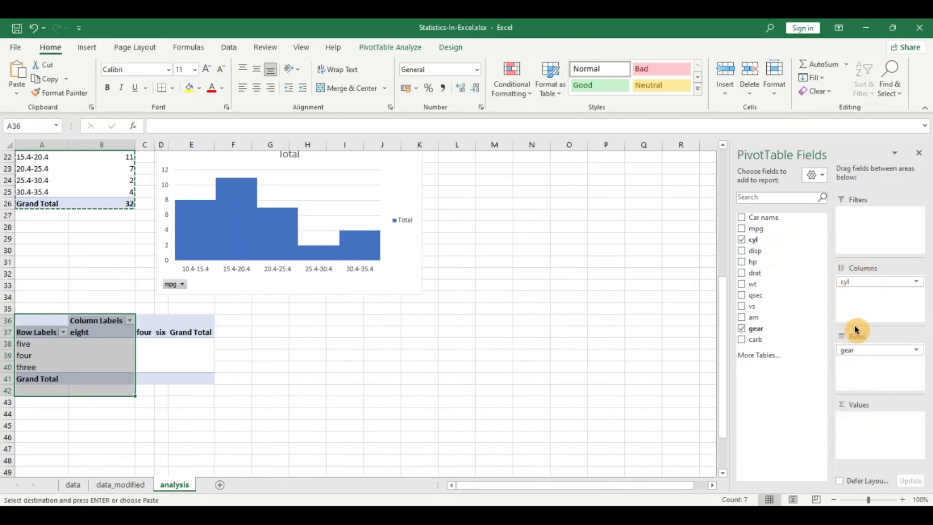
{"action": "left_click_drag", "start_coordinate": [854, 348], "coordinate": [861, 294]}
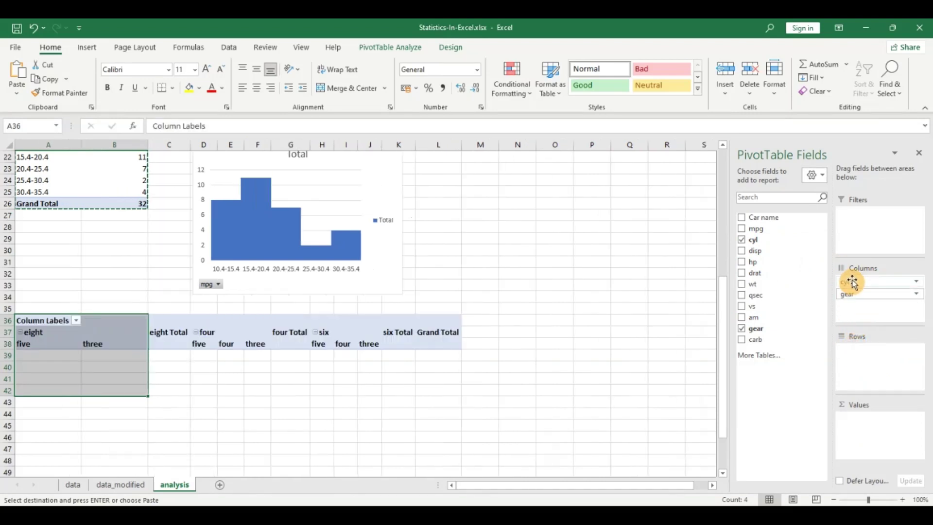
{"action": "left_click_drag", "start_coordinate": [868, 345], "coordinate": [869, 348]}
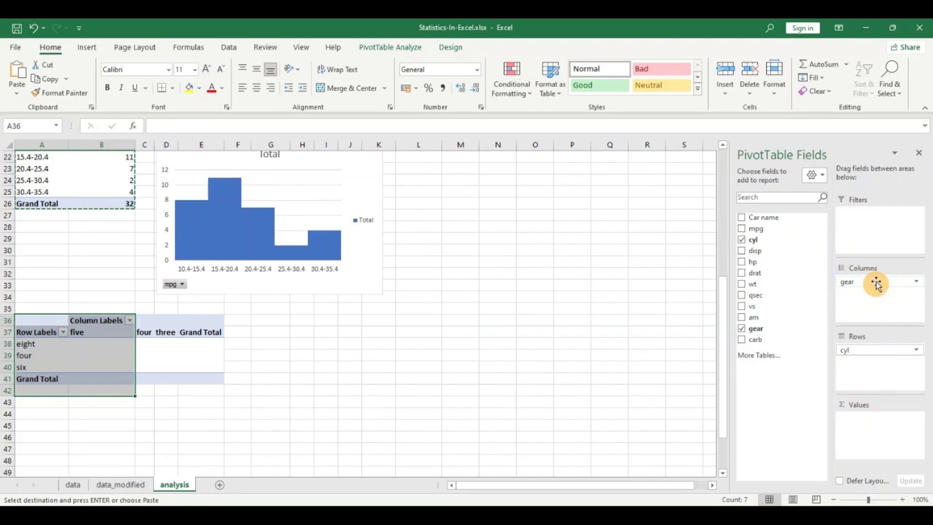
Add Car name to the values of the cyl-by-gear PivotTable as a count
{"action": "left_click", "coordinate": [68, 359]}
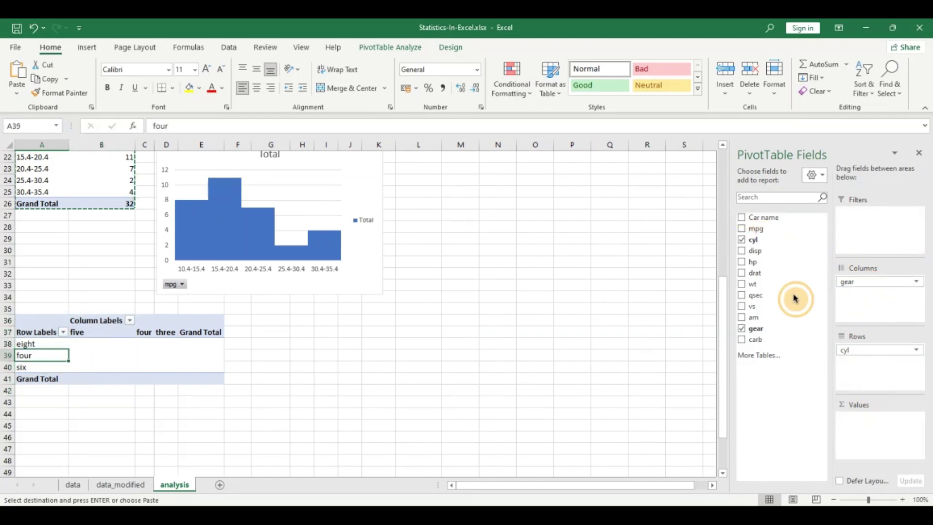
{"action": "left_click_drag", "start_coordinate": [863, 423], "coordinate": [870, 422]}
{"action": "left_click", "coordinate": [124, 349]}
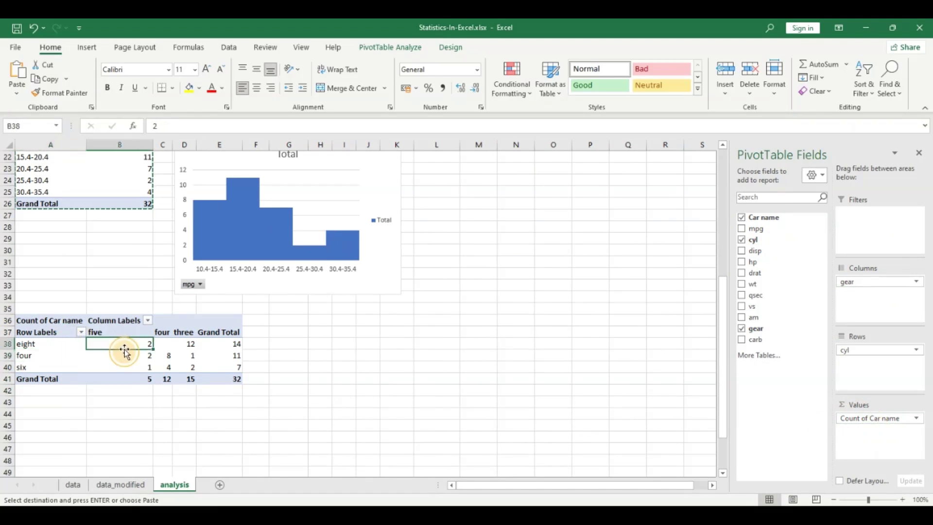
Insert a Clustered Column PivotChart of the cyl-by-gear counts, move it beside the PivotTable, and delete it
{"action": "left_click", "coordinate": [82, 48]}
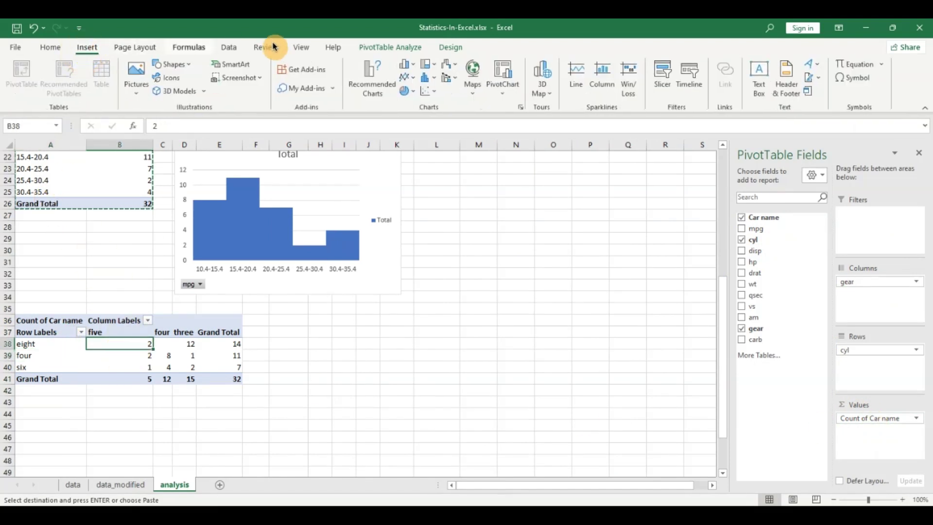
{"action": "left_click", "coordinate": [499, 99]}
{"action": "left_click", "coordinate": [535, 109]}
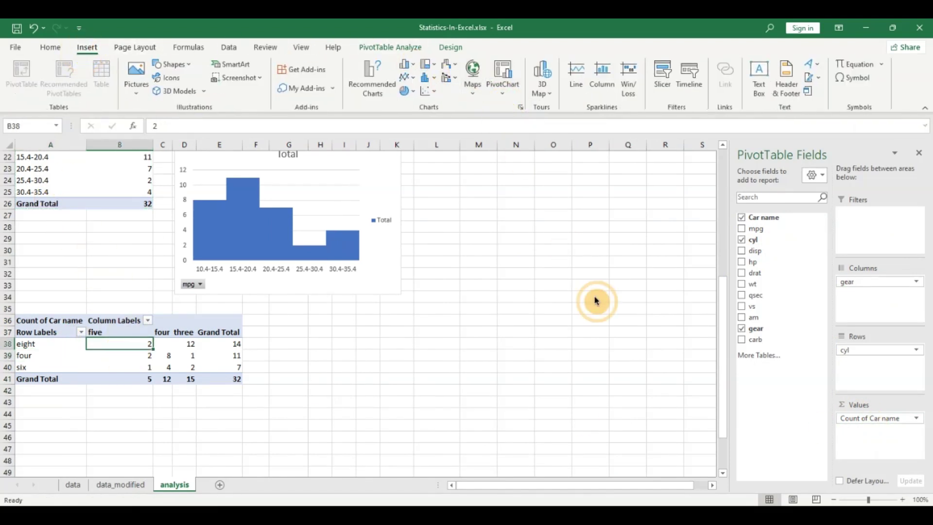
{"action": "left_click", "coordinate": [571, 421]}
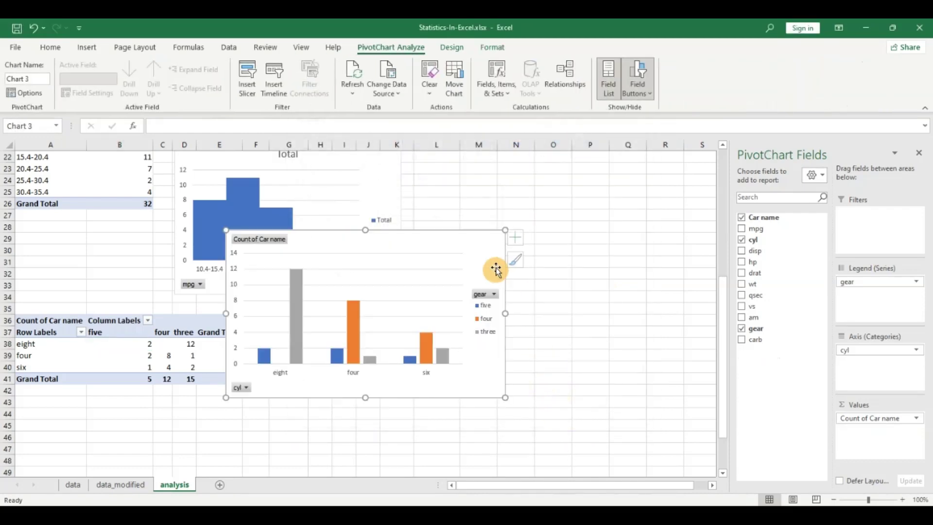
{"action": "left_click_drag", "start_coordinate": [405, 260], "coordinate": [447, 322]}
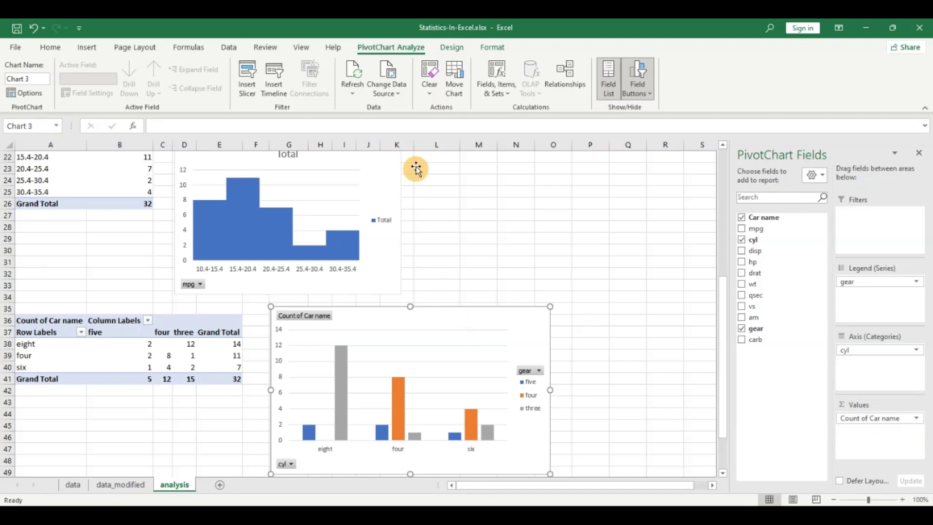
{"action": "key", "text": "Delete"}
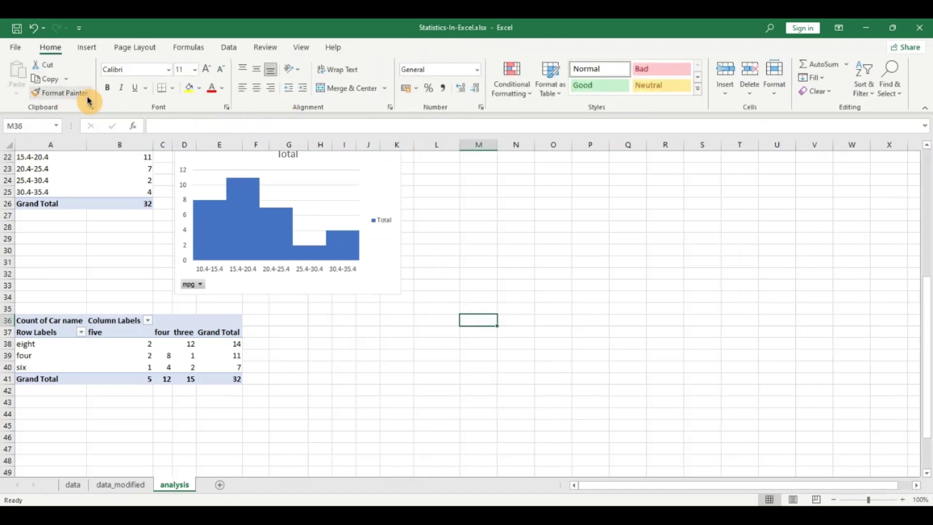
{"action": "left_click", "coordinate": [87, 47]}
{"action": "left_click", "coordinate": [503, 83]}
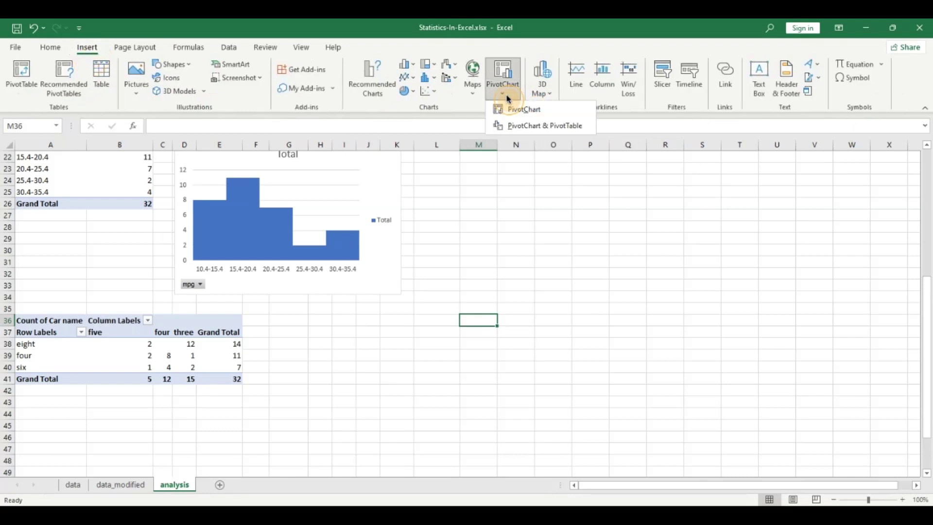
{"action": "left_click", "coordinate": [510, 111]}
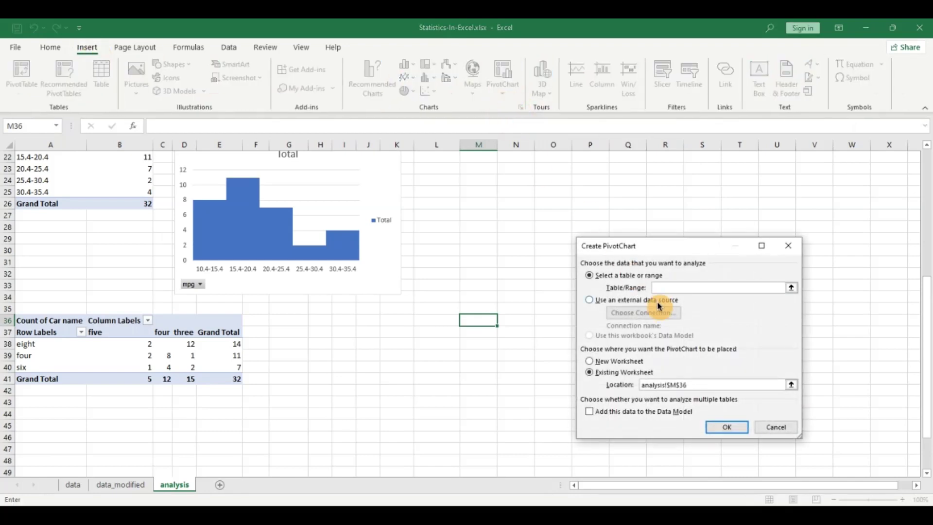
{"action": "left_click", "coordinate": [774, 427]}
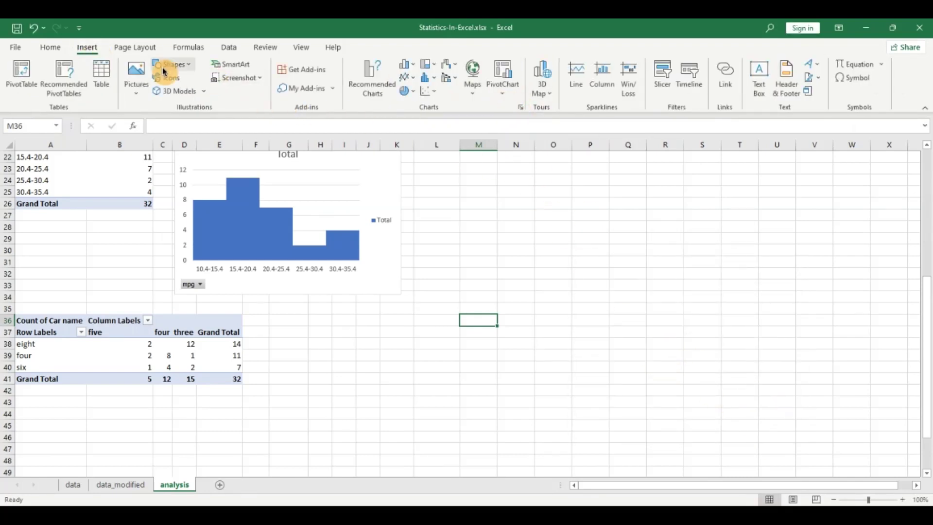
{"action": "left_click", "coordinate": [504, 93]}
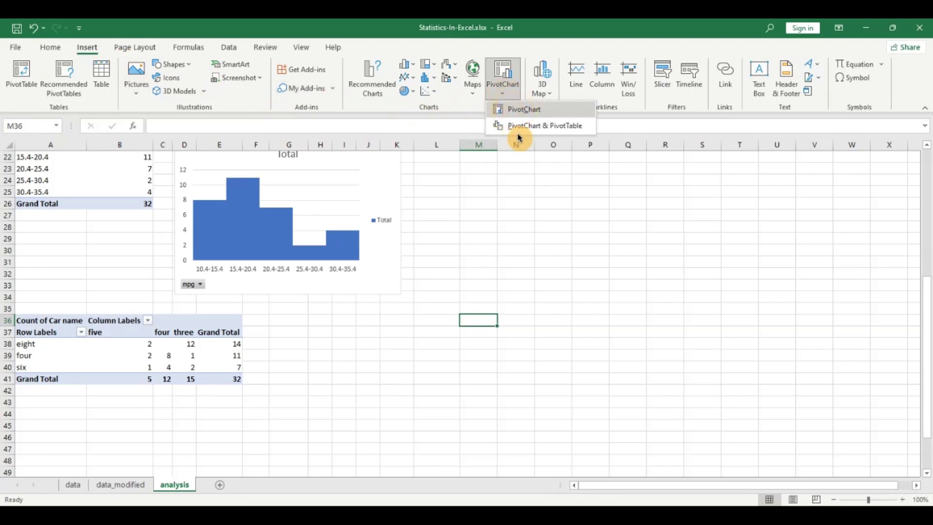
Insert a Stacked Column PivotChart of the cyl-by-gear counts, close the field list, and place the chart beside its PivotTable
{"action": "left_click", "coordinate": [58, 356]}
{"action": "left_click", "coordinate": [513, 88]}
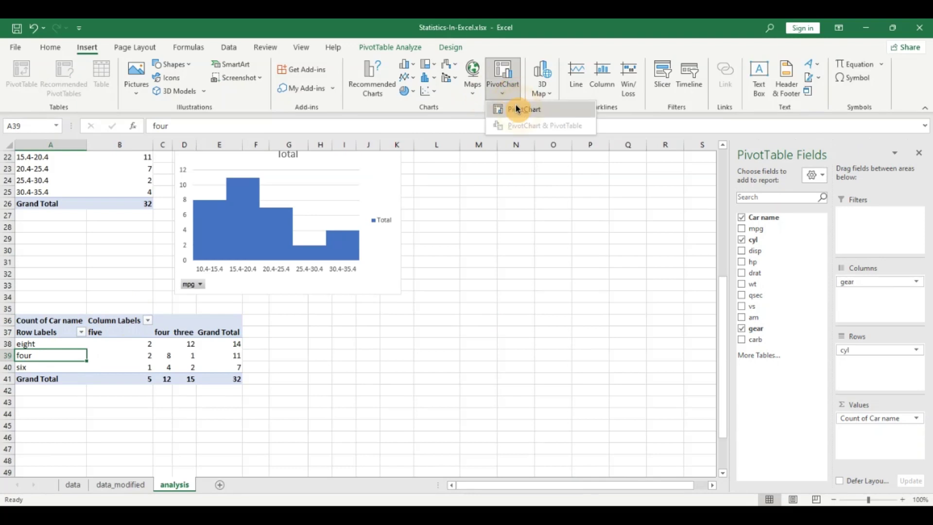
{"action": "left_click", "coordinate": [524, 126]}
{"action": "left_click", "coordinate": [423, 146]}
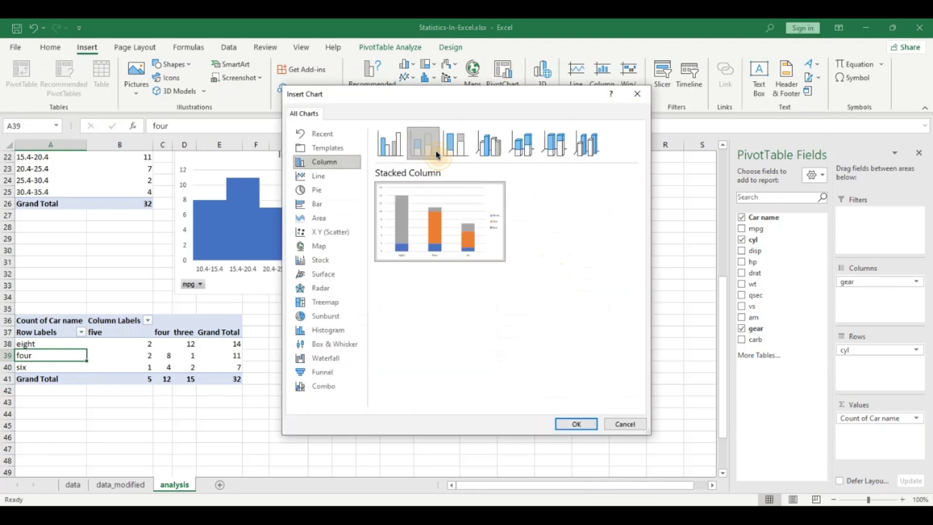
{"action": "left_click", "coordinate": [577, 424]}
{"action": "left_click", "coordinate": [918, 153]}
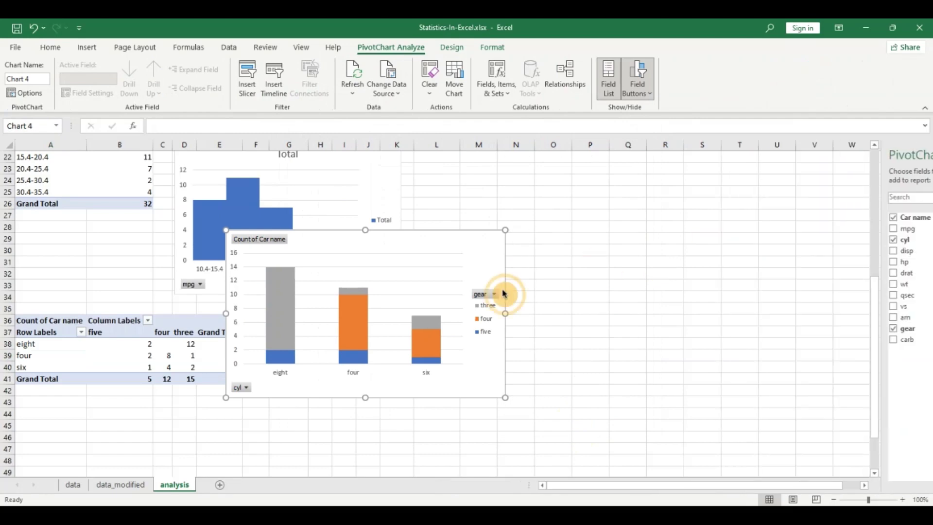
{"action": "left_click_drag", "start_coordinate": [442, 238], "coordinate": [486, 317]}
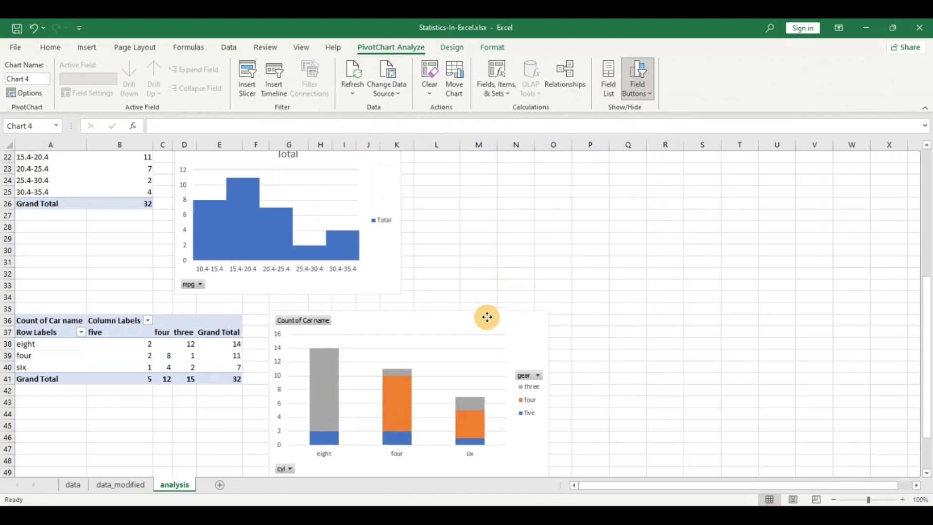
Compare the cyl count chart with the stacked chart and examine how the gear categories divide each cyl column
{"action": "scroll", "coordinate": [485, 304], "scroll_direction": "up", "scroll_amount": 7}
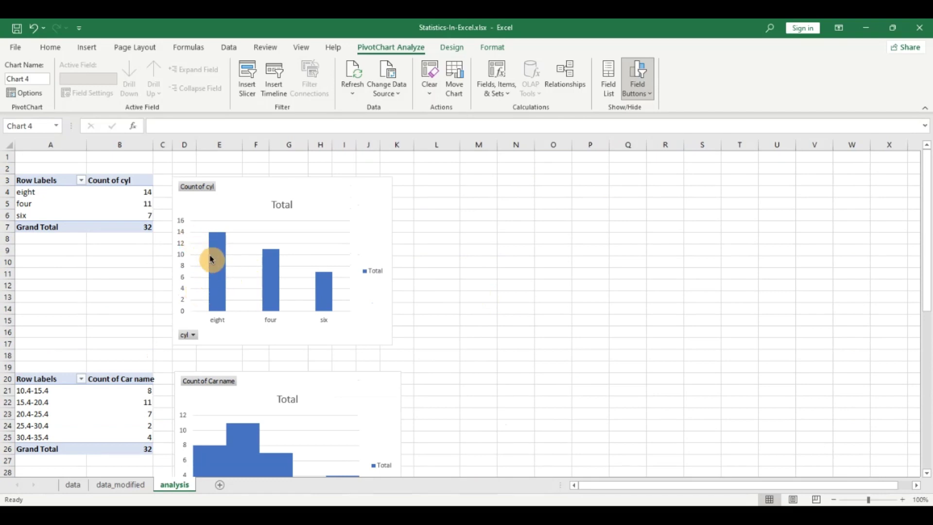
{"action": "mouse_move", "coordinate": [213, 252]}
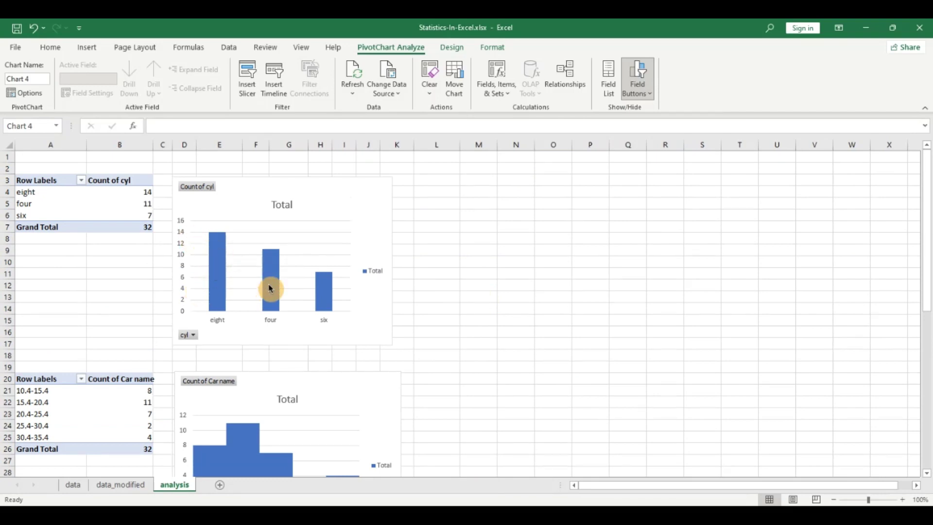
{"action": "scroll", "coordinate": [364, 245], "scroll_direction": "down", "scroll_amount": 8}
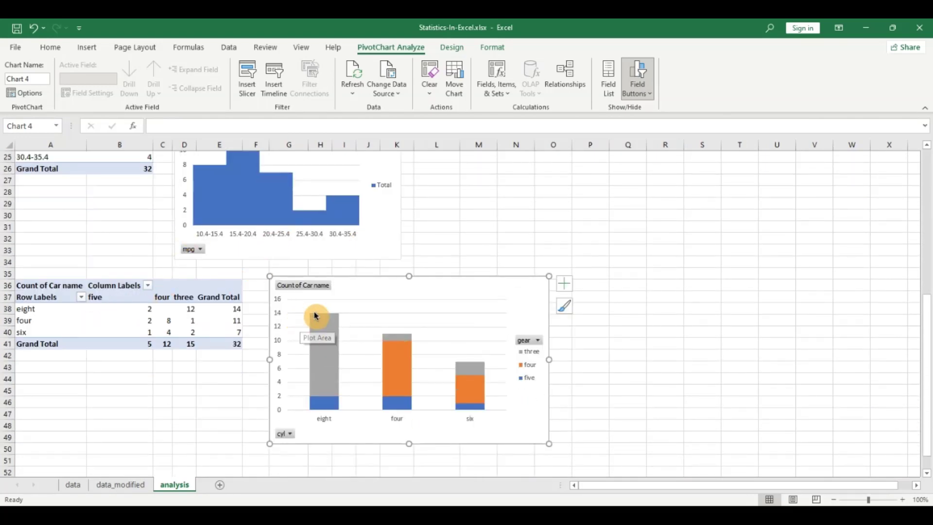
{"action": "scroll", "coordinate": [370, 292], "scroll_direction": "up", "scroll_amount": 8}
{"action": "scroll", "coordinate": [371, 292], "scroll_direction": "down", "scroll_amount": 8}
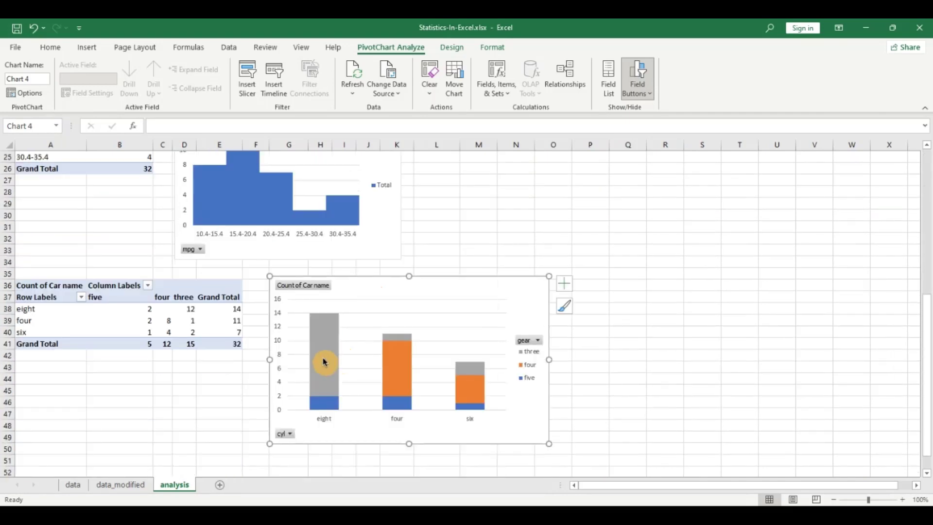
{"action": "mouse_move", "coordinate": [479, 389]}
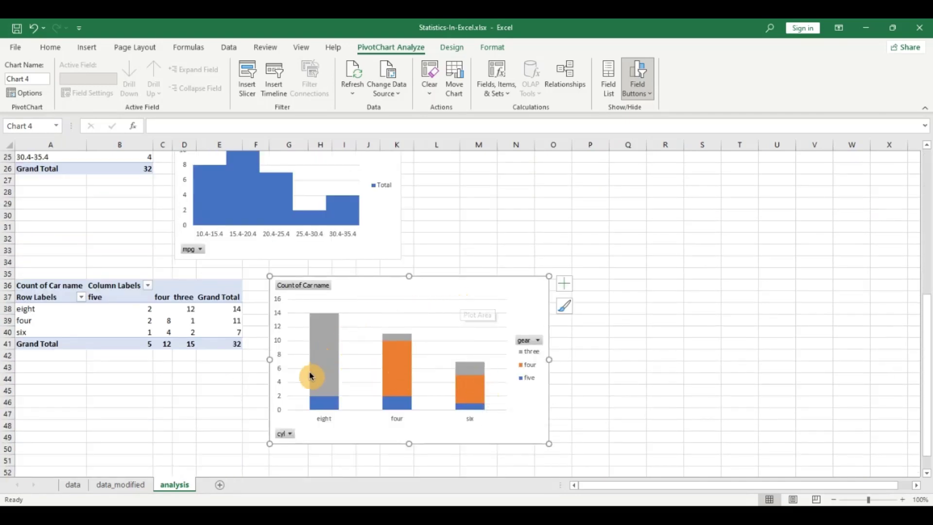
{"action": "mouse_move", "coordinate": [326, 355]}
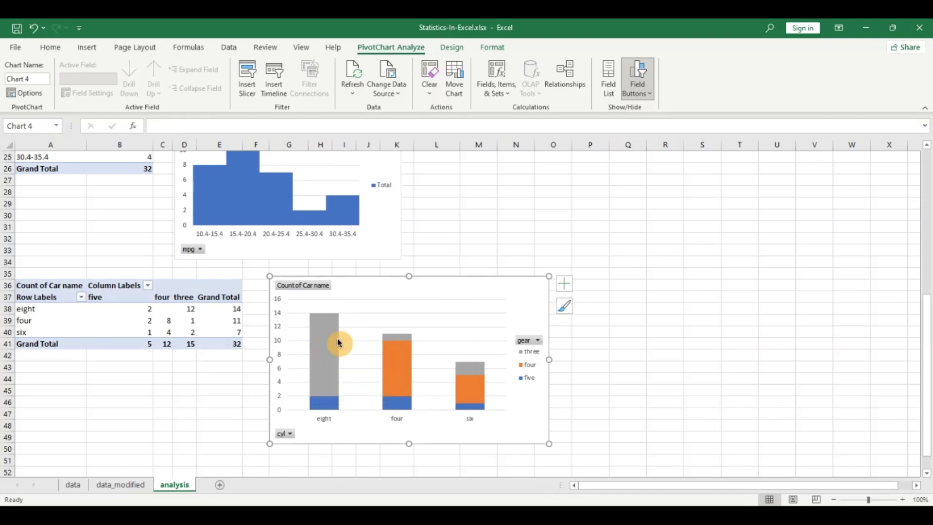
{"action": "mouse_move", "coordinate": [334, 398]}
{"action": "mouse_move", "coordinate": [336, 378]}
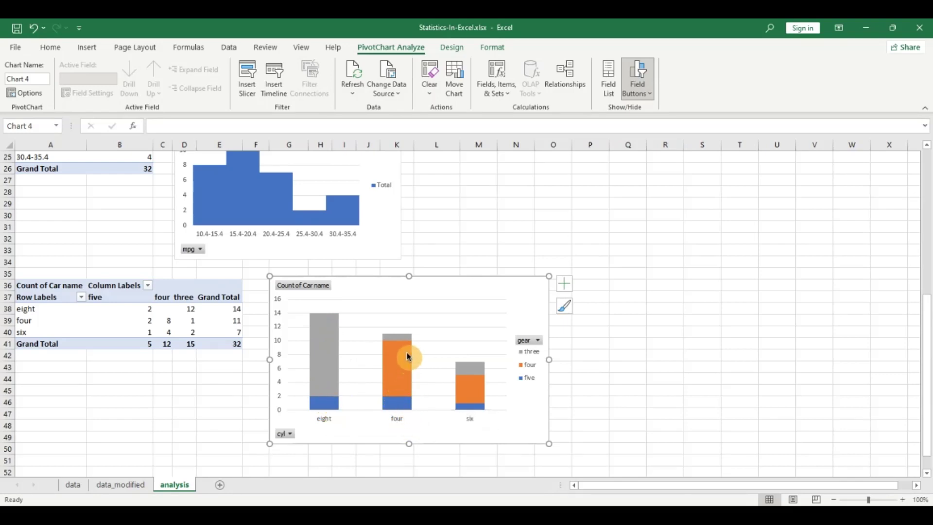
{"action": "mouse_move", "coordinate": [395, 358]}
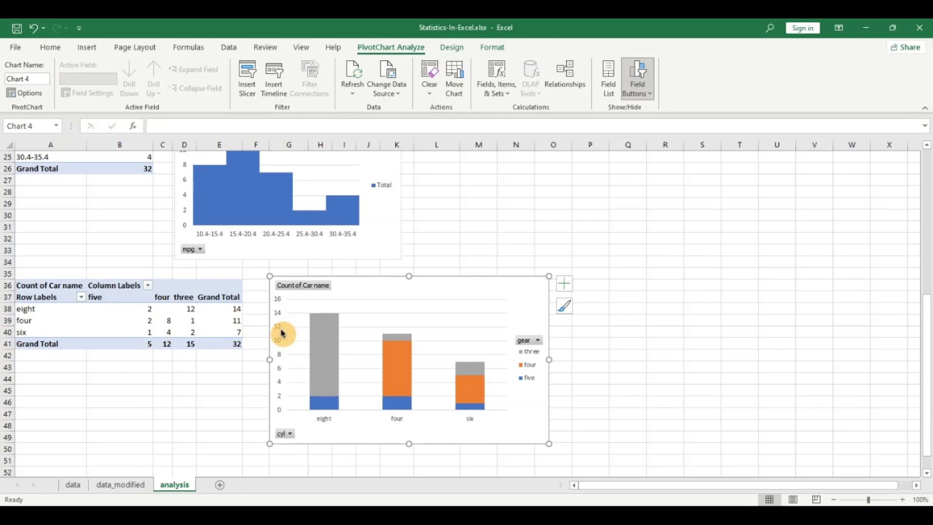
{"action": "scroll", "coordinate": [282, 333], "scroll_direction": "up", "scroll_amount": 1}
{"action": "scroll", "coordinate": [282, 334], "scroll_direction": "down", "scroll_amount": 2}
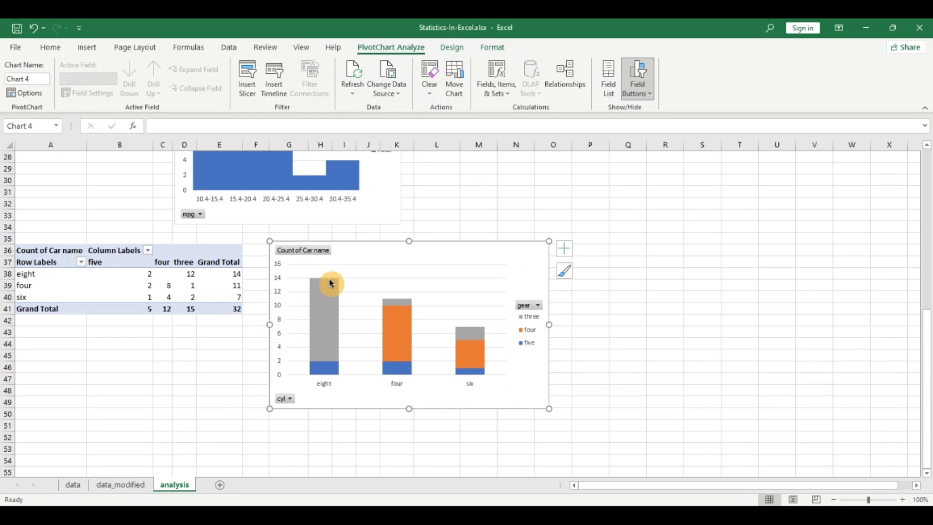
Shift the stacked column chart slightly away from the cyl-by-gear PivotTable so it sits just below the mpg histogram
{"action": "left_click_drag", "start_coordinate": [438, 250], "coordinate": [450, 257]}
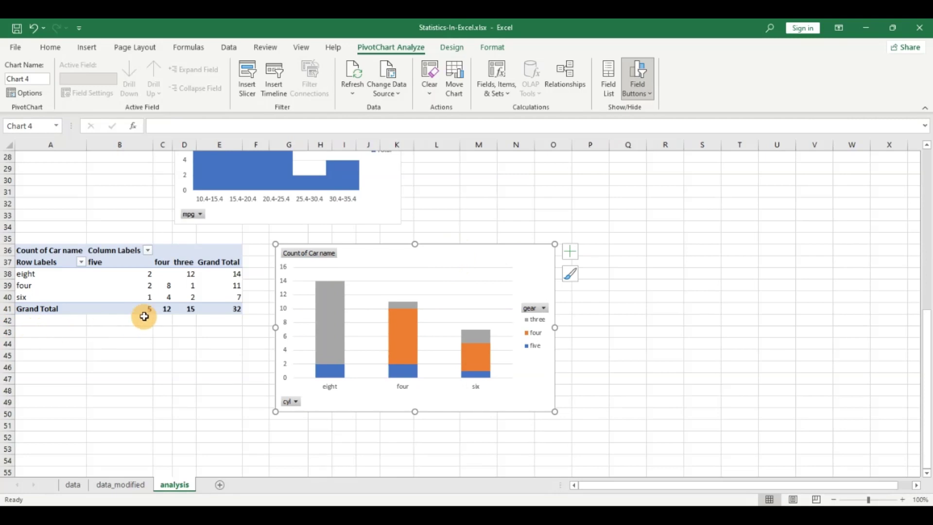
{"action": "scroll", "coordinate": [144, 316], "scroll_direction": "down", "scroll_amount": 1}
{"action": "scroll", "coordinate": [143, 317], "scroll_direction": "up", "scroll_amount": 3}
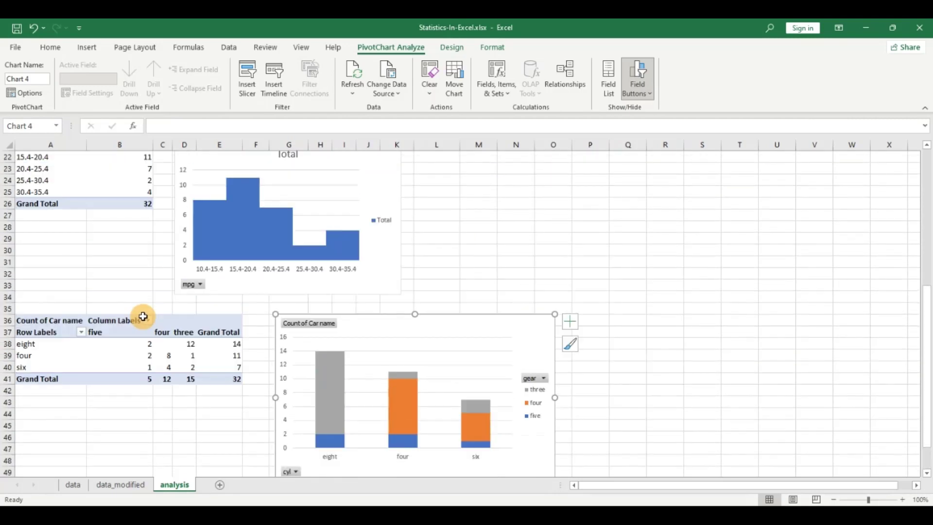
{"action": "scroll", "coordinate": [143, 316], "scroll_direction": "down", "scroll_amount": 3}
{"action": "scroll", "coordinate": [143, 323], "scroll_direction": "down", "scroll_amount": 1}
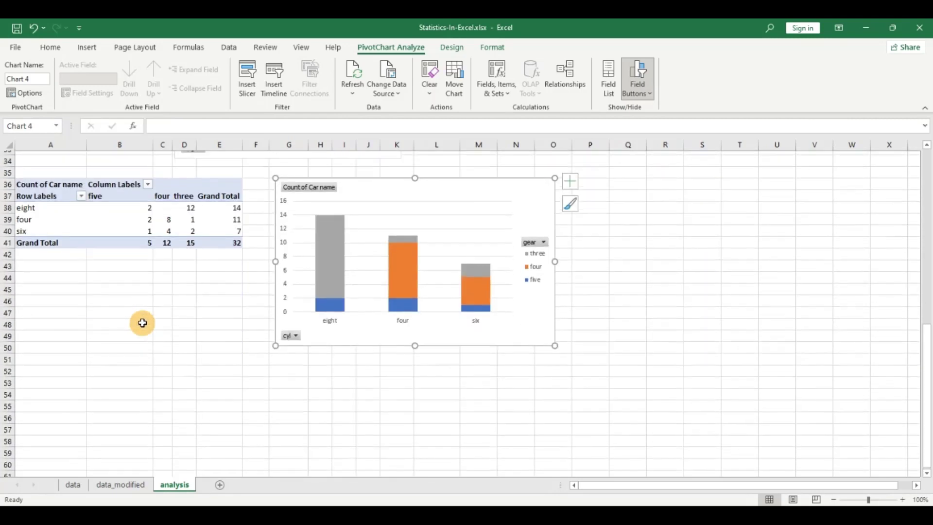
{"action": "scroll", "coordinate": [143, 323], "scroll_direction": "up", "scroll_amount": 2}
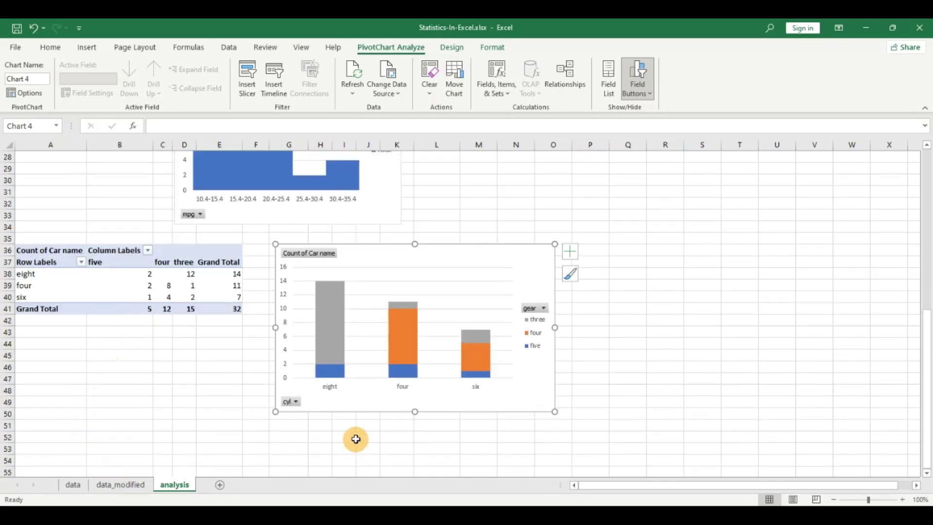
Insert an empty Scatter chart from a blank cell and place it below the stacked column chart, starting around row 53
{"action": "scroll", "coordinate": [352, 422], "scroll_direction": "down", "scroll_amount": 2}
{"action": "left_click", "coordinate": [291, 380]}
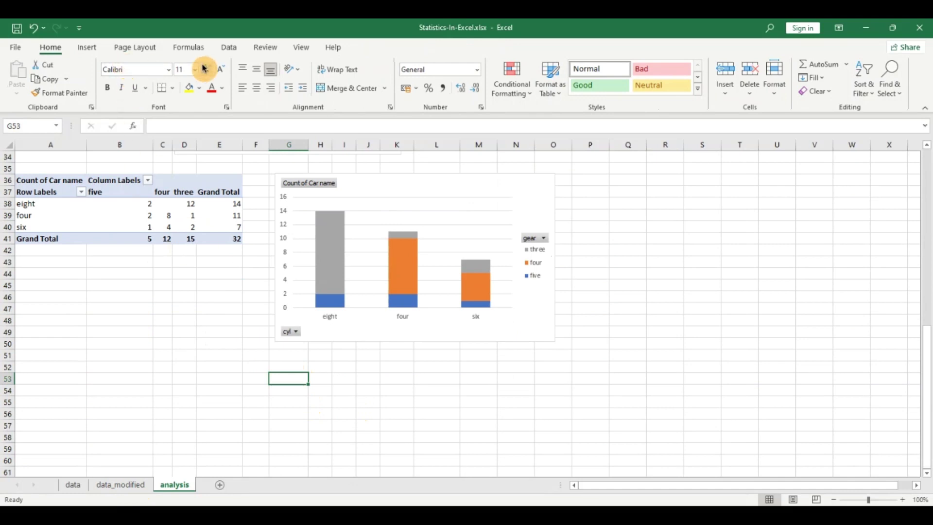
{"action": "left_click", "coordinate": [87, 47]}
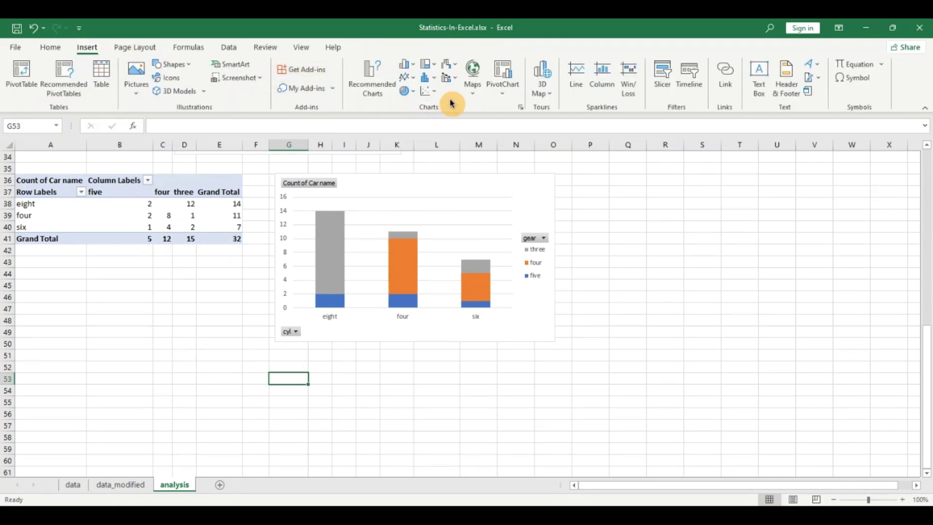
{"action": "left_click", "coordinate": [435, 96]}
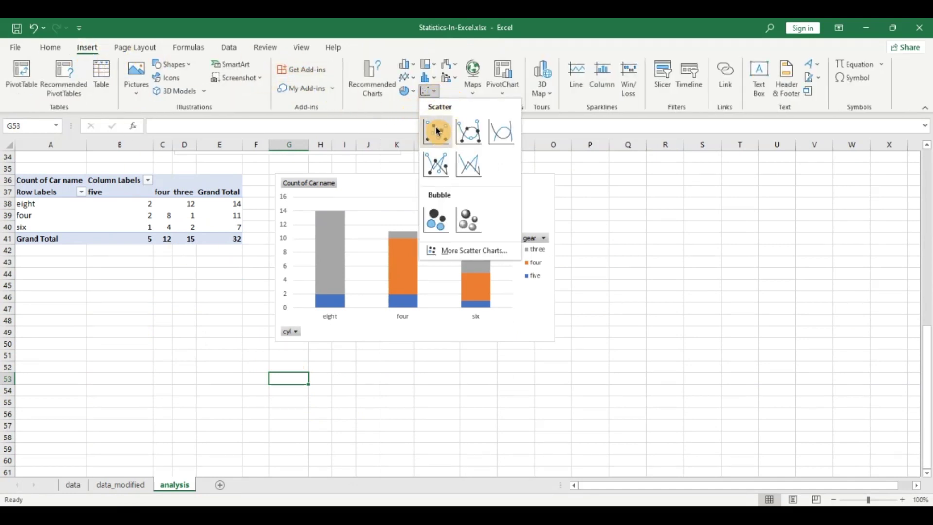
{"action": "left_click", "coordinate": [400, 268]}
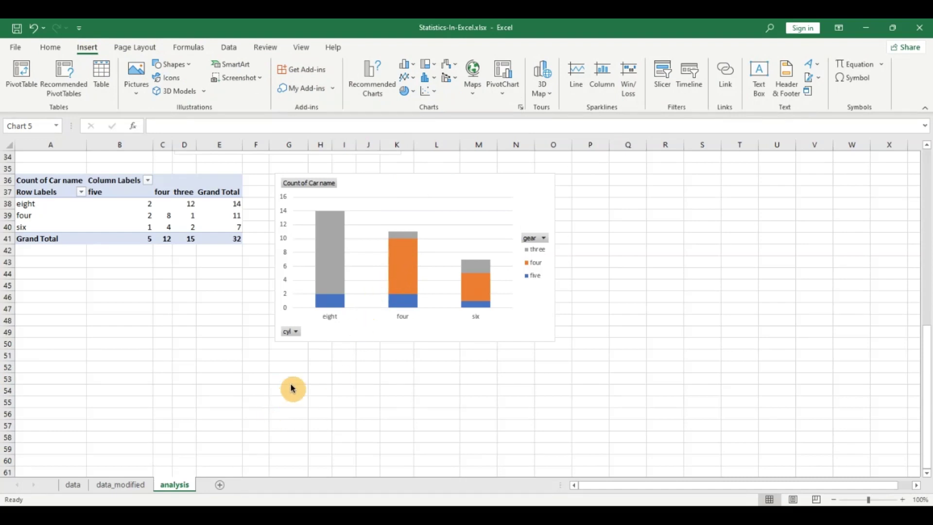
{"action": "left_click_drag", "start_coordinate": [472, 246], "coordinate": [425, 365]}
{"action": "scroll", "coordinate": [444, 337], "scroll_direction": "down", "scroll_amount": 3}
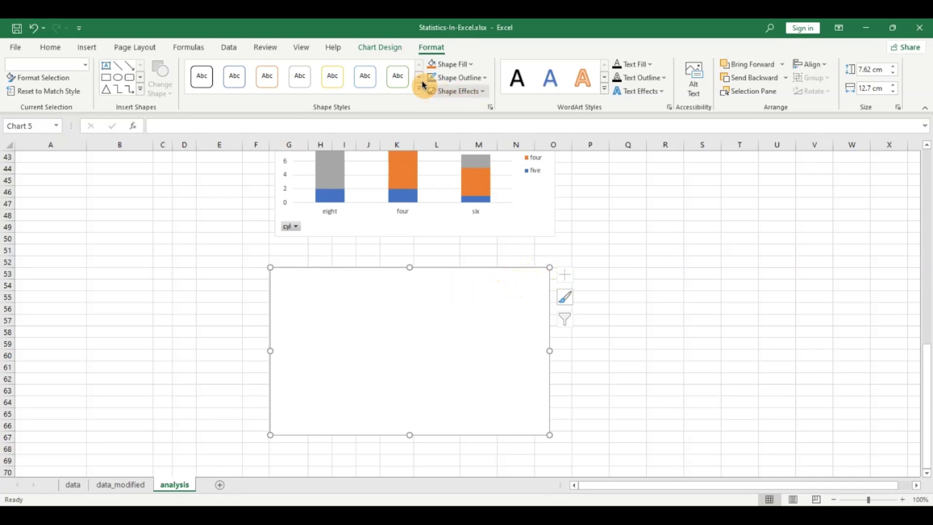
Add a data series to the empty scatter chart with the mpg values data_modified!$B$2:$B$33 as its X values
{"action": "left_click", "coordinate": [388, 51]}
{"action": "left_click", "coordinate": [590, 86]}
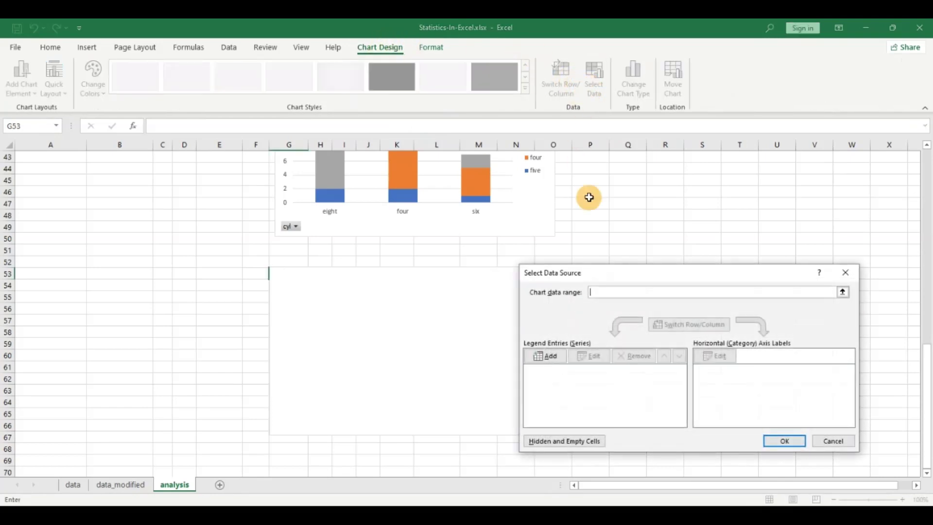
{"action": "left_click", "coordinate": [553, 356]}
{"action": "left_click", "coordinate": [613, 362]}
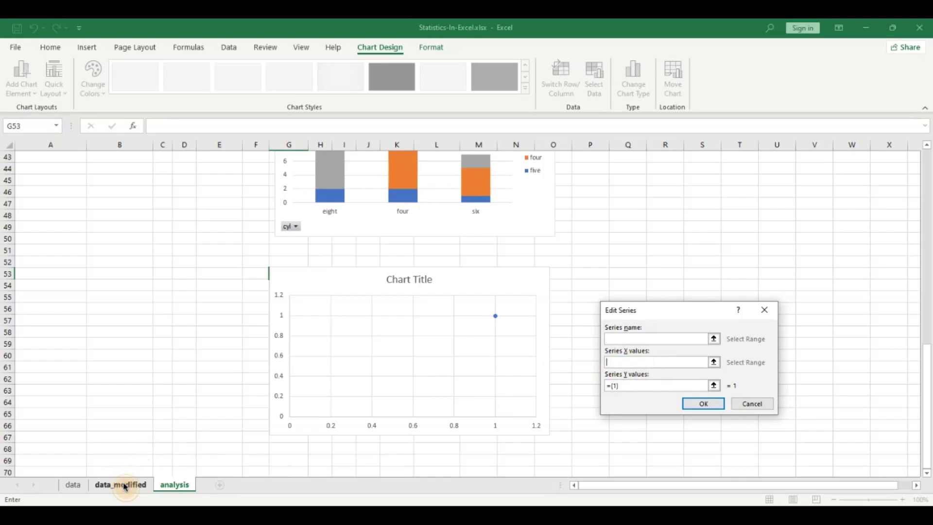
{"action": "left_click", "coordinate": [125, 486]}
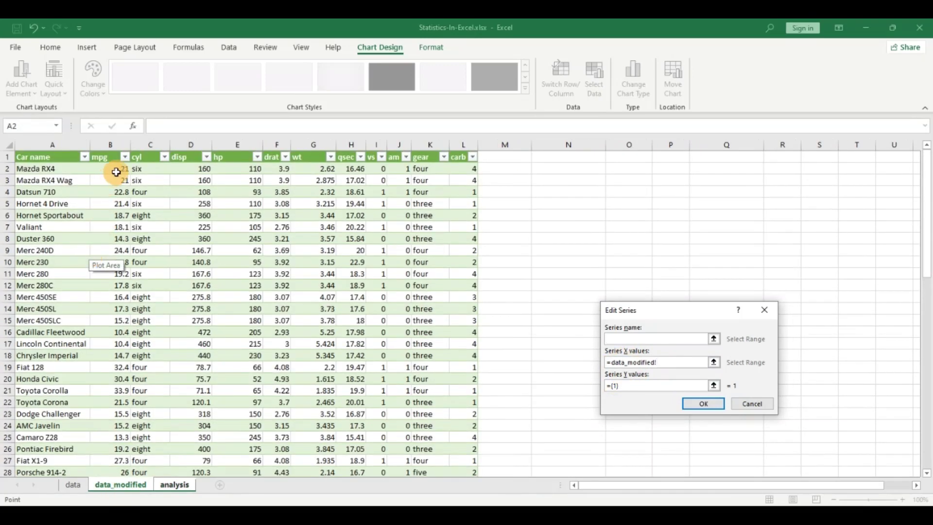
{"action": "left_click", "coordinate": [116, 172]}
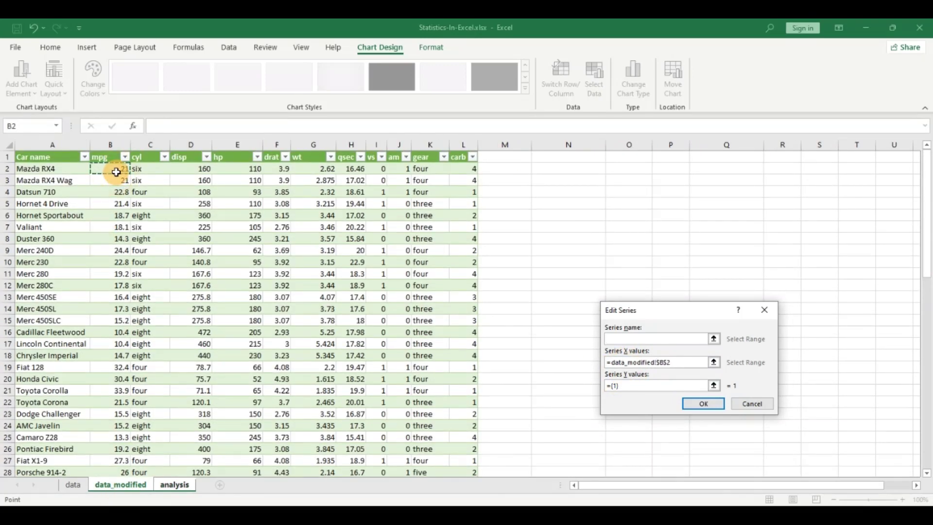
{"action": "key", "text": "ctrl+shift+Down"}
{"action": "scroll", "coordinate": [116, 172], "scroll_direction": "up", "scroll_amount": 2}
{"action": "left_click", "coordinate": [633, 386]}
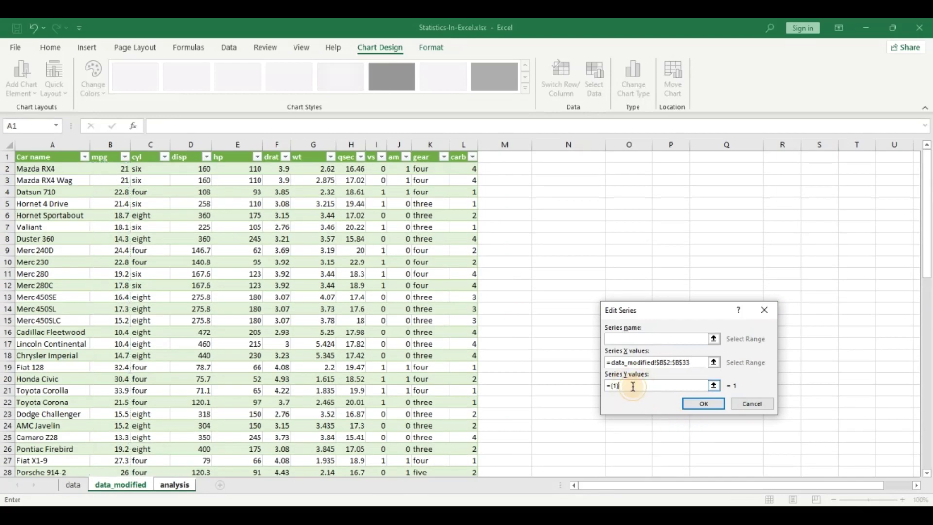
{"action": "scroll", "coordinate": [633, 386], "scroll_direction": "down", "scroll_amount": 1}
{"action": "key", "text": "BackSpace"}
{"action": "scroll", "coordinate": [332, 276], "scroll_direction": "up", "scroll_amount": 1}
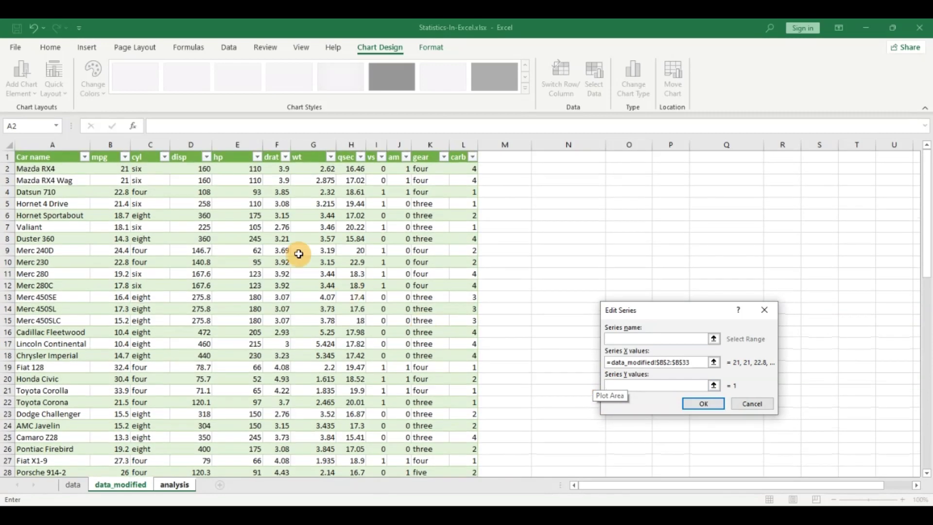
{"action": "left_click", "coordinate": [202, 171]}
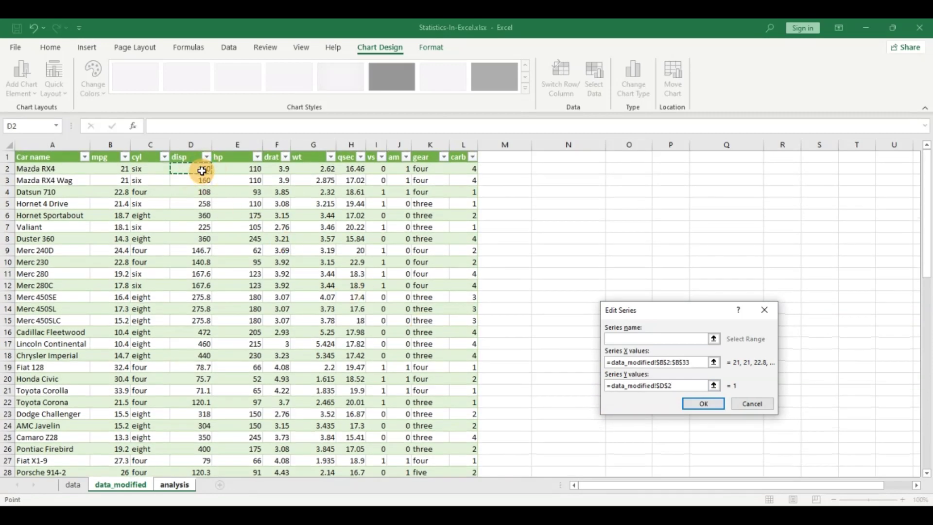
{"action": "key", "text": "ctrl+shift+Down"}
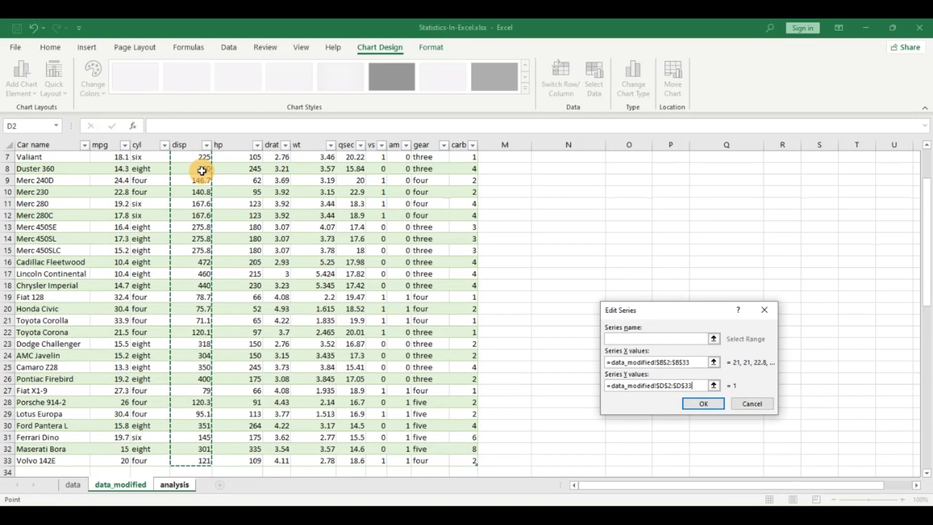
{"action": "key", "text": "shift+Left"}
{"action": "key", "text": "shift+Left"}
{"action": "key", "text": "shift+Left"}
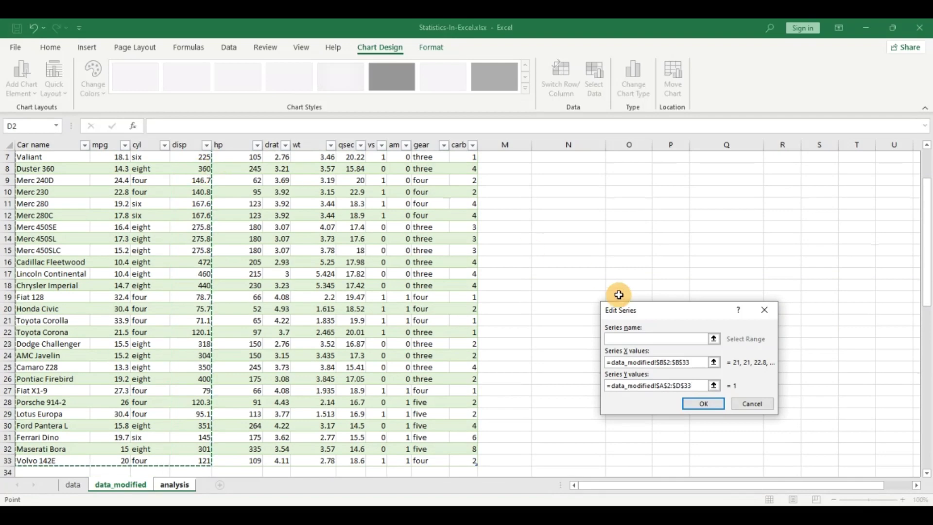
Set the series' Y values to the disp column, data_modified!$D$2:$D$33, and apply the scatter chart's data source
{"action": "left_click_drag", "start_coordinate": [694, 385], "coordinate": [589, 384]}
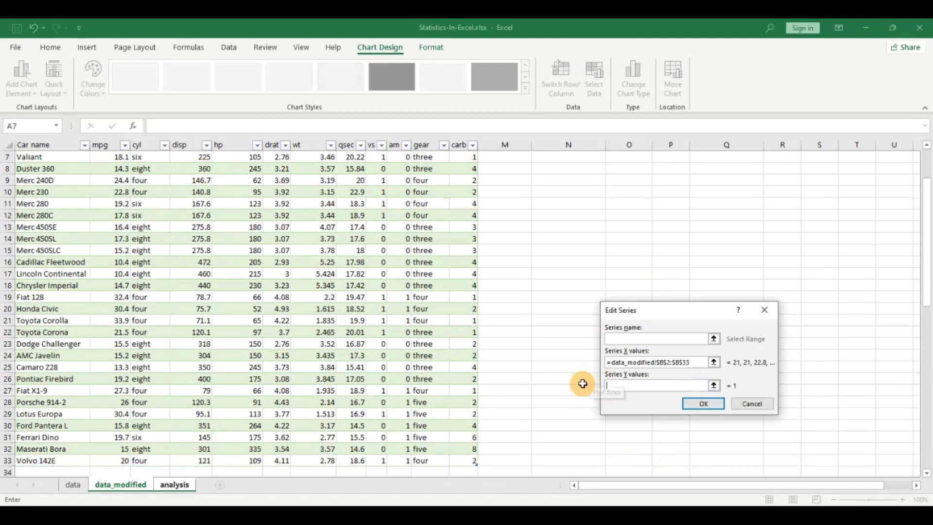
{"action": "scroll", "coordinate": [118, 267], "scroll_direction": "up", "scroll_amount": 2}
{"action": "left_click", "coordinate": [193, 167]}
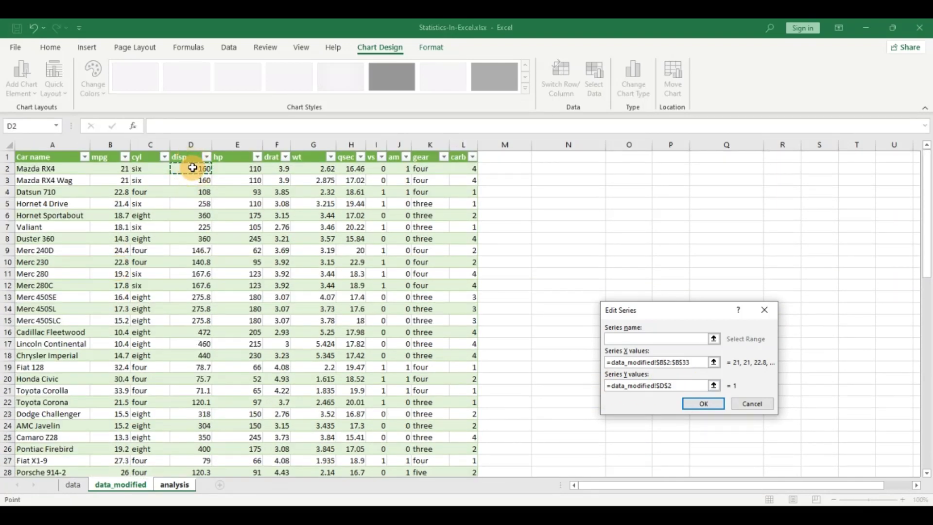
{"action": "key", "text": "ctrl+shift+Down"}
{"action": "left_click", "coordinate": [719, 403]}
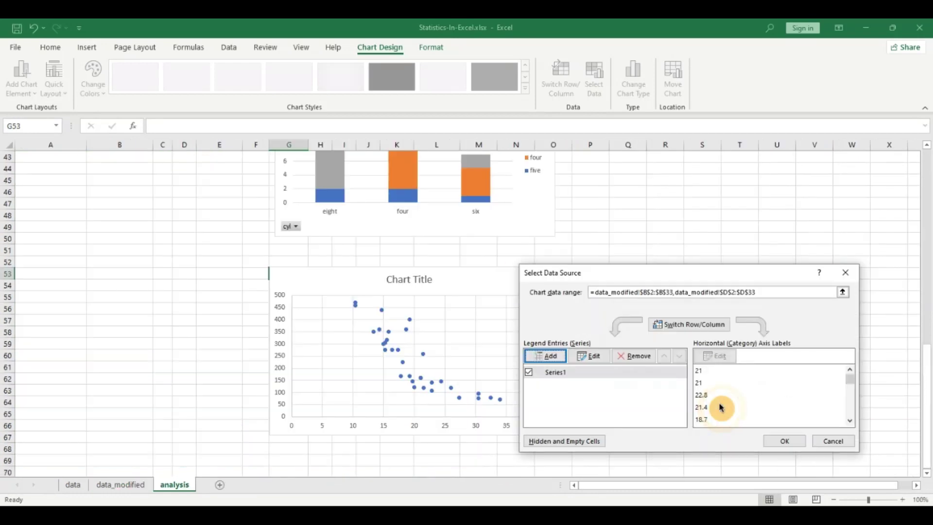
{"action": "left_click", "coordinate": [787, 445]}
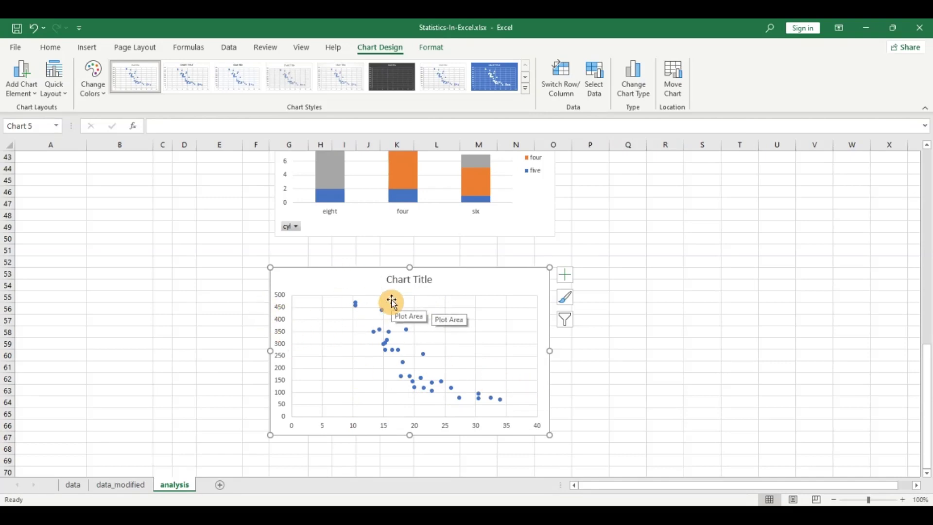
Copy the whole cyl-by-gear PivotTable and paste it at cell A70, below the scatter plot
{"action": "scroll", "coordinate": [393, 302], "scroll_direction": "up", "scroll_amount": 1}
{"action": "scroll", "coordinate": [393, 303], "scroll_direction": "down", "scroll_amount": 2}
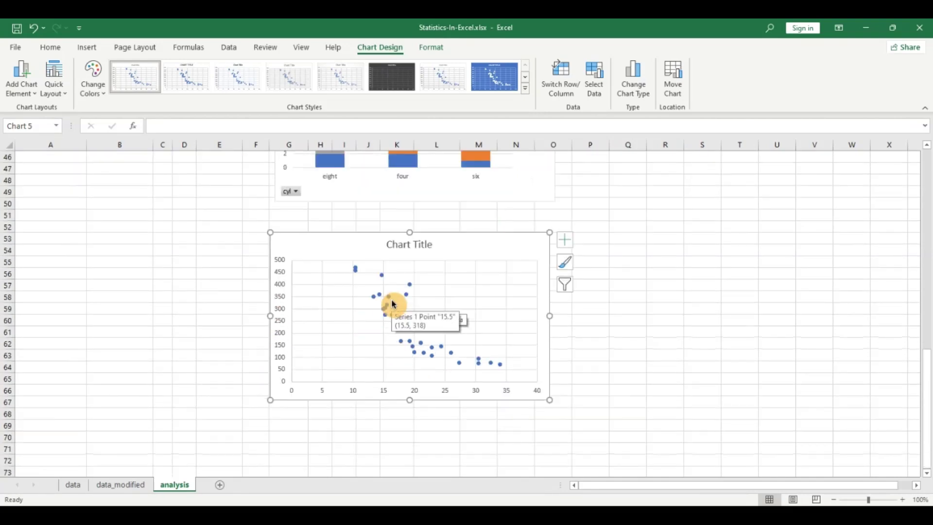
{"action": "scroll", "coordinate": [393, 302], "scroll_direction": "up", "scroll_amount": 4}
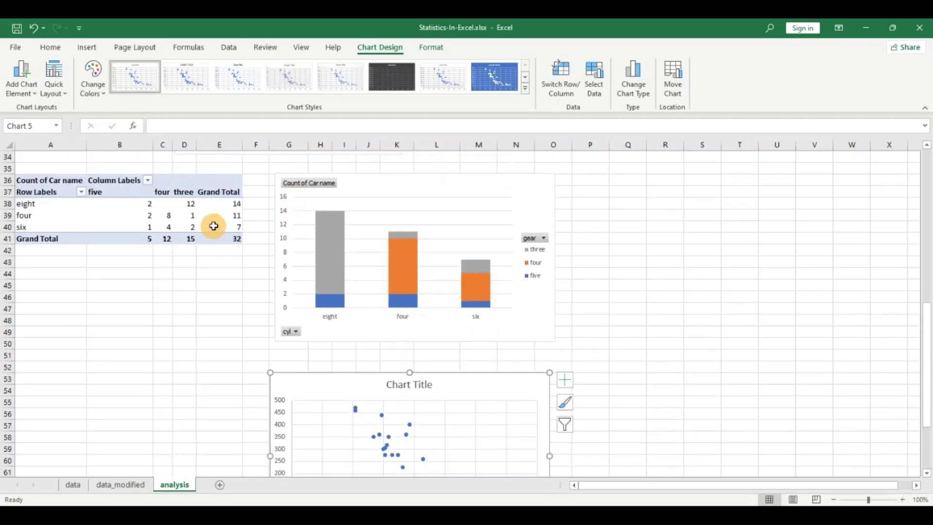
{"action": "left_click", "coordinate": [66, 188]}
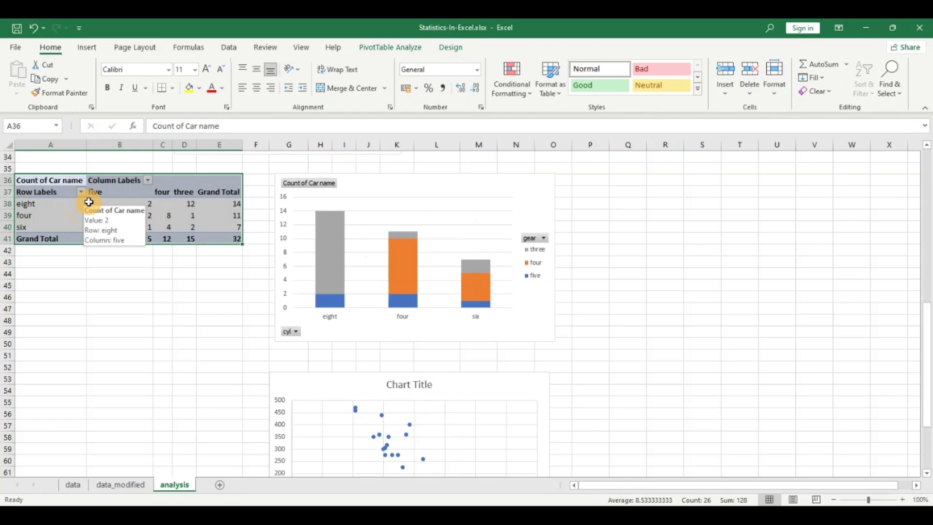
{"action": "key", "text": "ctrl+c"}
{"action": "scroll", "coordinate": [90, 204], "scroll_direction": "down", "scroll_amount": 7}
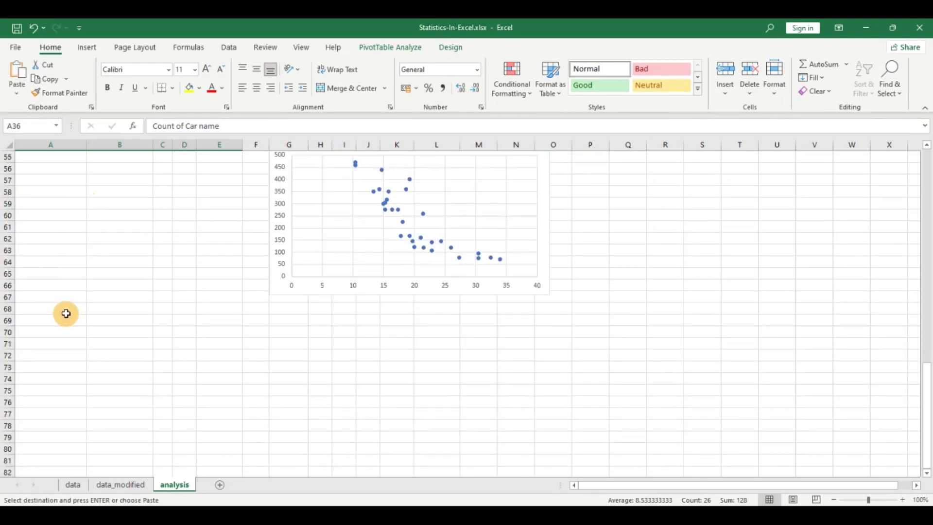
{"action": "left_click", "coordinate": [58, 331]}
{"action": "key", "text": "ctrl+v"}
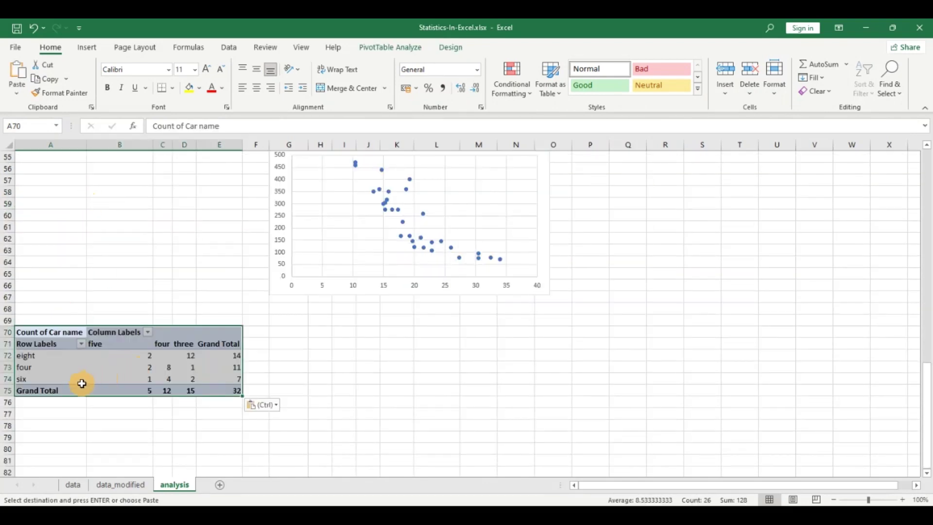
Show the field list of the copied PivotTable and add carb to its rows beneath cyl
{"action": "left_click_drag", "start_coordinate": [85, 382], "coordinate": [55, 371]}
{"action": "right_click", "coordinate": [55, 371]}
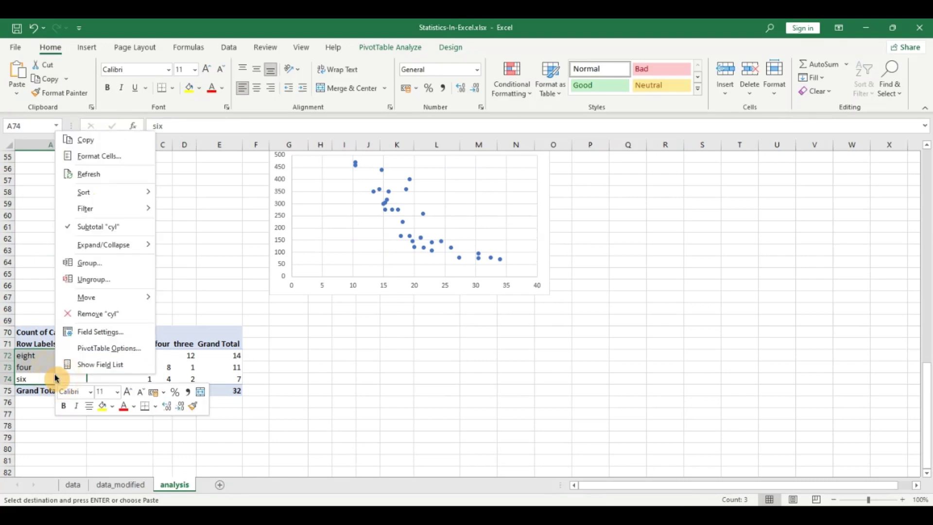
{"action": "left_click", "coordinate": [83, 365]}
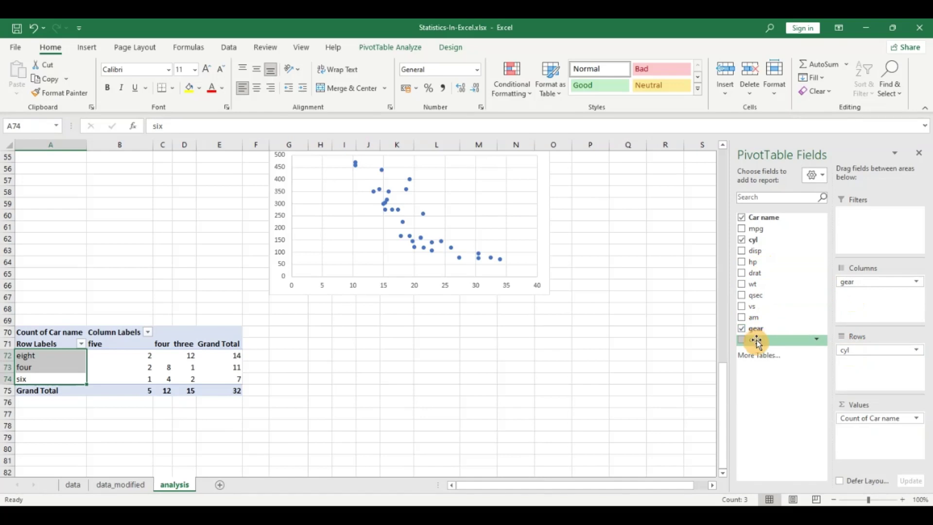
{"action": "left_click_drag", "start_coordinate": [747, 343], "coordinate": [851, 370]}
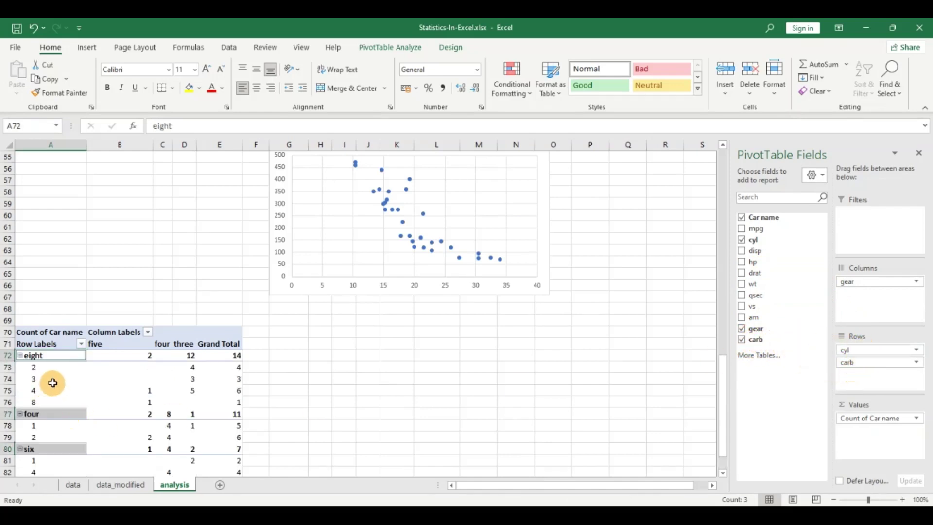
Insert a Stacked Column PivotChart from the cyl, carb and gear PivotTable and place it beside the table at row 70
{"action": "left_click", "coordinate": [53, 383]}
{"action": "left_click", "coordinate": [90, 47]}
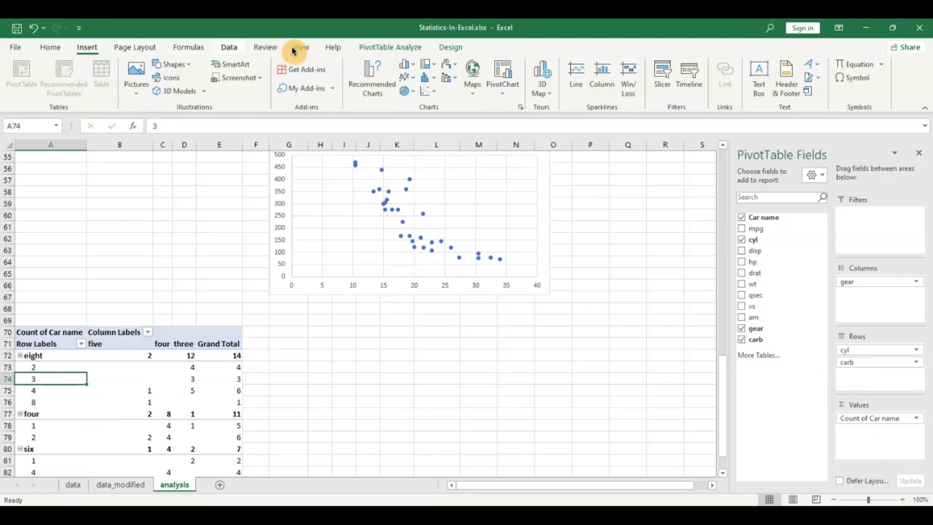
{"action": "left_click", "coordinate": [508, 91]}
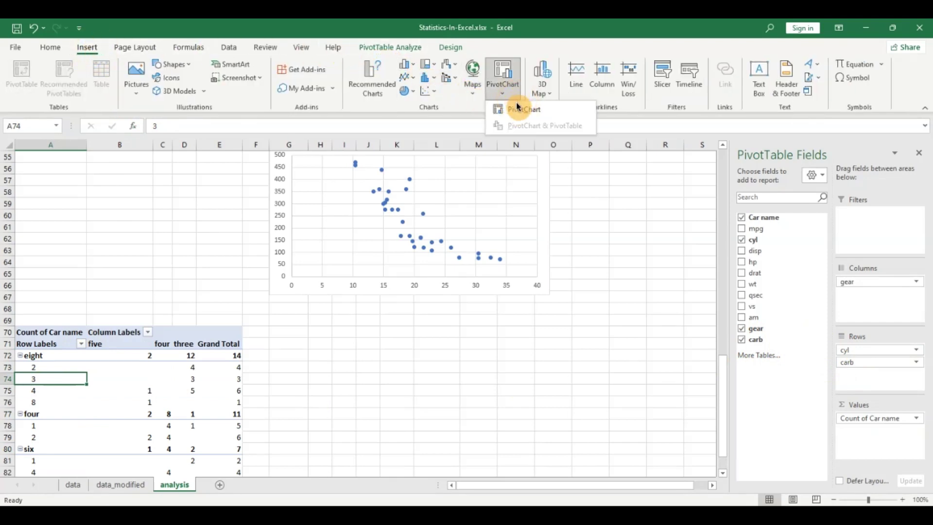
{"action": "left_click", "coordinate": [517, 110]}
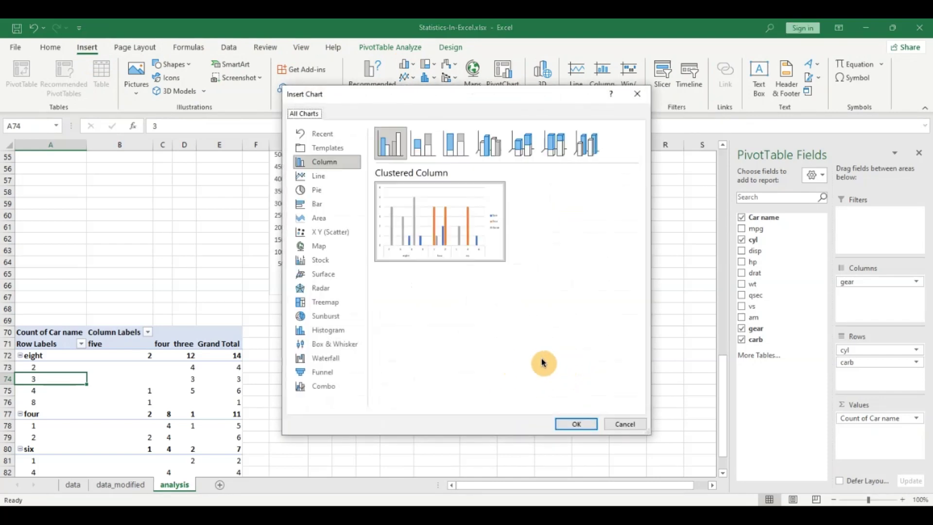
{"action": "left_click", "coordinate": [422, 158]}
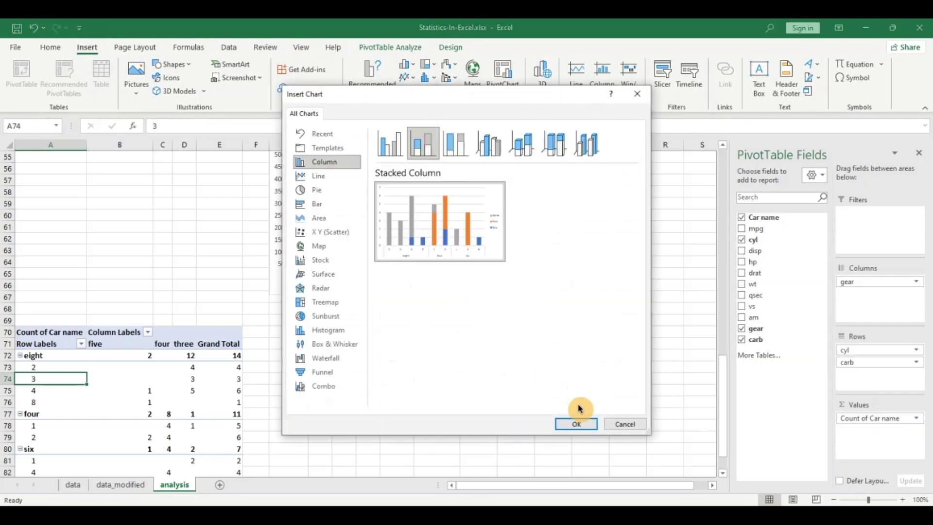
{"action": "left_click", "coordinate": [587, 424]}
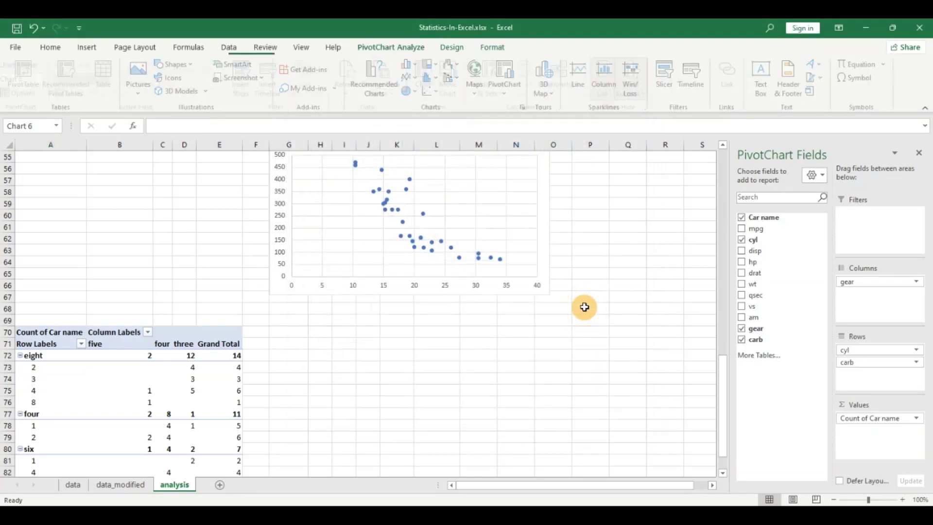
{"action": "left_click_drag", "start_coordinate": [413, 257], "coordinate": [476, 269]}
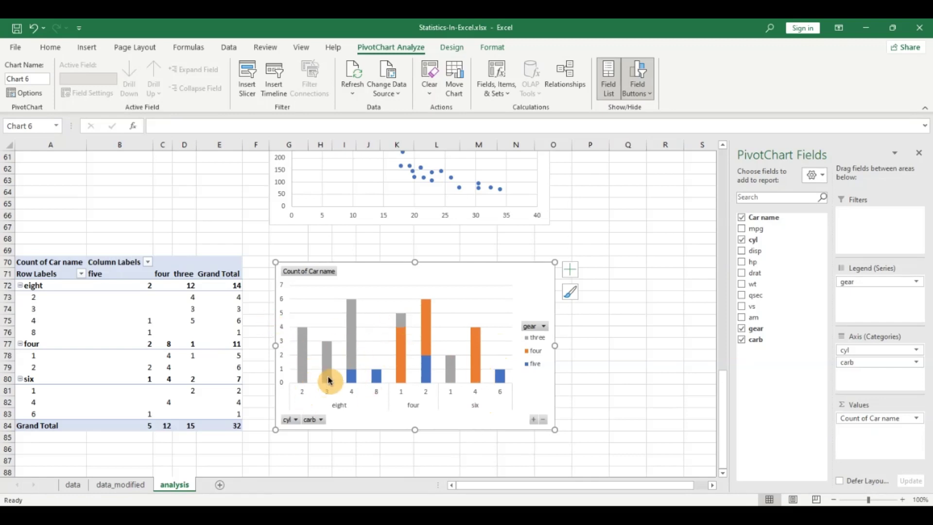
Examine how gear splits each carb column within the cyl groups, and compare this chart with the mpg-disp scatter plot
{"action": "mouse_move", "coordinate": [358, 356]}
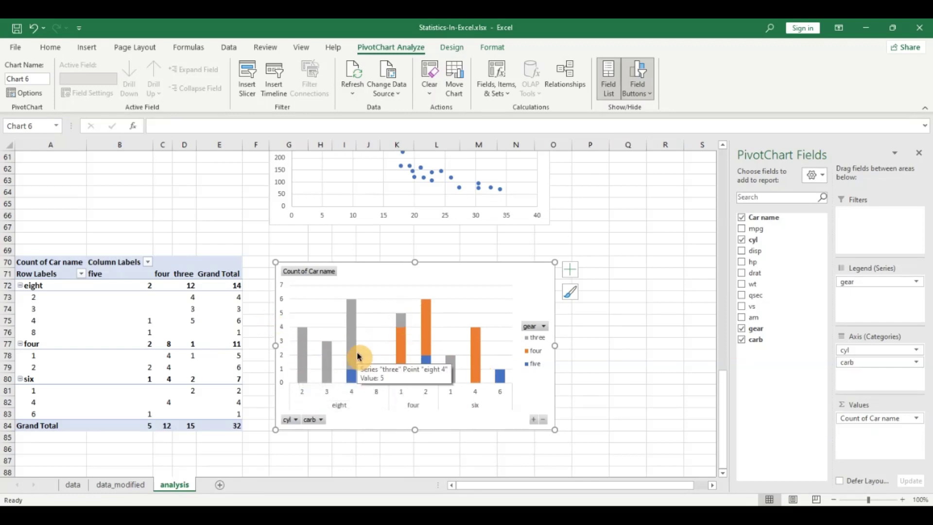
{"action": "mouse_move", "coordinate": [425, 307]}
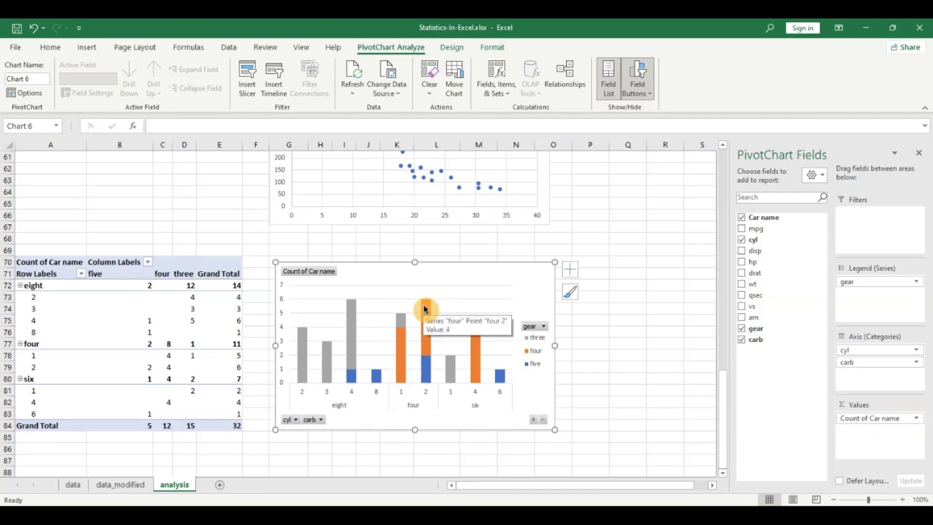
{"action": "scroll", "coordinate": [424, 308], "scroll_direction": "down", "scroll_amount": 1}
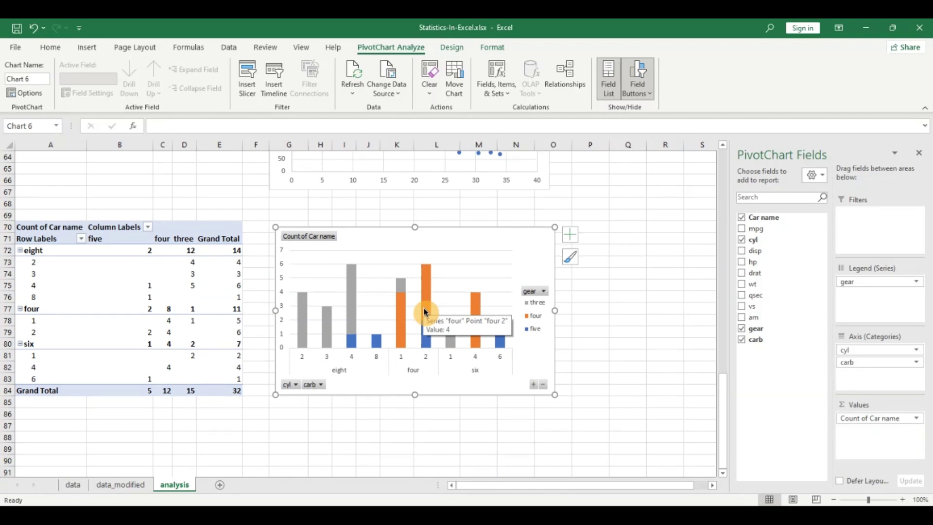
{"action": "scroll", "coordinate": [425, 311], "scroll_direction": "up", "scroll_amount": 3}
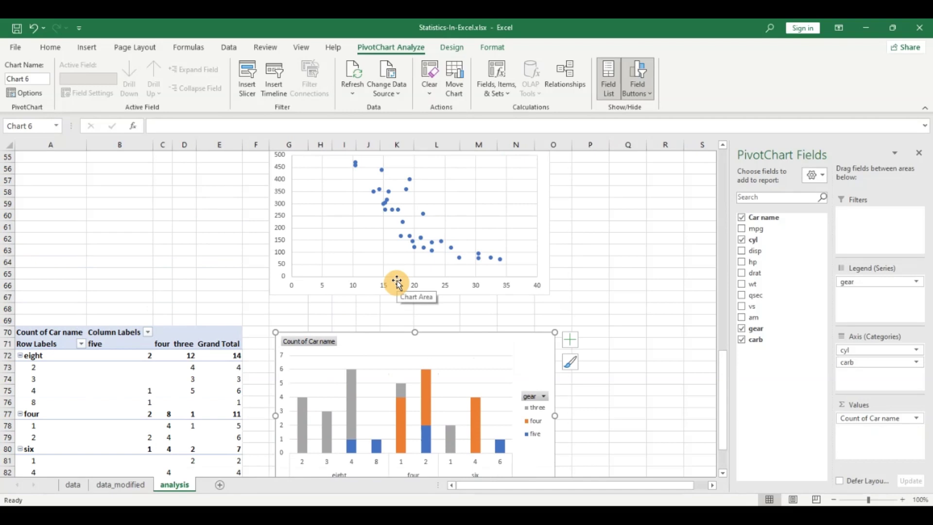
{"action": "scroll", "coordinate": [397, 282], "scroll_direction": "down", "scroll_amount": 5}
{"action": "scroll", "coordinate": [398, 284], "scroll_direction": "up", "scroll_amount": 2}
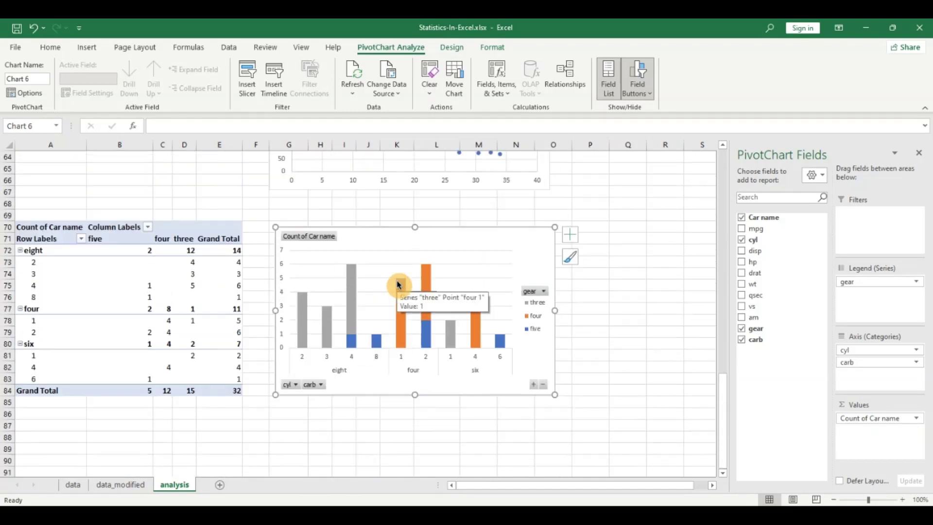
{"action": "scroll", "coordinate": [398, 284], "scroll_direction": "up", "scroll_amount": 6}
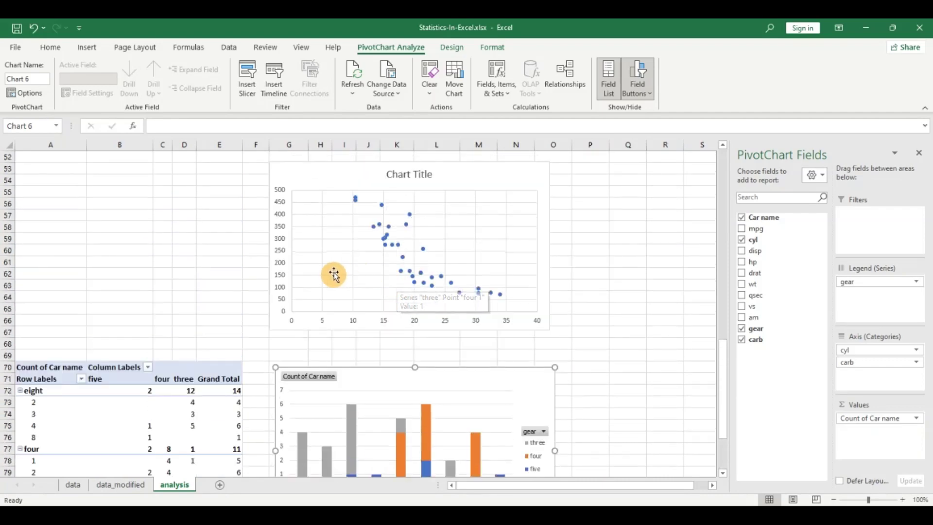
{"action": "left_click", "coordinate": [431, 252]}
{"action": "scroll", "coordinate": [97, 292], "scroll_direction": "up", "scroll_amount": 3}
{"action": "scroll", "coordinate": [402, 304], "scroll_direction": "down", "scroll_amount": 4}
{"action": "scroll", "coordinate": [440, 303], "scroll_direction": "down", "scroll_amount": 7}
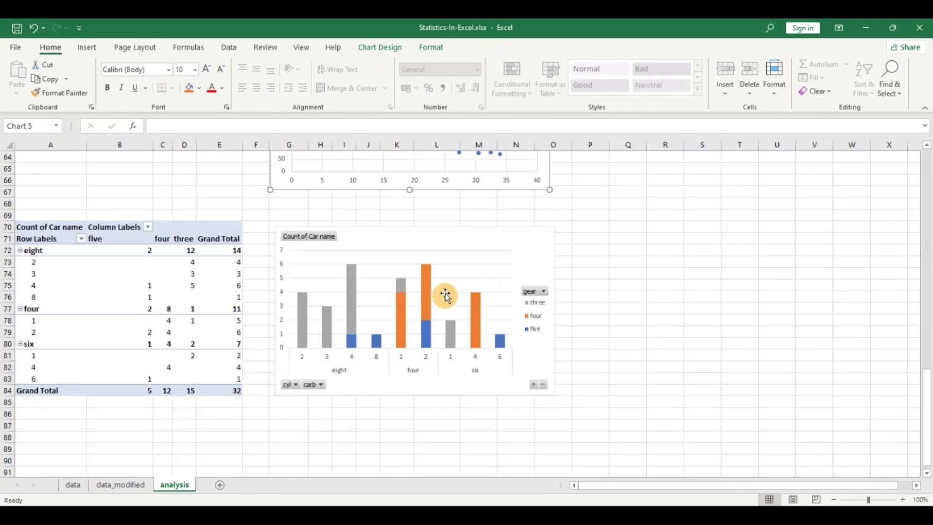
Insert an empty Scatter chart on the analysis sheet and place it below the cyl-carb-gear chart, starting at row 87
{"action": "left_click", "coordinate": [301, 365]}
{"action": "left_click", "coordinate": [186, 43]}
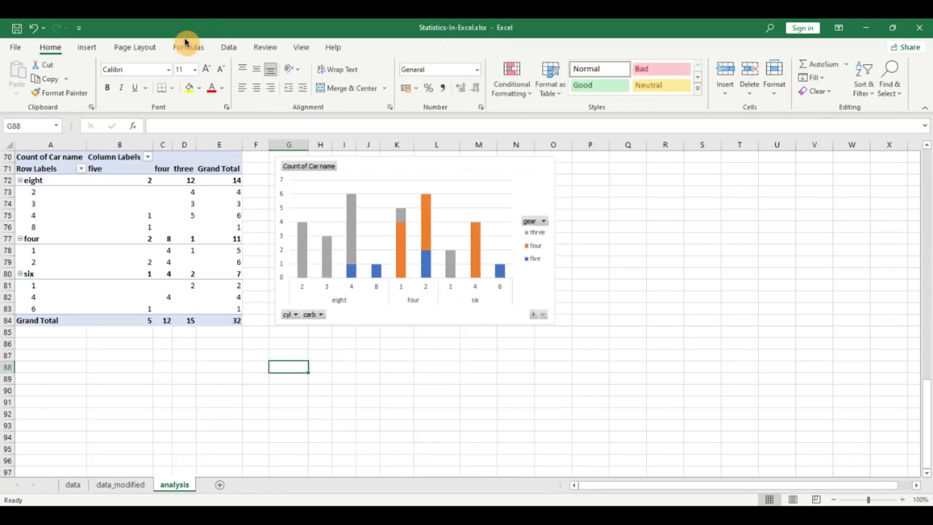
{"action": "left_click", "coordinate": [88, 47]}
{"action": "scroll", "coordinate": [540, 348], "scroll_direction": "up", "scroll_amount": 6}
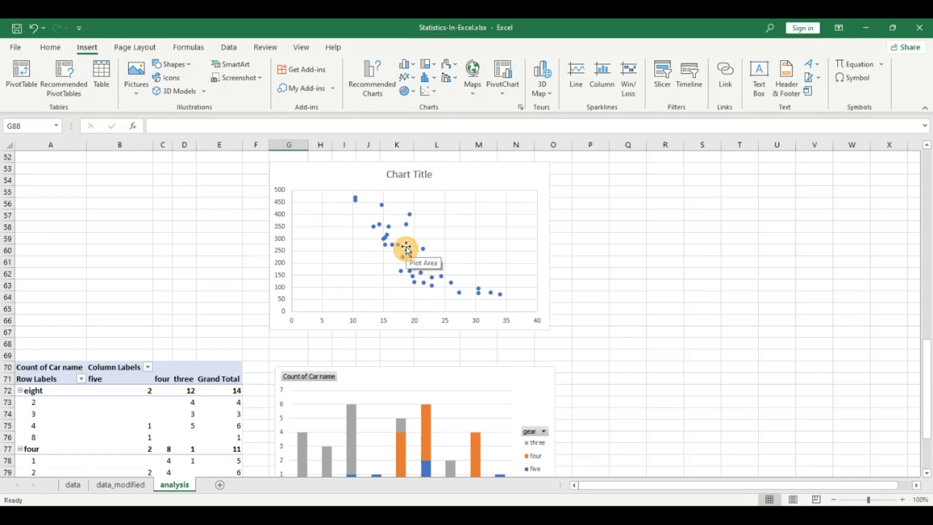
{"action": "scroll", "coordinate": [406, 248], "scroll_direction": "down", "scroll_amount": 7}
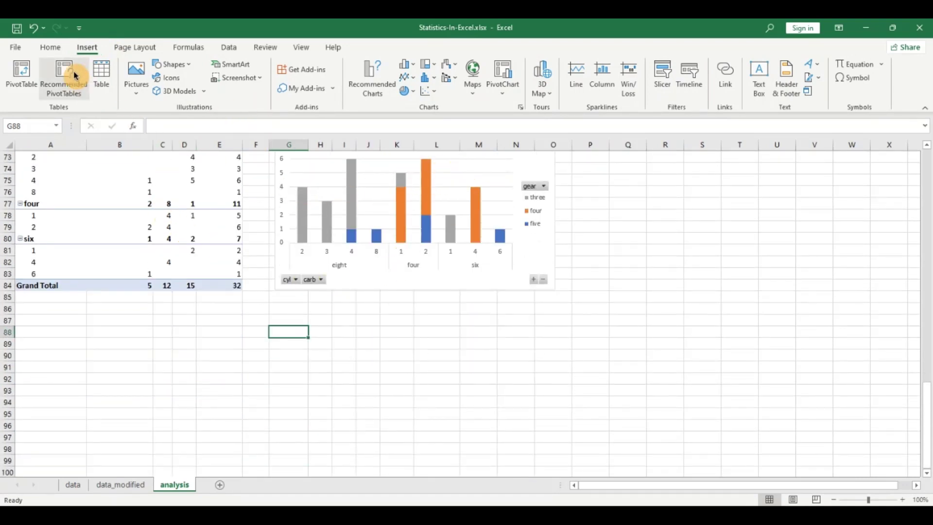
{"action": "left_click", "coordinate": [438, 93]}
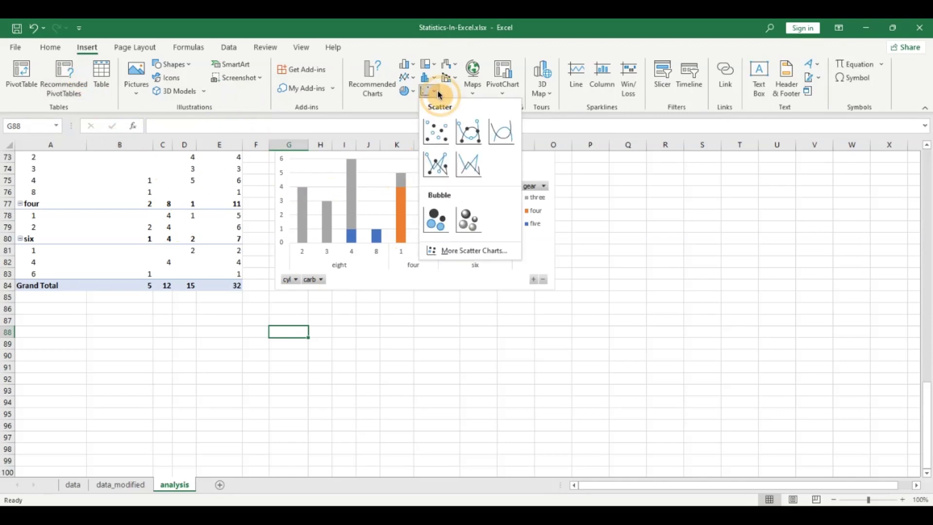
{"action": "left_click", "coordinate": [436, 131]}
{"action": "left_click_drag", "start_coordinate": [514, 251], "coordinate": [458, 339]}
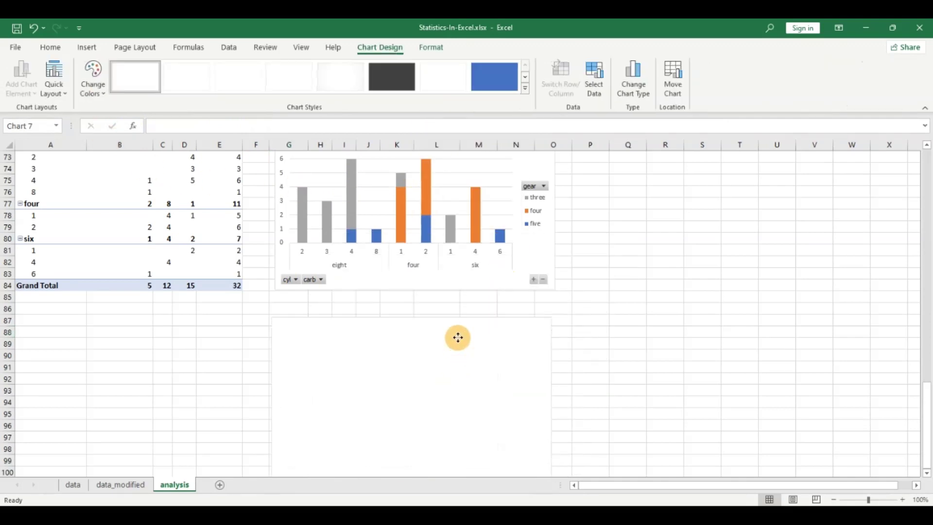
Add a data series to the empty scatter chart with the mpg data in data_modified B2:B33 as X values
{"action": "left_click", "coordinate": [591, 89]}
{"action": "left_click", "coordinate": [554, 361]}
{"action": "left_click", "coordinate": [653, 362]}
{"action": "left_click", "coordinate": [130, 483]}
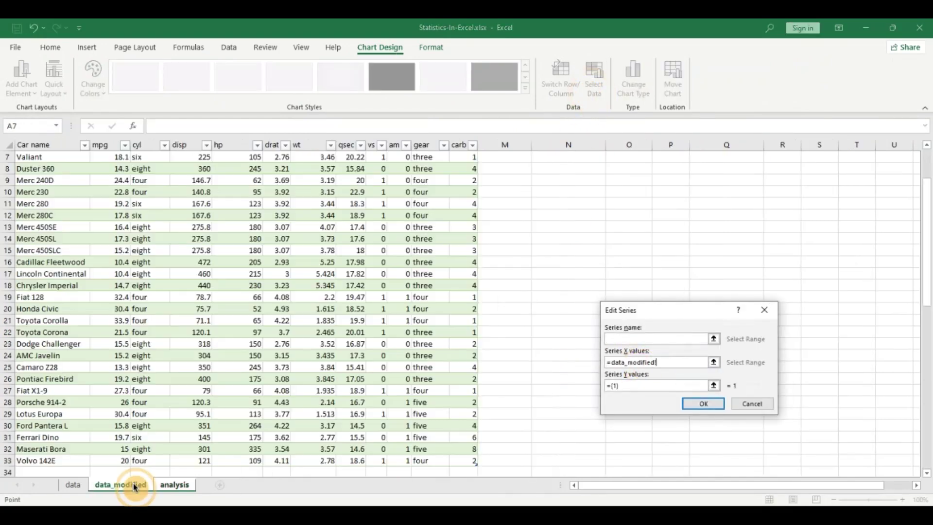
{"action": "scroll", "coordinate": [117, 175], "scroll_direction": "up", "scroll_amount": 2}
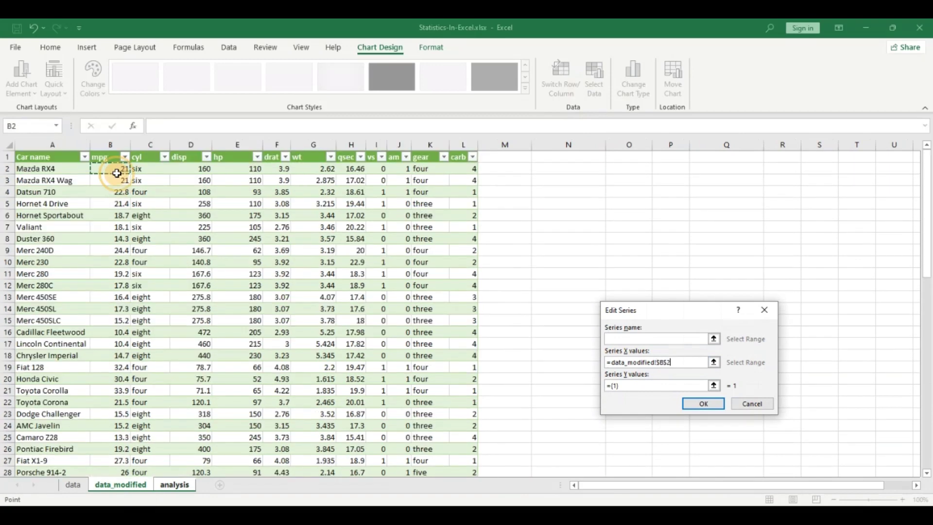
{"action": "key", "text": "ctrl+shift+Down"}
{"action": "scroll", "coordinate": [131, 180], "scroll_direction": "up", "scroll_amount": 2}
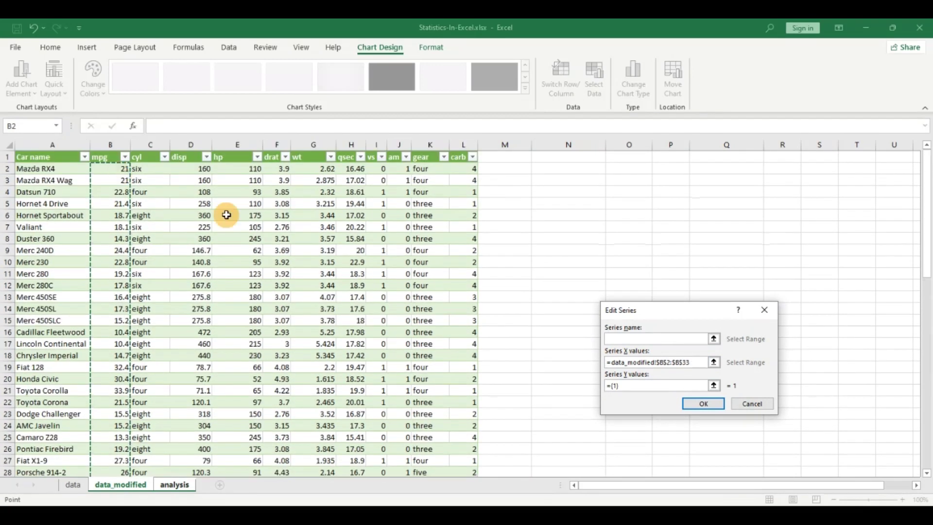
Set the series Y values to the disp data in data_modified D2:D33 and accept the series
{"action": "left_click", "coordinate": [628, 389]}
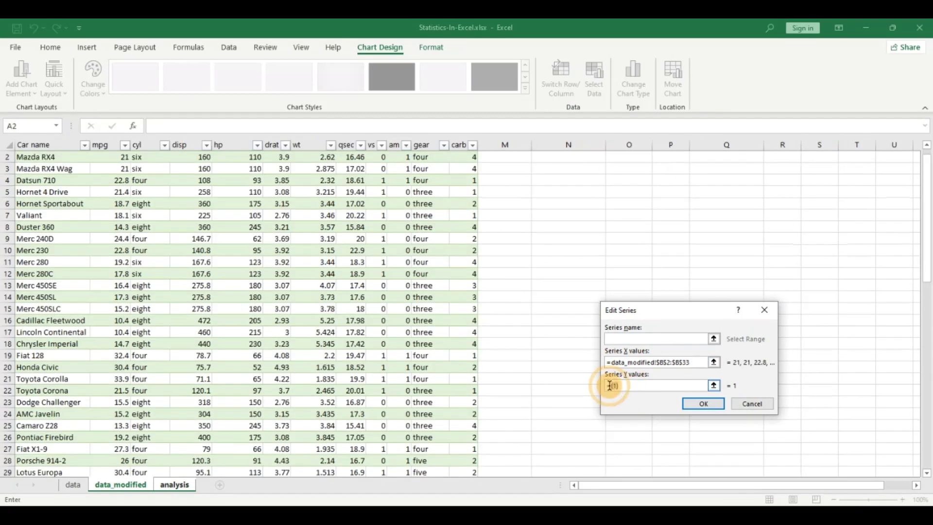
{"action": "scroll", "coordinate": [205, 204], "scroll_direction": "up", "scroll_amount": 1}
{"action": "left_click", "coordinate": [191, 169]}
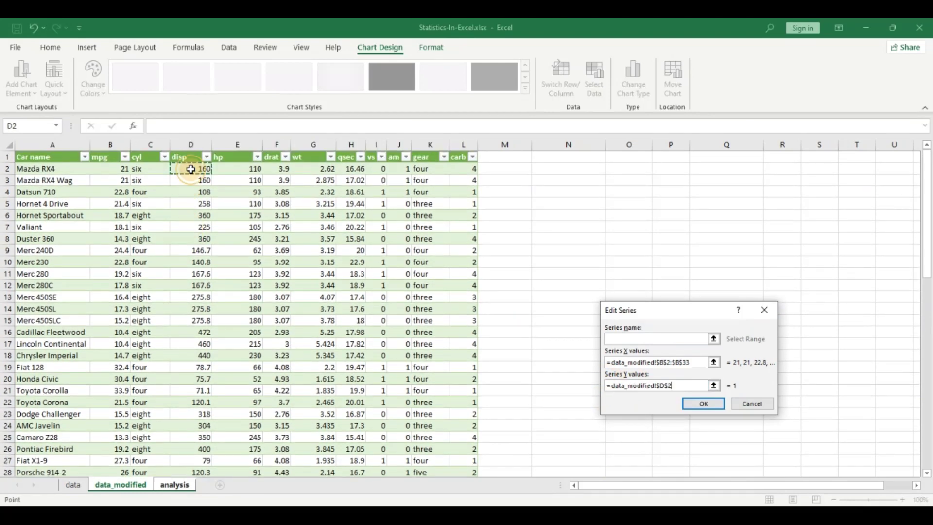
{"action": "key", "text": "ctrl+shift+Down"}
{"action": "left_click", "coordinate": [703, 406]}
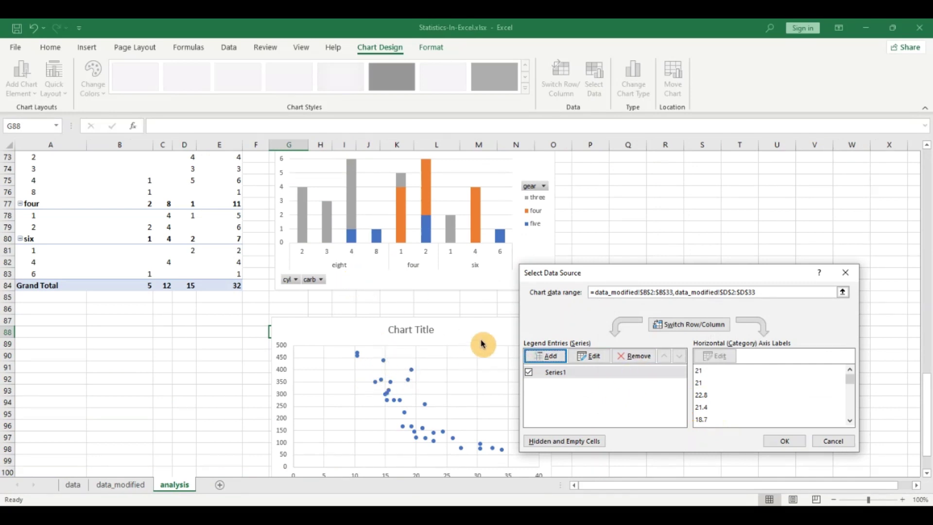
Add a second series to the scatter chart, again with the mpg data in data_modified B2:B33 as X values
{"action": "left_click", "coordinate": [551, 360]}
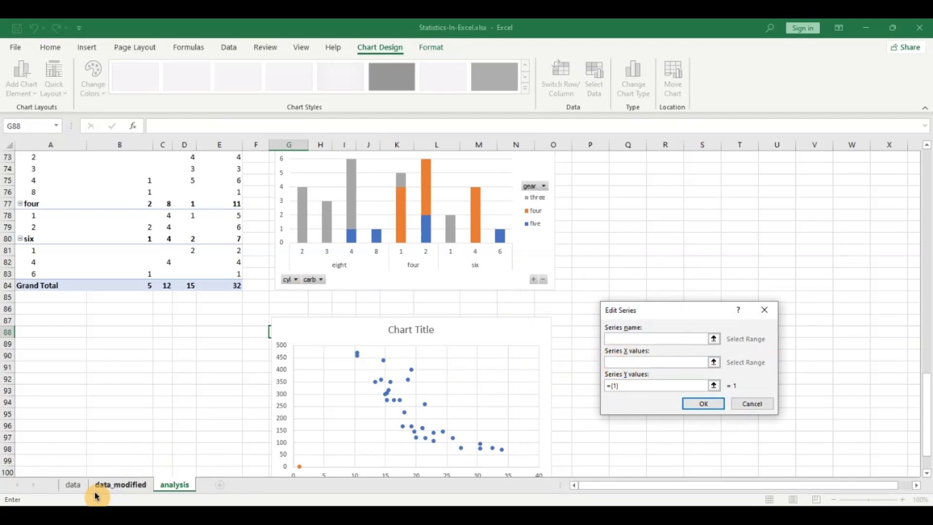
{"action": "left_click", "coordinate": [121, 485]}
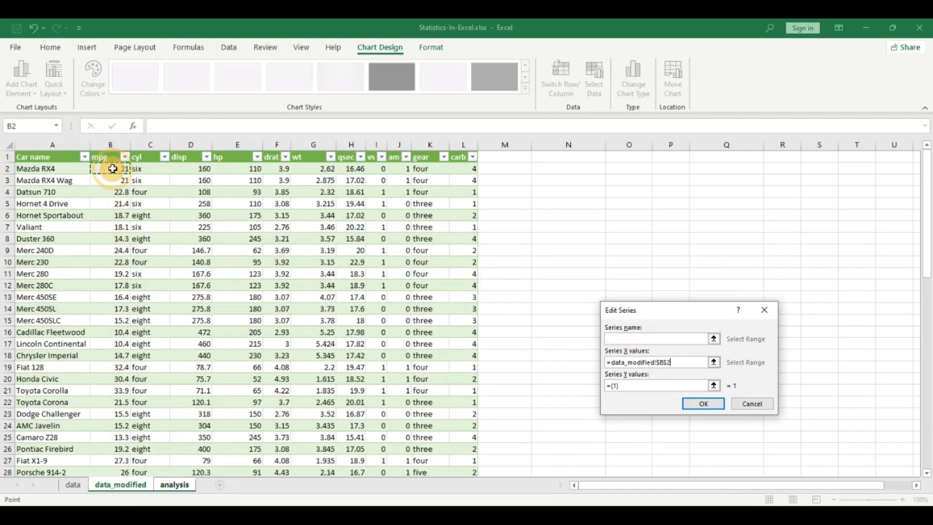
{"action": "scroll", "coordinate": [113, 178], "scroll_direction": "down", "scroll_amount": 2}
{"action": "scroll", "coordinate": [112, 177], "scroll_direction": "up", "scroll_amount": 2}
{"action": "left_click", "coordinate": [238, 169]}
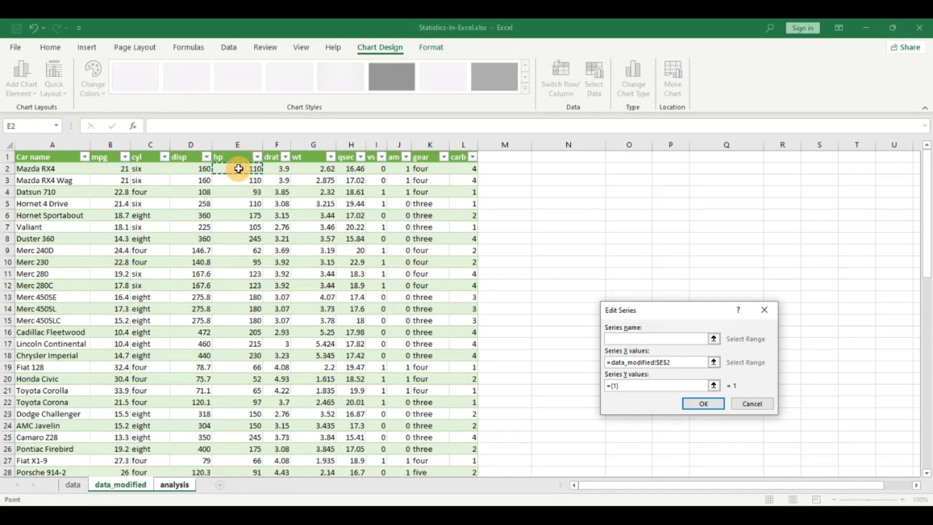
{"action": "left_click_drag", "start_coordinate": [673, 362], "coordinate": [597, 362]}
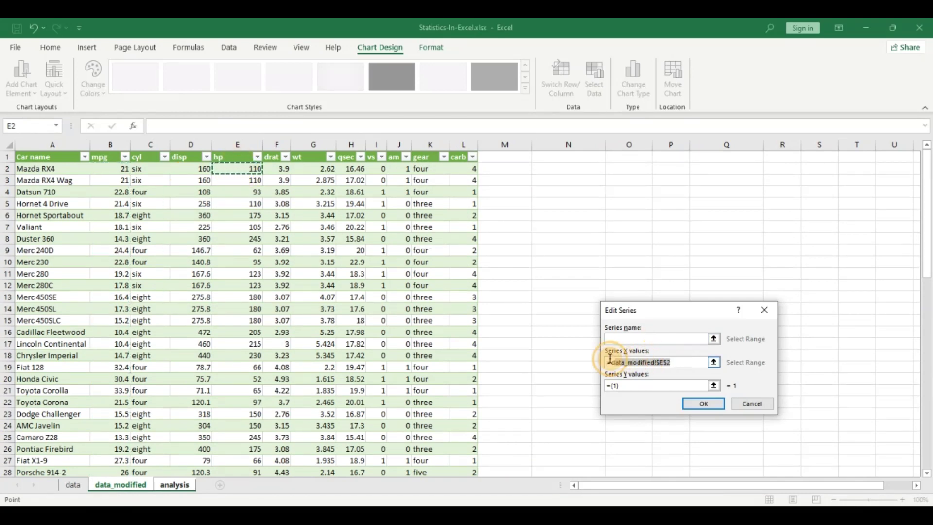
{"action": "left_click", "coordinate": [122, 171]}
{"action": "key", "text": "ctrl+shift+Down"}
{"action": "scroll", "coordinate": [396, 285], "scroll_direction": "up", "scroll_amount": 3}
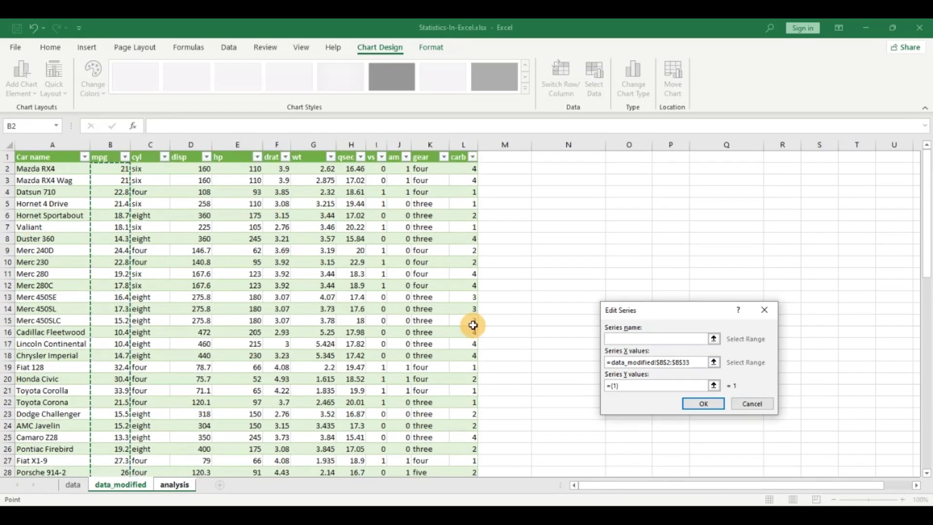
Set the second series' Y values to the hp data in data_modified E2:E33 and apply the chart's data source
{"action": "left_click", "coordinate": [629, 393]}
{"action": "key", "text": "BackSpace"}
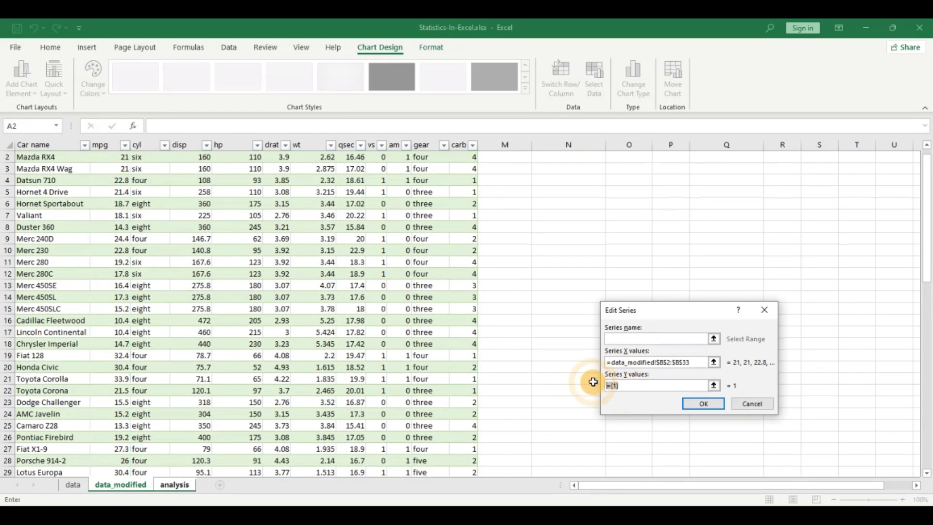
{"action": "left_click", "coordinate": [239, 169]}
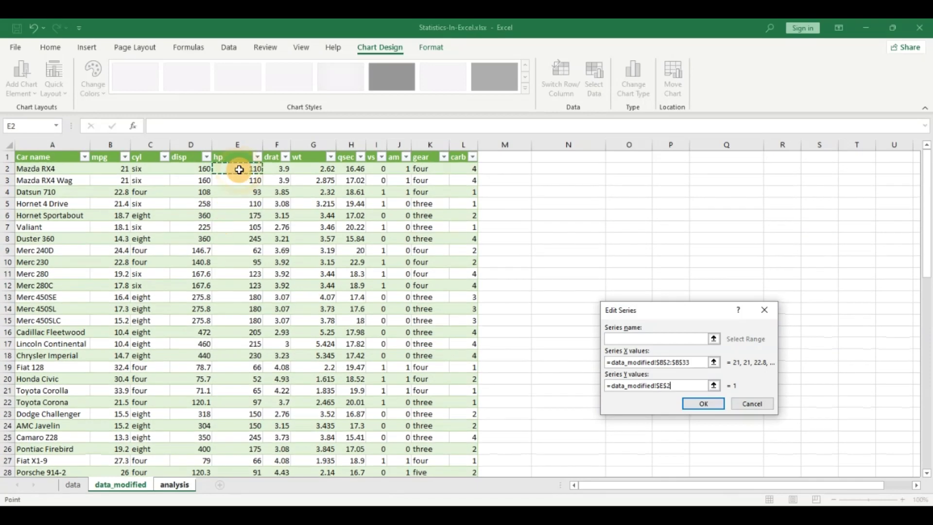
{"action": "key", "text": "ctrl+shift+Down"}
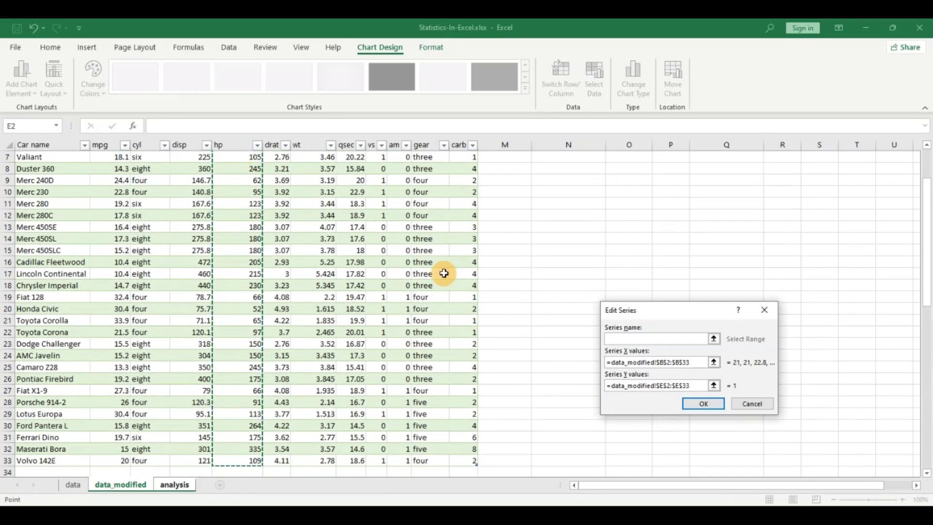
{"action": "left_click", "coordinate": [701, 404]}
{"action": "left_click", "coordinate": [775, 439]}
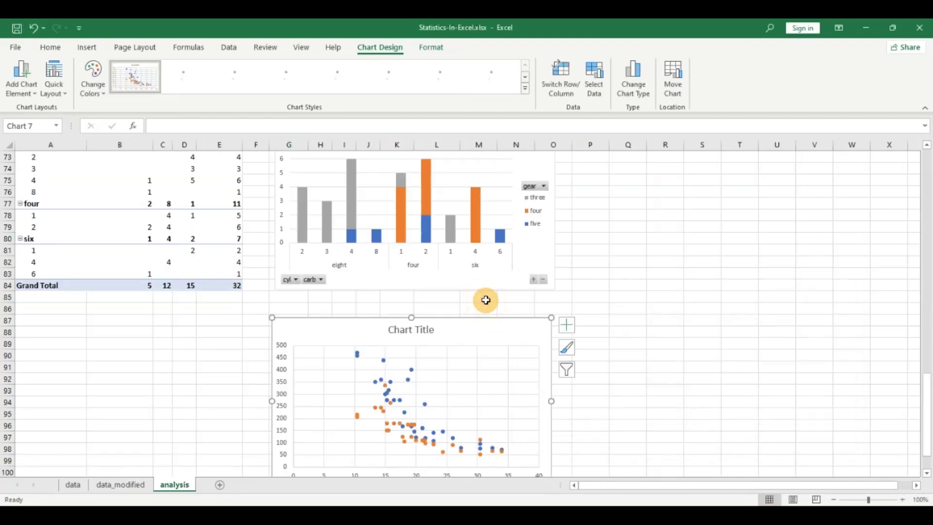
Compare the two series on the scatter chart with the disp and hp columns in data_modified
{"action": "scroll", "coordinate": [481, 301], "scroll_direction": "down", "scroll_amount": 3}
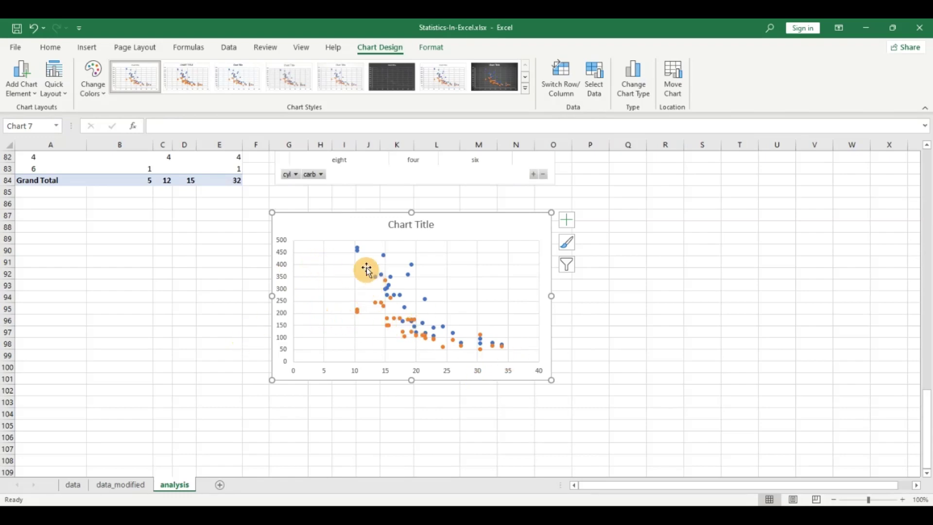
{"action": "left_click", "coordinate": [133, 485]}
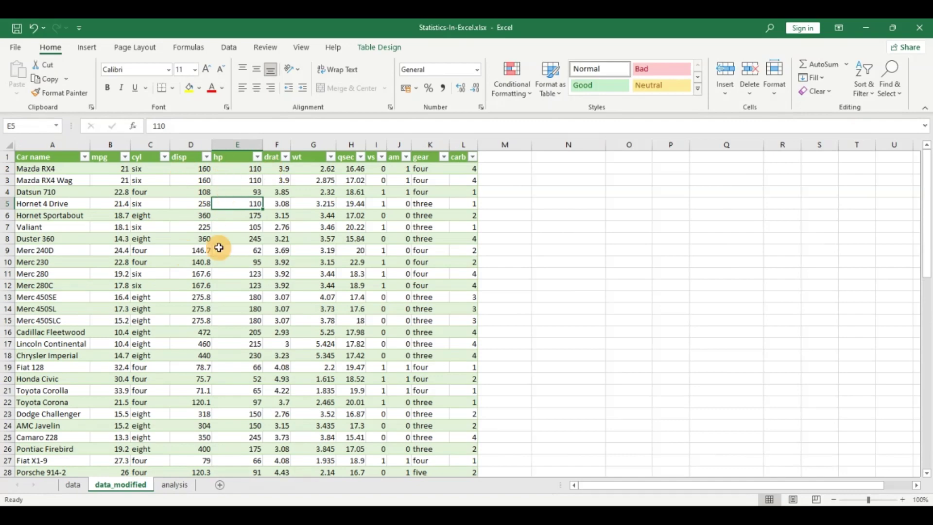
{"action": "left_click", "coordinate": [184, 493]}
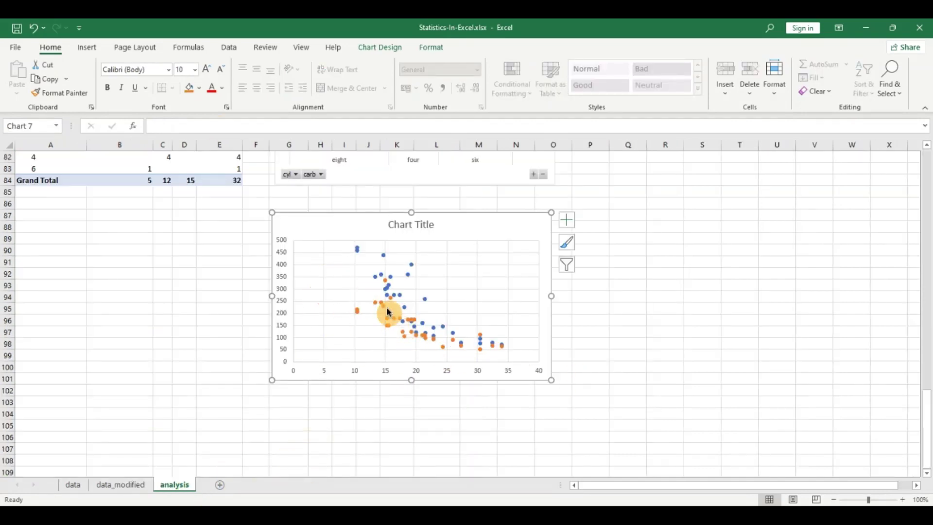
{"action": "left_click", "coordinate": [125, 486]}
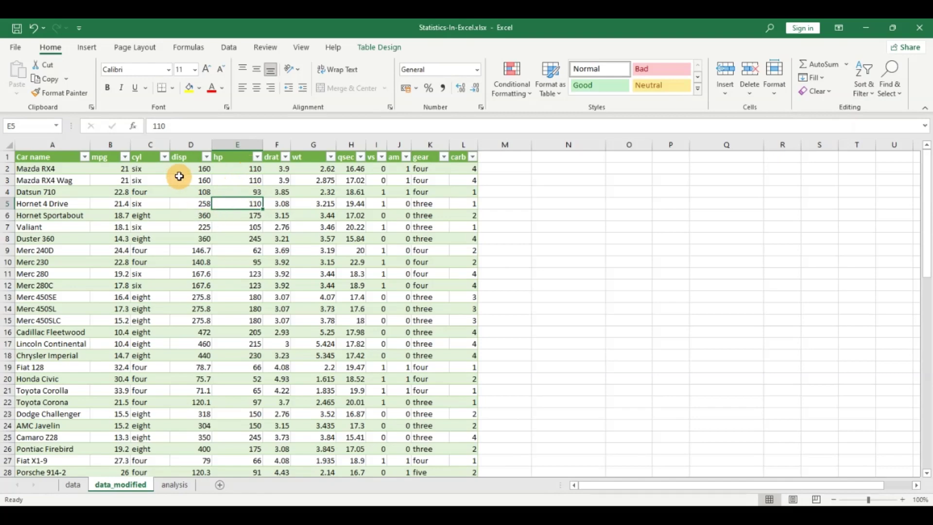
{"action": "left_click", "coordinate": [176, 485]}
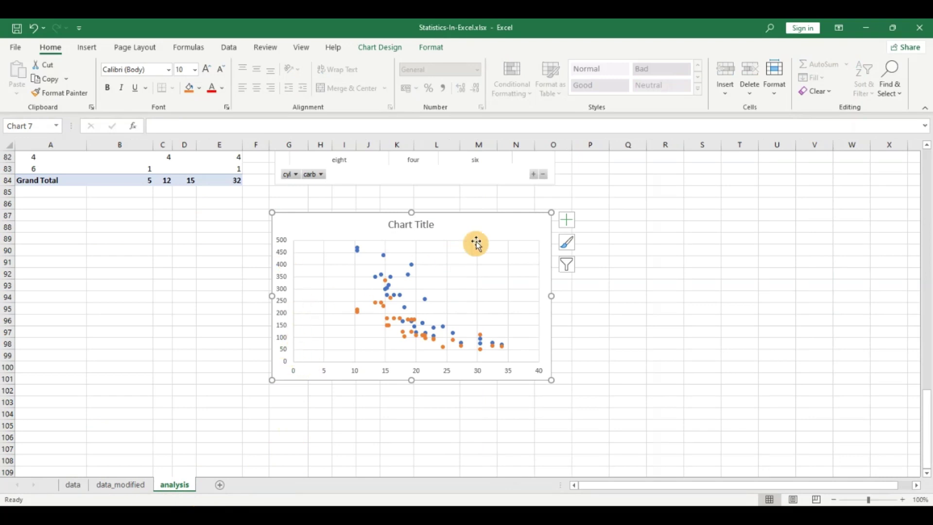
Change the mpg-disp-hp scatter chart to a custom Combo type with Series1 as Scatter on the primary axis
{"action": "left_click", "coordinate": [462, 264]}
{"action": "left_click", "coordinate": [383, 49]}
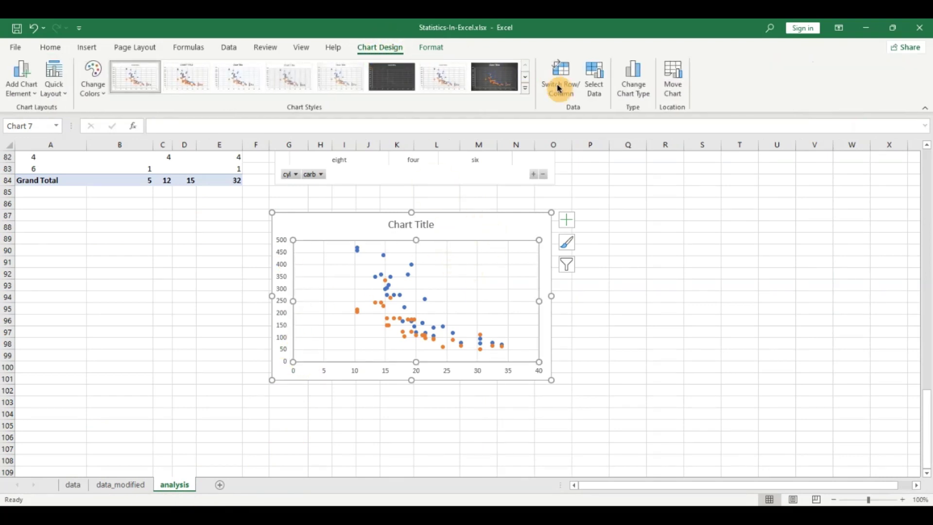
{"action": "left_click", "coordinate": [626, 103]}
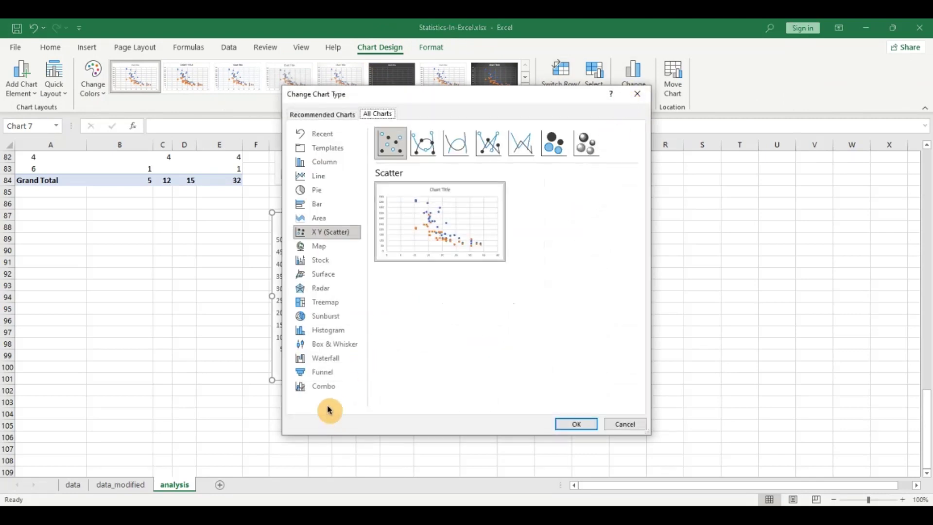
{"action": "left_click", "coordinate": [323, 387]}
{"action": "left_click_drag", "start_coordinate": [516, 95], "coordinate": [629, 123]}
{"action": "left_click", "coordinate": [688, 377]}
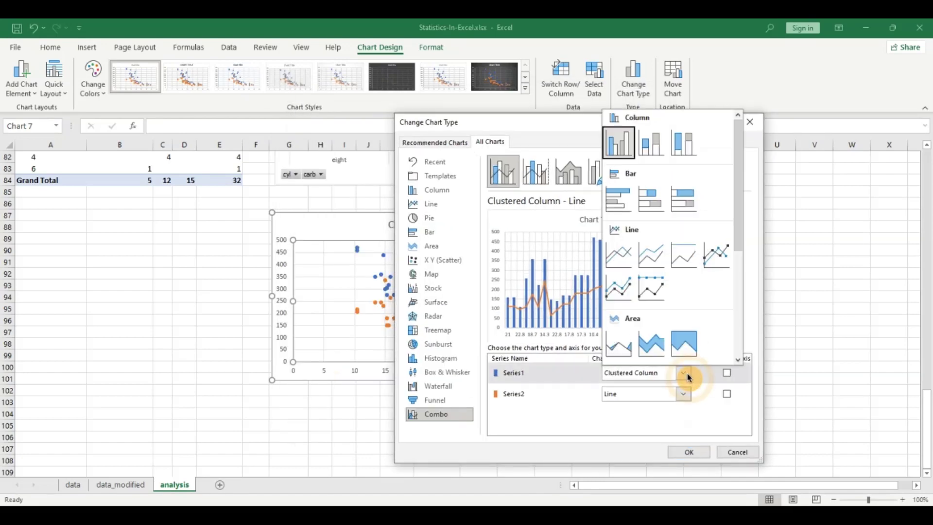
{"action": "left_click_drag", "start_coordinate": [741, 215], "coordinate": [733, 316]}
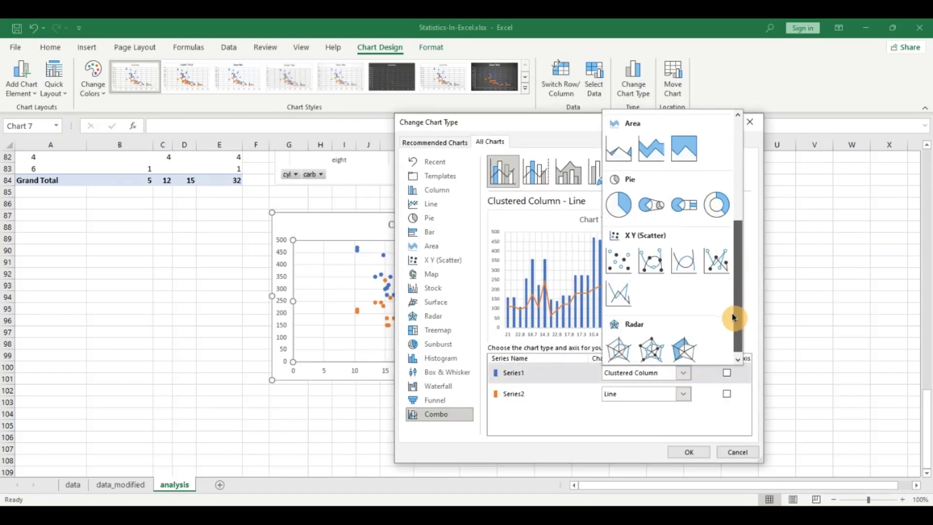
{"action": "left_click", "coordinate": [624, 265]}
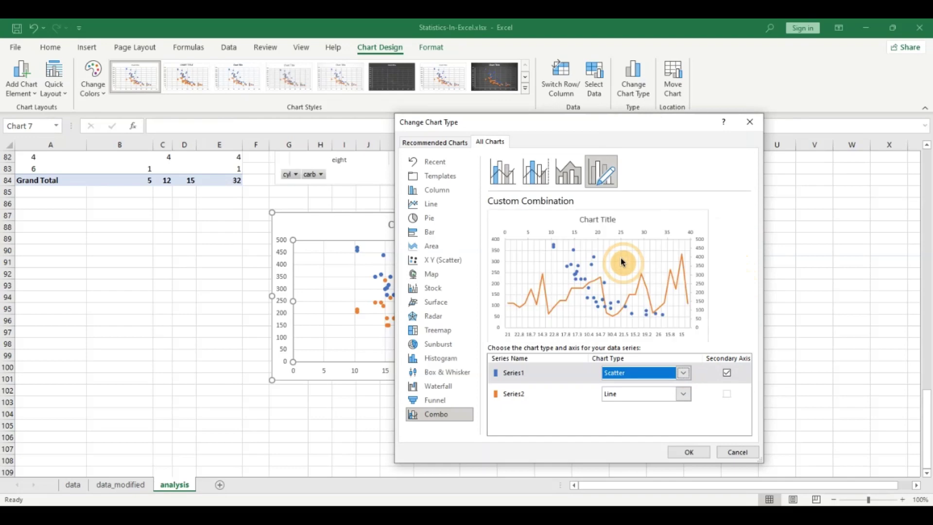
{"action": "left_click", "coordinate": [727, 372]}
Set Series2 to Scatter on the secondary axis, apply the combo type, and move the chart down to start at row 89
{"action": "left_click", "coordinate": [684, 393]}
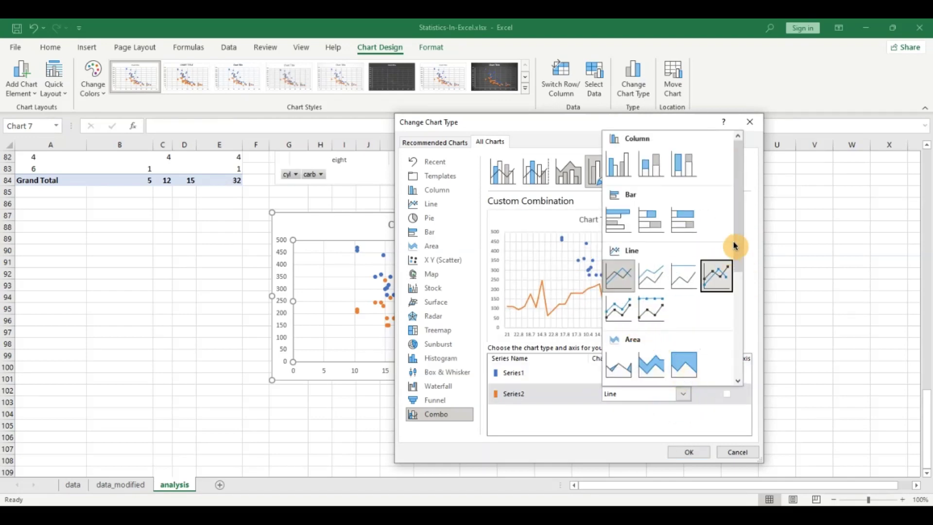
{"action": "left_click_drag", "start_coordinate": [741, 233], "coordinate": [732, 338]}
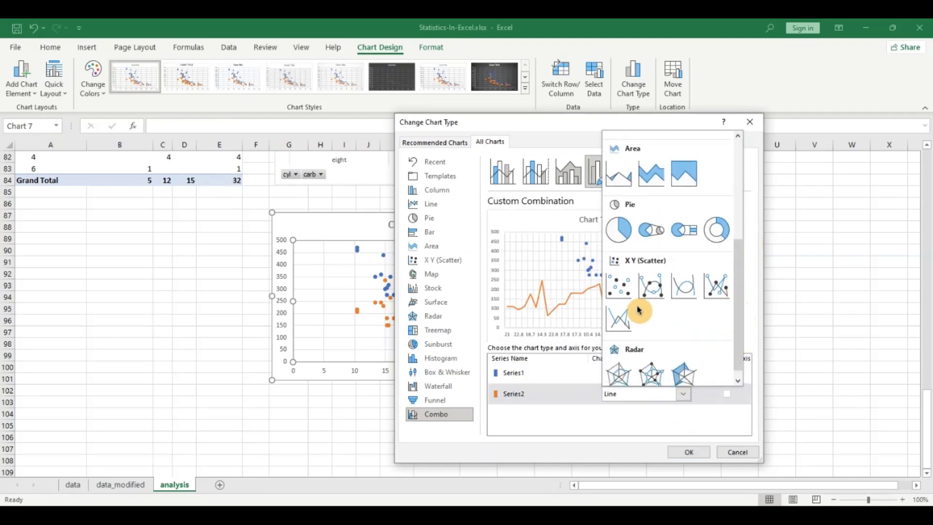
{"action": "left_click", "coordinate": [642, 314]}
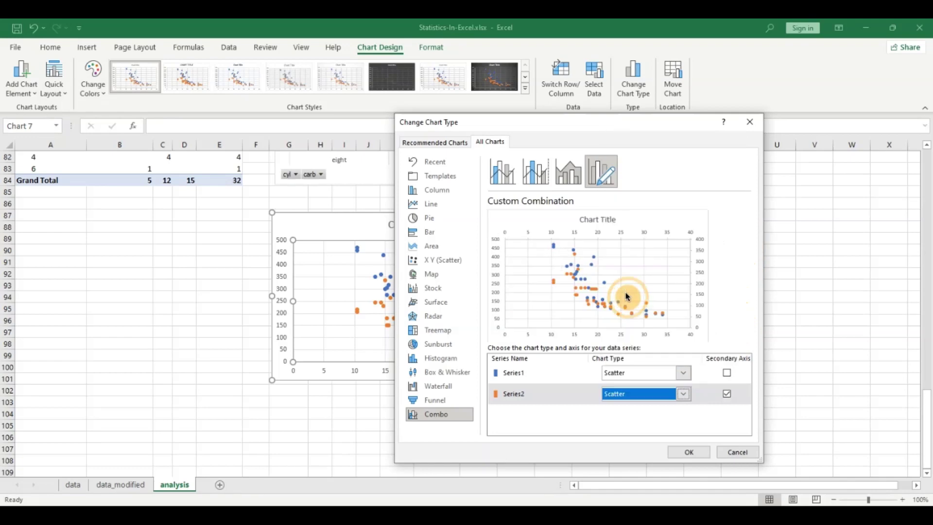
{"action": "left_click", "coordinate": [690, 453]}
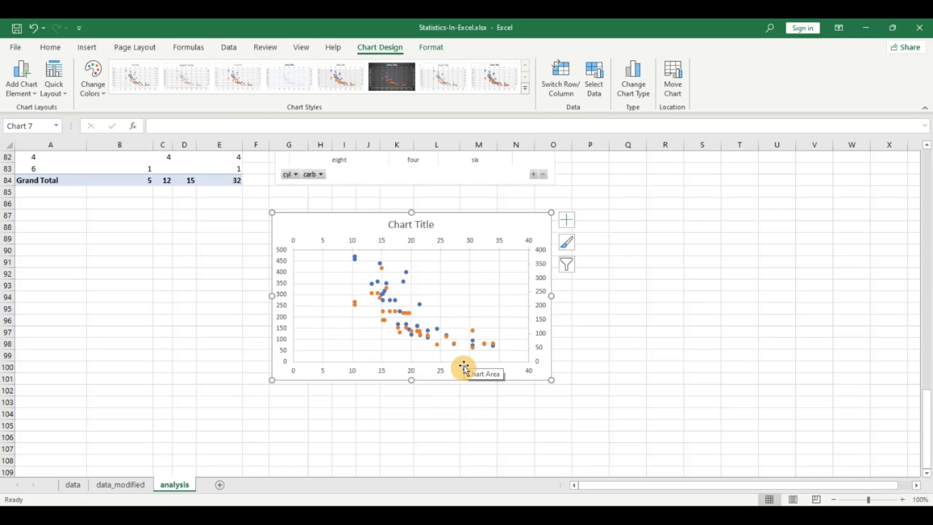
{"action": "left_click_drag", "start_coordinate": [486, 229], "coordinate": [485, 248]}
{"action": "scroll", "coordinate": [504, 287], "scroll_direction": "up", "scroll_amount": 1}
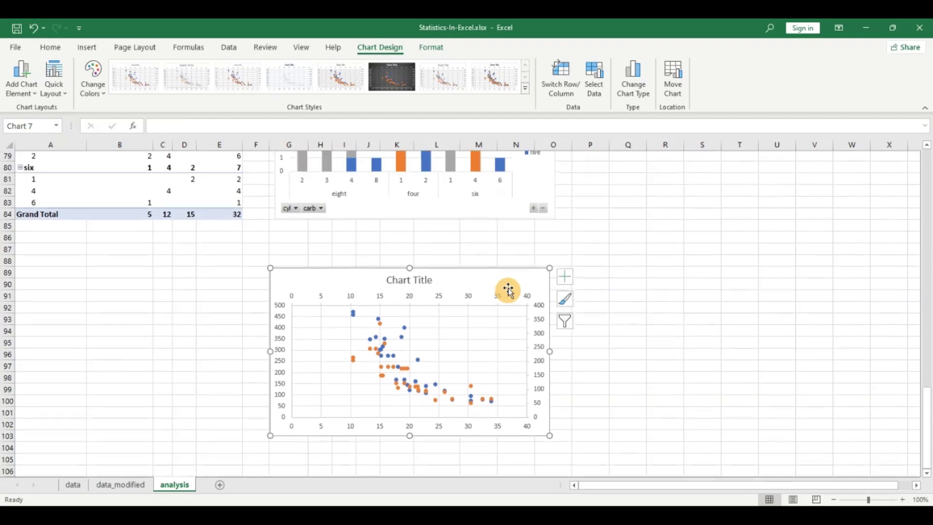
Copy the grouped mpg pivot table from A20 to A107 and add cyl to the copy's columns
{"action": "scroll", "coordinate": [508, 291], "scroll_direction": "up", "scroll_amount": 5}
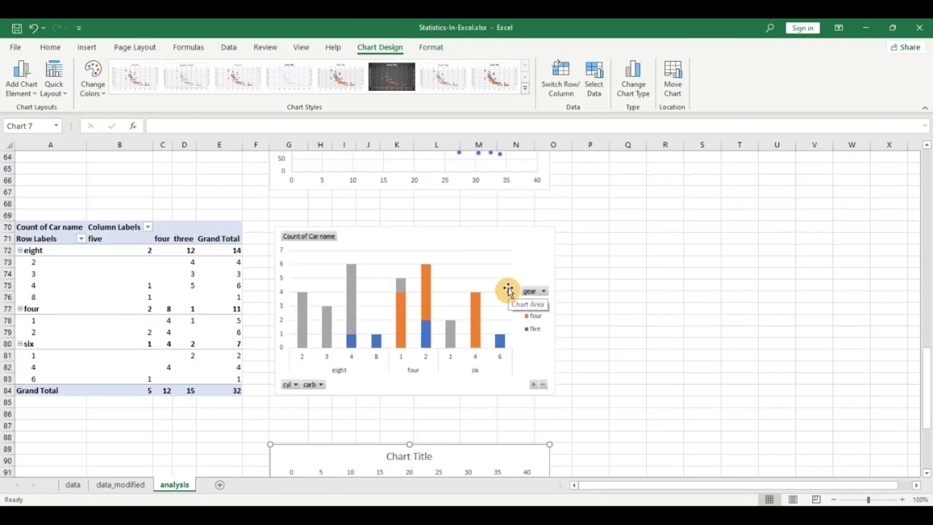
{"action": "scroll", "coordinate": [509, 292], "scroll_direction": "up", "scroll_amount": 10}
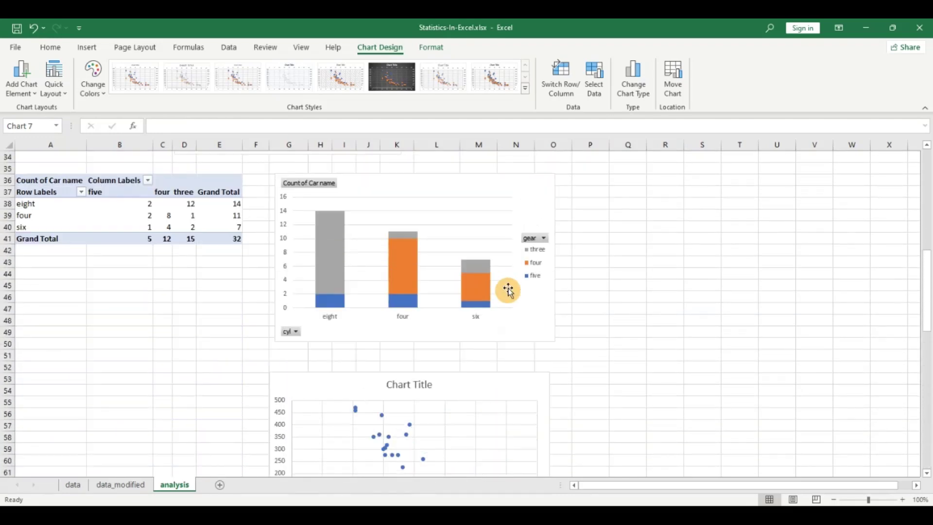
{"action": "scroll", "coordinate": [508, 290], "scroll_direction": "up", "scroll_amount": 4}
{"action": "scroll", "coordinate": [509, 291], "scroll_direction": "up", "scroll_amount": 3}
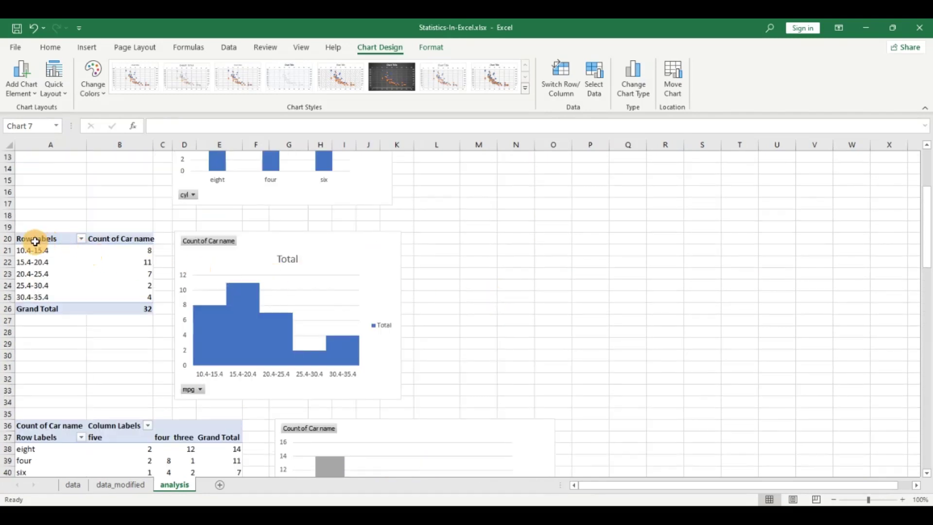
{"action": "left_click_drag", "start_coordinate": [34, 240], "coordinate": [116, 303]}
{"action": "key", "text": "ctrl+c"}
{"action": "scroll", "coordinate": [214, 311], "scroll_direction": "down", "scroll_amount": 20}
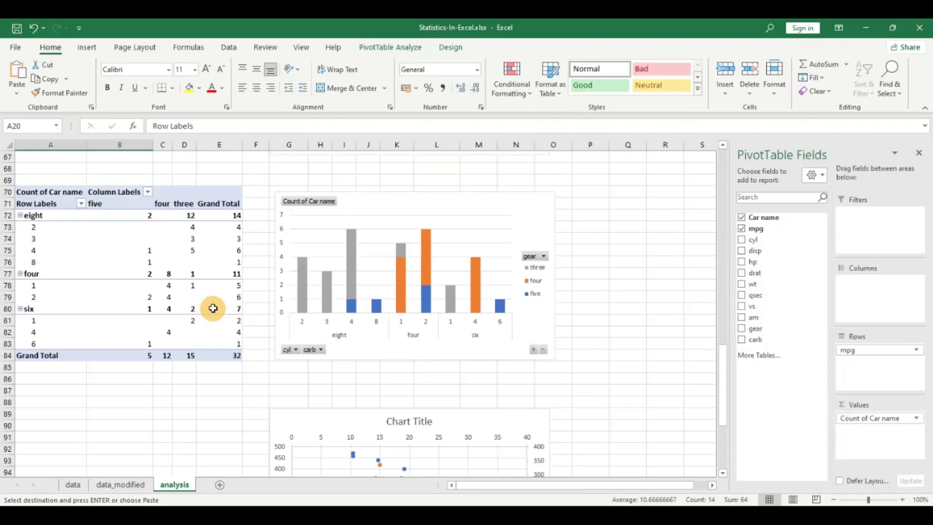
{"action": "scroll", "coordinate": [213, 308], "scroll_direction": "down", "scroll_amount": 3}
{"action": "left_click", "coordinate": [64, 309]}
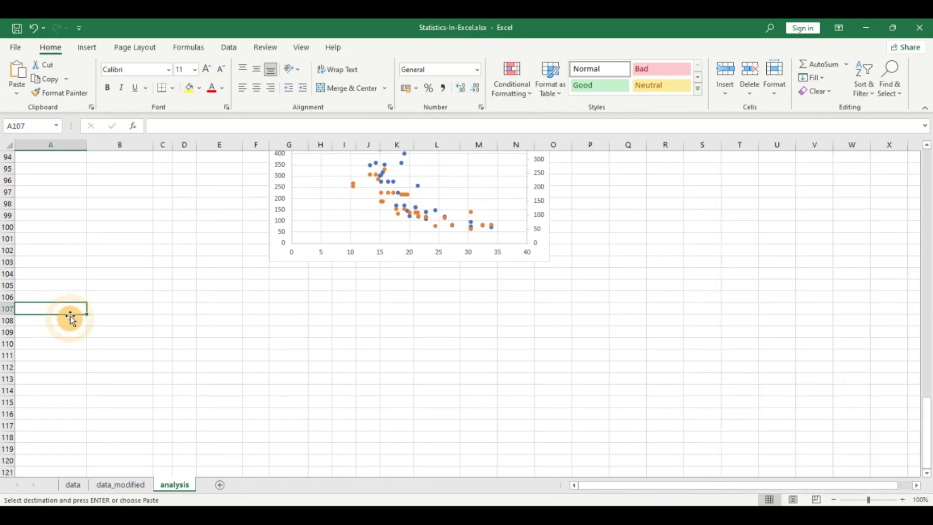
{"action": "key", "text": "ctrl+v"}
{"action": "left_click", "coordinate": [33, 346]}
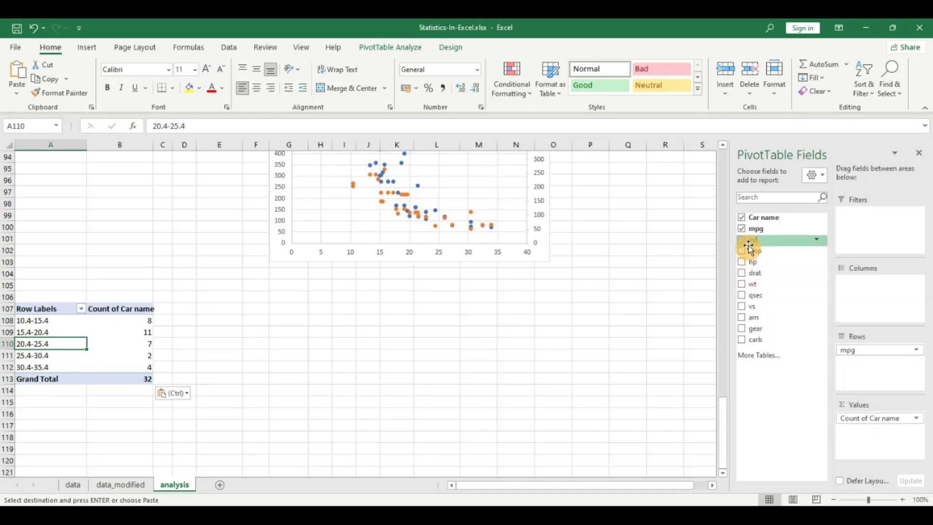
{"action": "left_click_drag", "start_coordinate": [750, 243], "coordinate": [857, 291]}
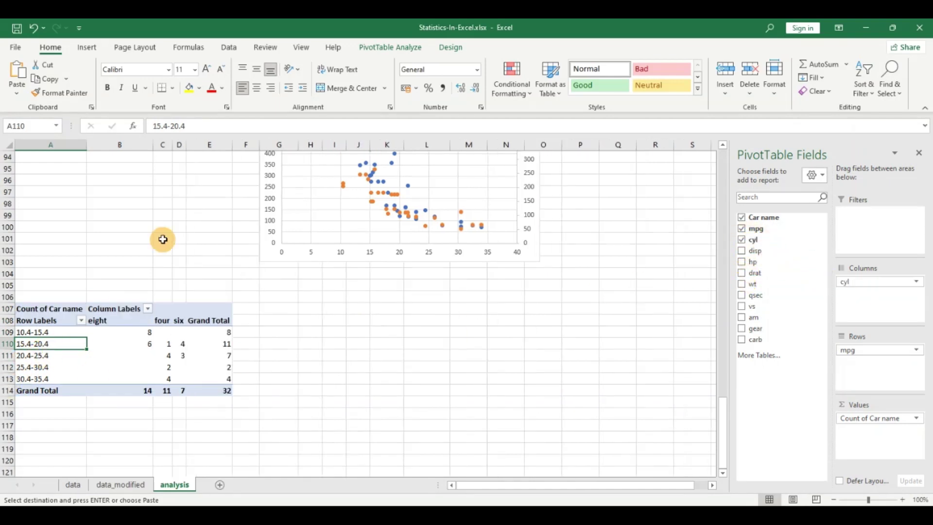
Insert a Stacked Column PivotChart from the mpg-by-cyl pivot table and place it beside the table at row 107
{"action": "left_click", "coordinate": [87, 47]}
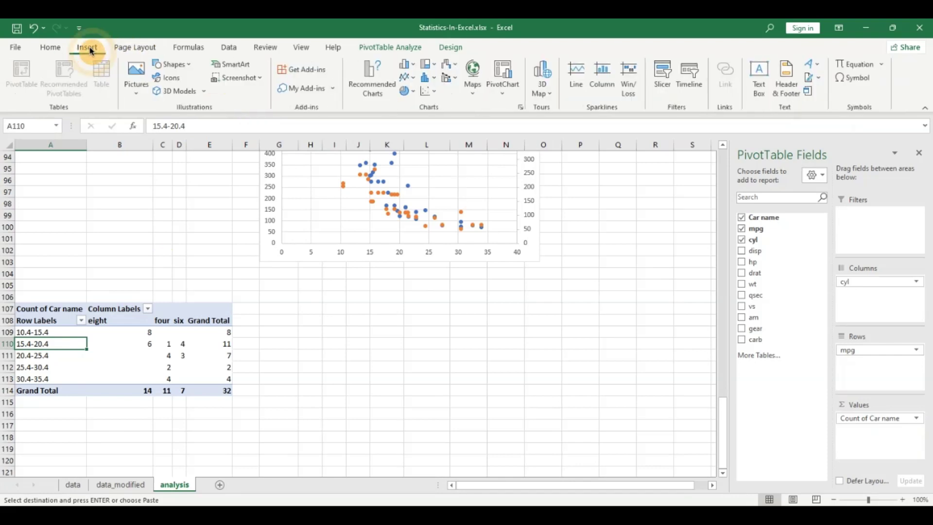
{"action": "left_click", "coordinate": [503, 80]}
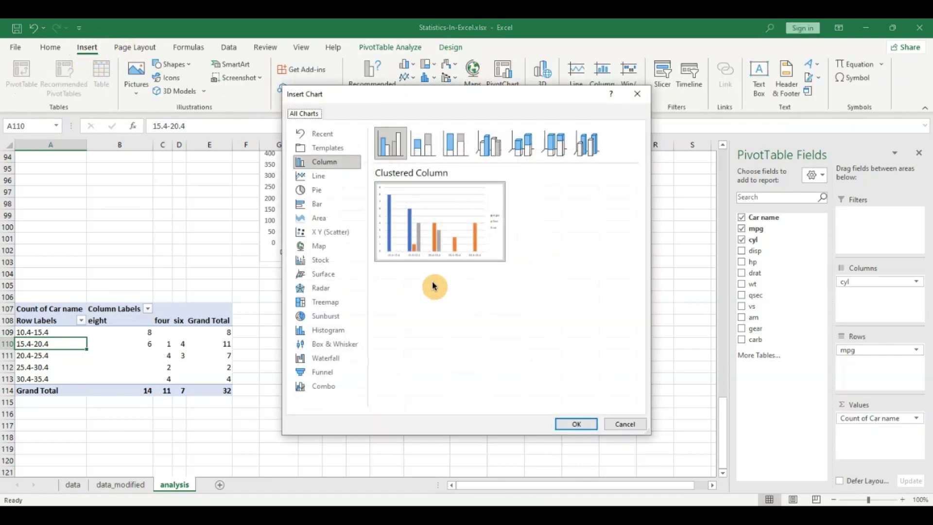
{"action": "left_click", "coordinate": [424, 153]}
{"action": "left_click", "coordinate": [581, 426]}
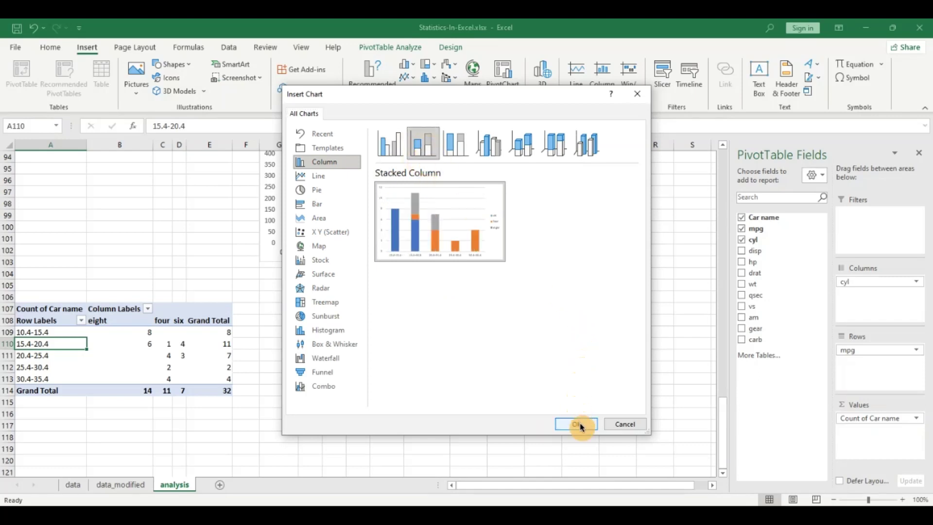
{"action": "left_click_drag", "start_coordinate": [442, 242], "coordinate": [481, 317]}
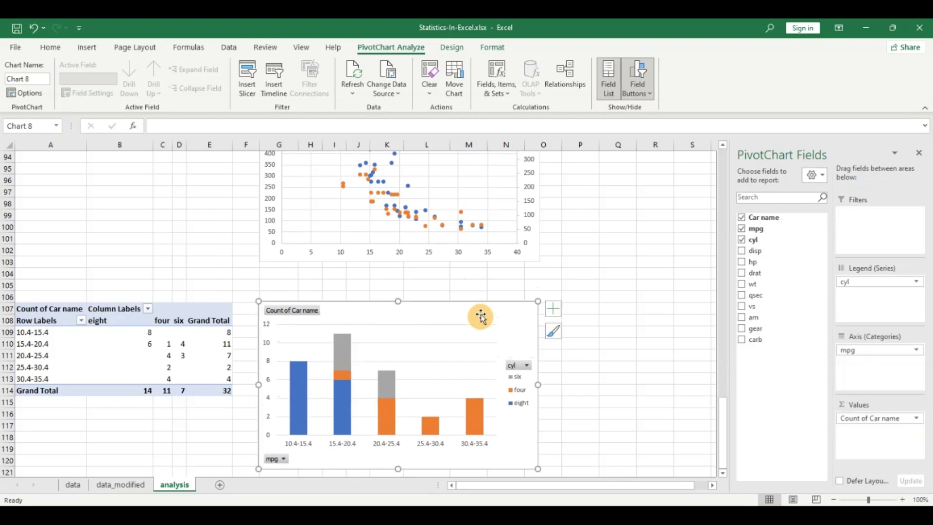
Set the gap width of the stacked mpg-by-cyl chart's series to 0% and close the formatting options
{"action": "double_click", "coordinate": [481, 316]}
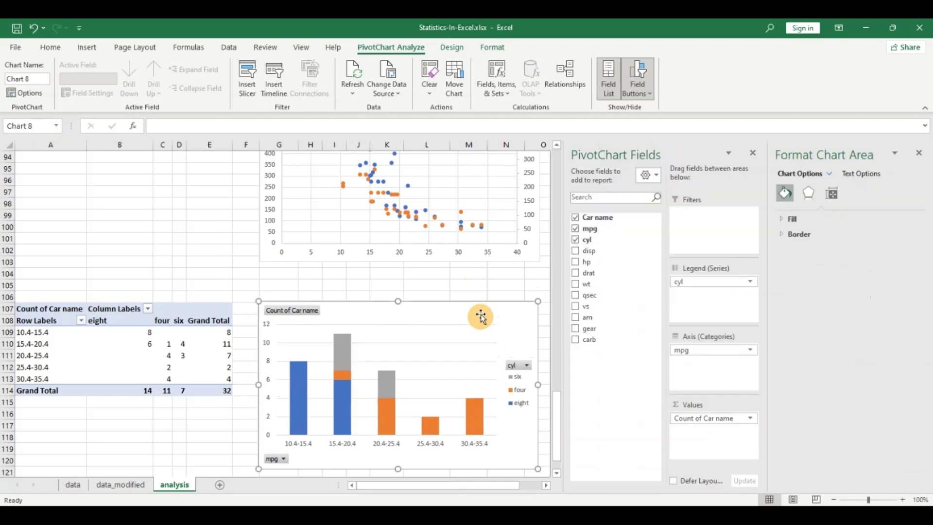
{"action": "left_click", "coordinate": [828, 196]}
{"action": "left_click", "coordinate": [379, 392]}
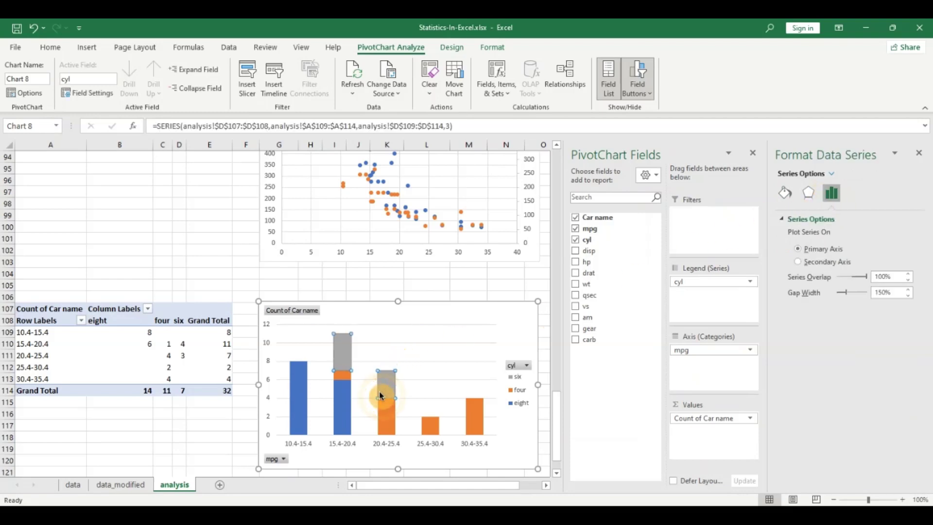
{"action": "left_click", "coordinate": [891, 292]}
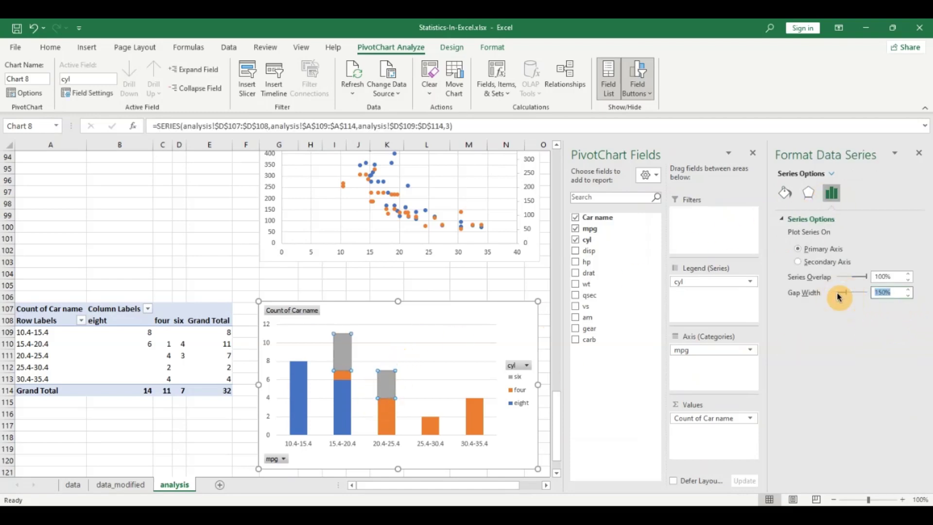
{"action": "type", "text": "0"}
{"action": "key", "text": "Return"}
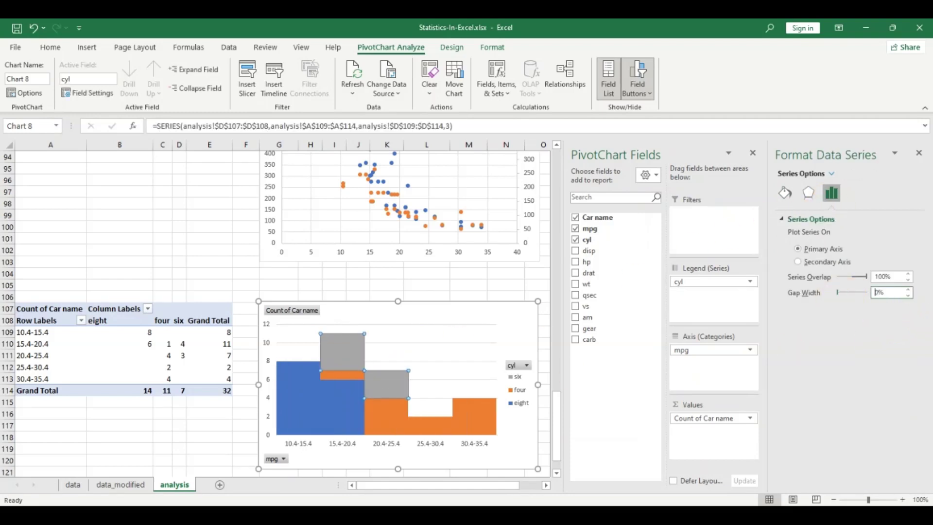
{"action": "left_click", "coordinate": [918, 159]}
Compare the plain mpg histogram at row 20 with the stacked mpg-by-cyl histogram and examine its cyl segments
{"action": "scroll", "coordinate": [430, 378], "scroll_direction": "up", "scroll_amount": 2}
{"action": "scroll", "coordinate": [431, 378], "scroll_direction": "up", "scroll_amount": 20}
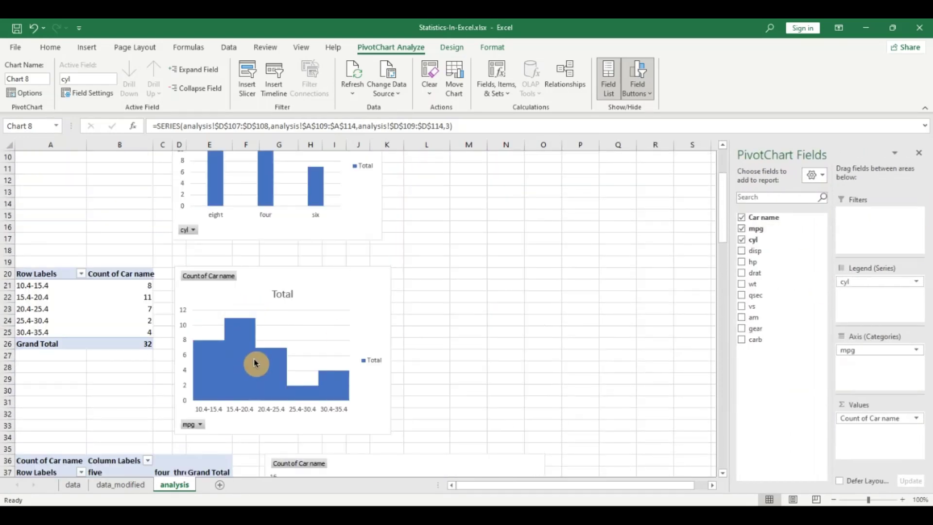
{"action": "scroll", "coordinate": [252, 363], "scroll_direction": "down", "scroll_amount": 20}
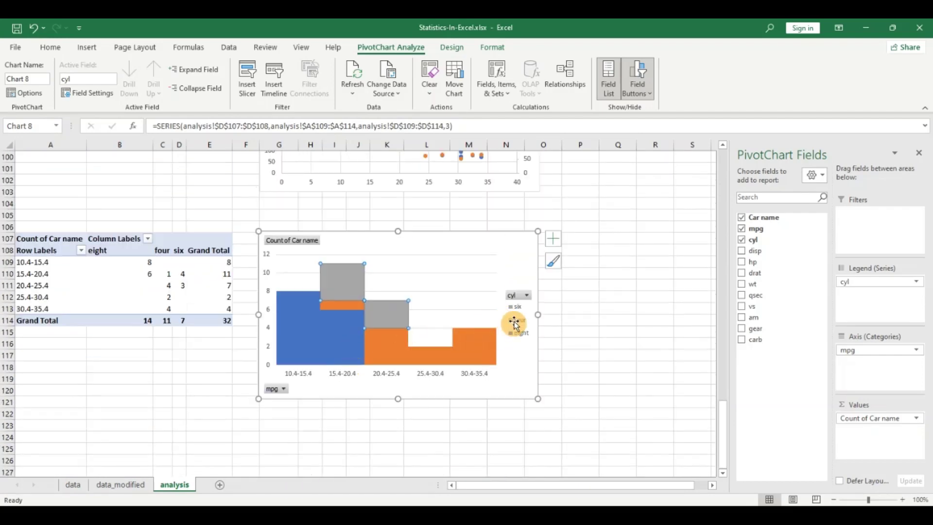
{"action": "mouse_move", "coordinate": [417, 360]}
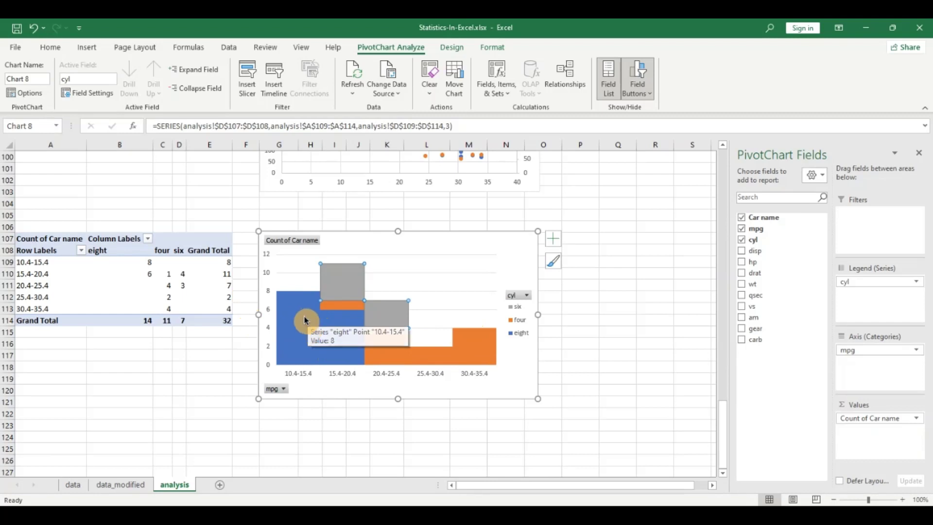
{"action": "mouse_move", "coordinate": [293, 346]}
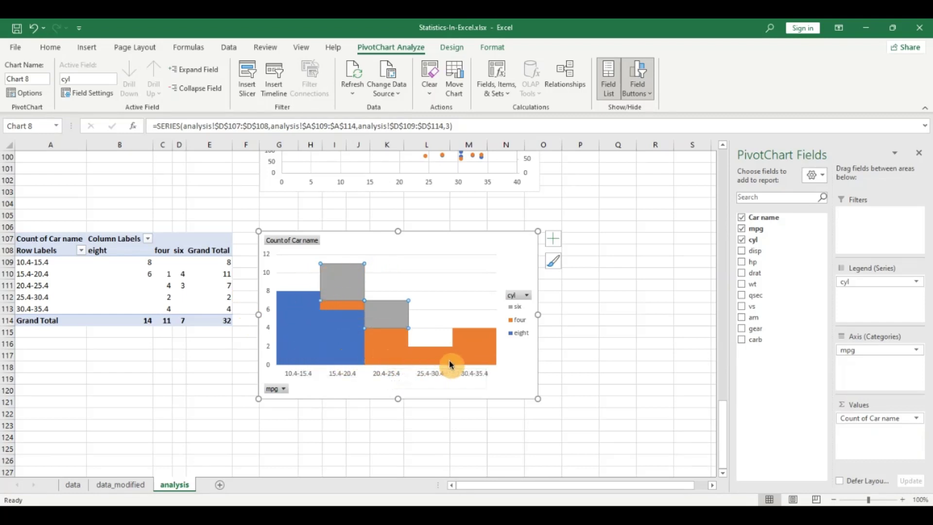